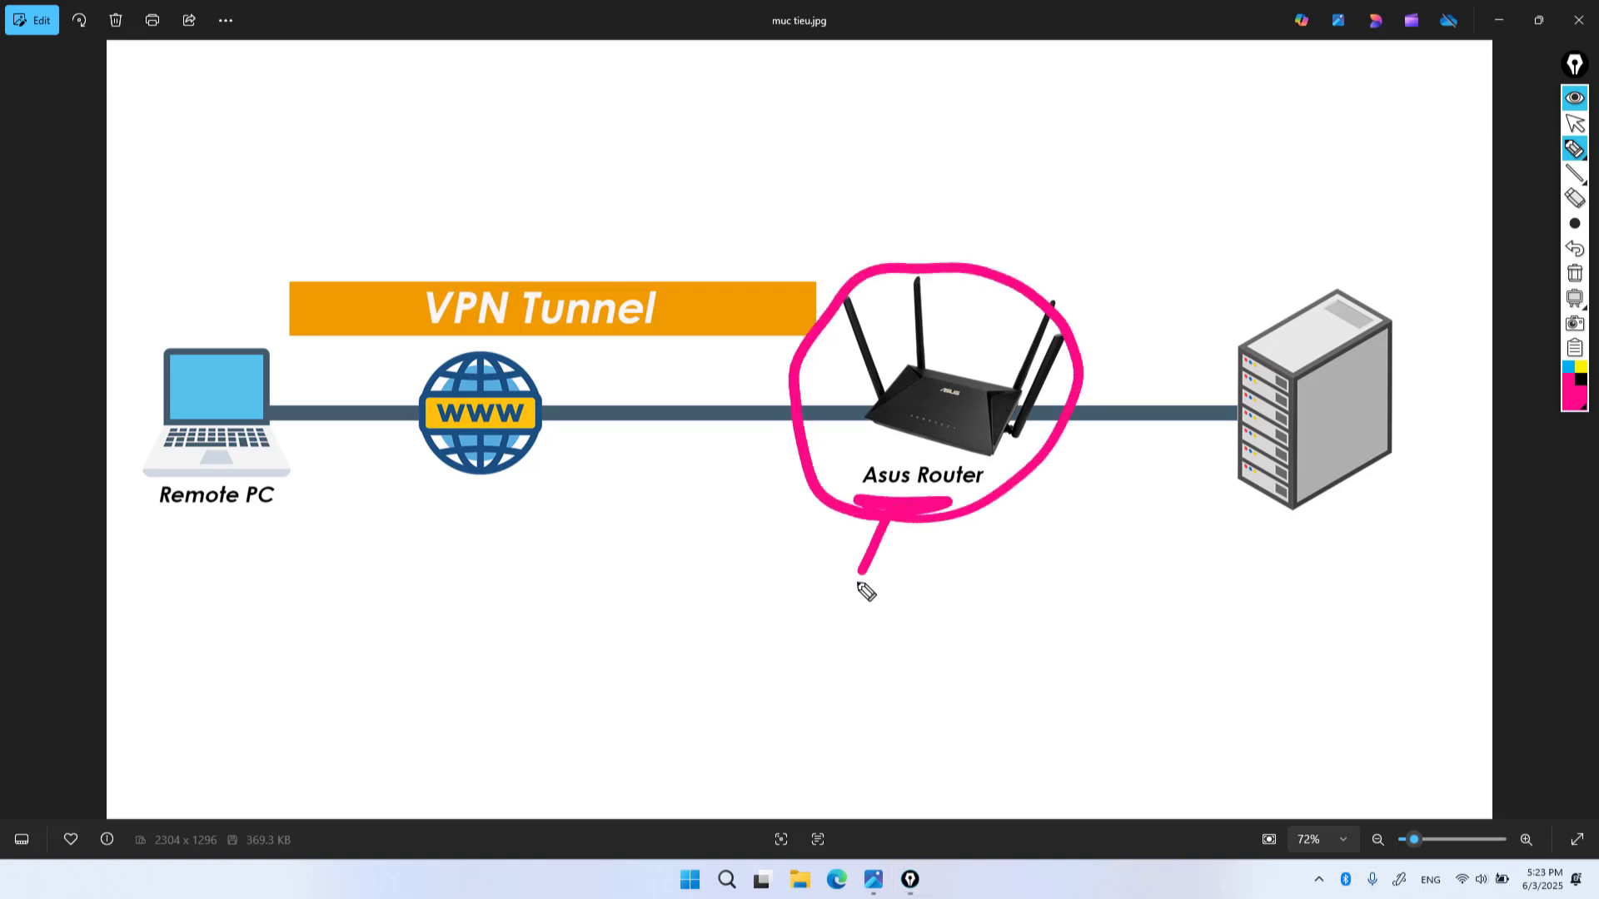
In magenta, label the router 'VPN Server', circle Remote PC, and draw tunnel arrows to the server
mouse_move(793, 627)
mouse_down()
mouse_move(836, 624)
mouse_move(828, 672)
mouse_move(864, 636)
mouse_move(847, 687)
mouse_up()
mouse_move(860, 631)
mouse_down()
mouse_move(916, 623)
mouse_move(957, 653)
mouse_move(934, 687)
mouse_move(1043, 643)
mouse_move(1089, 667)
mouse_move(1174, 656)
mouse_up()
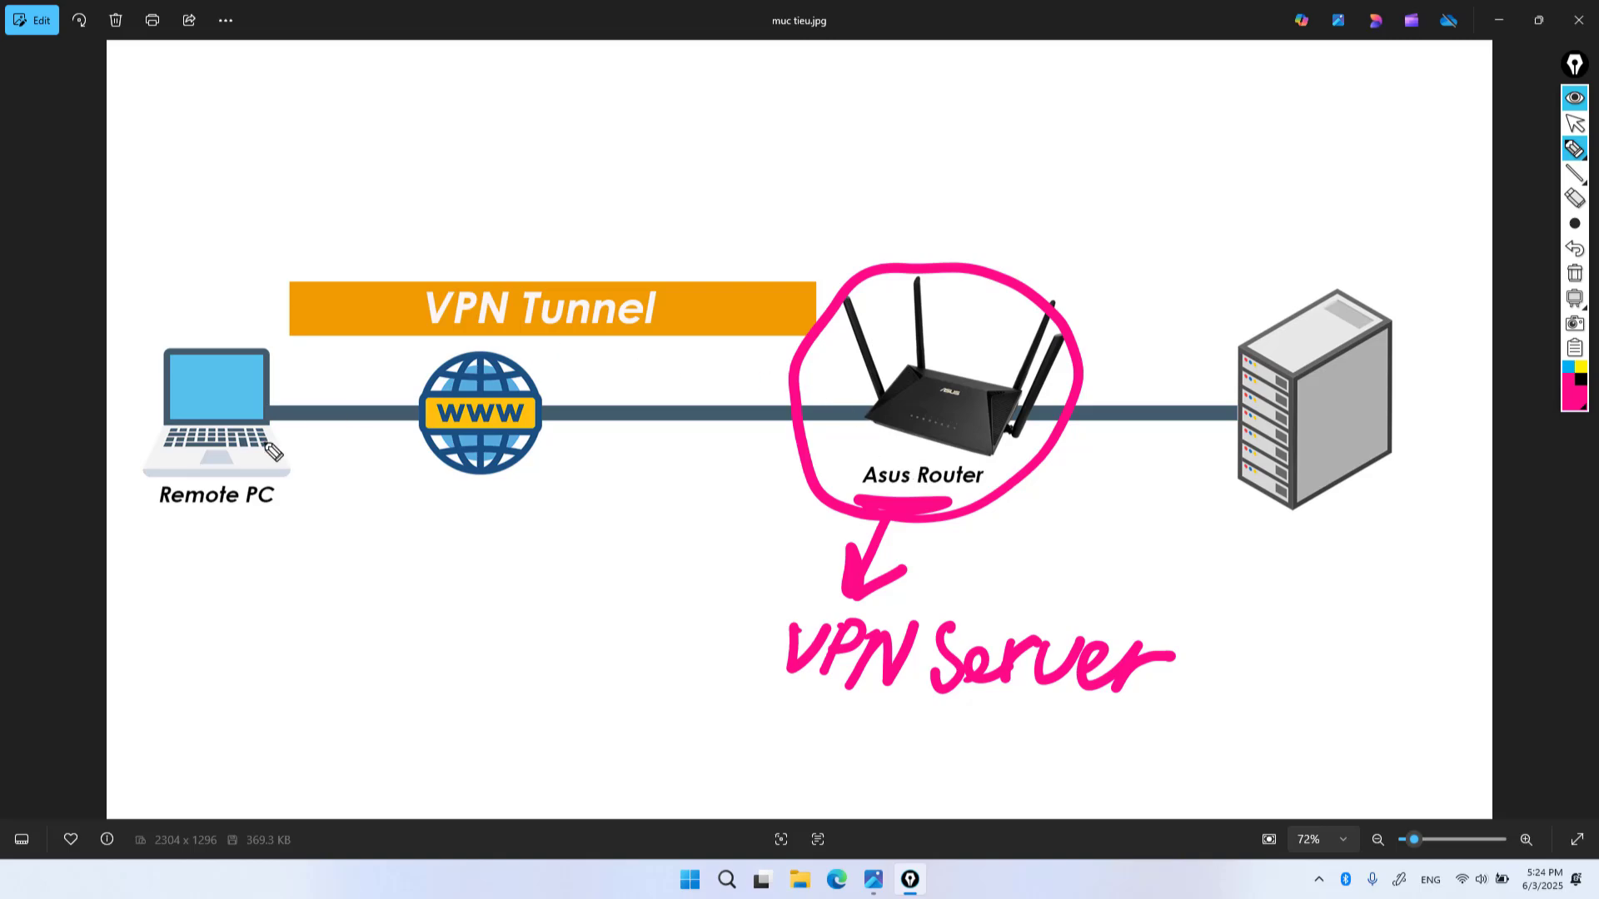
drag(198, 541, 239, 535)
click(302, 482)
mouse_move(302, 481)
mouse_down()
mouse_move(125, 436)
mouse_move(321, 457)
mouse_move(278, 367)
mouse_move(334, 325)
mouse_move(804, 314)
mouse_move(858, 421)
mouse_move(839, 390)
mouse_move(858, 378)
mouse_move(842, 429)
mouse_up()
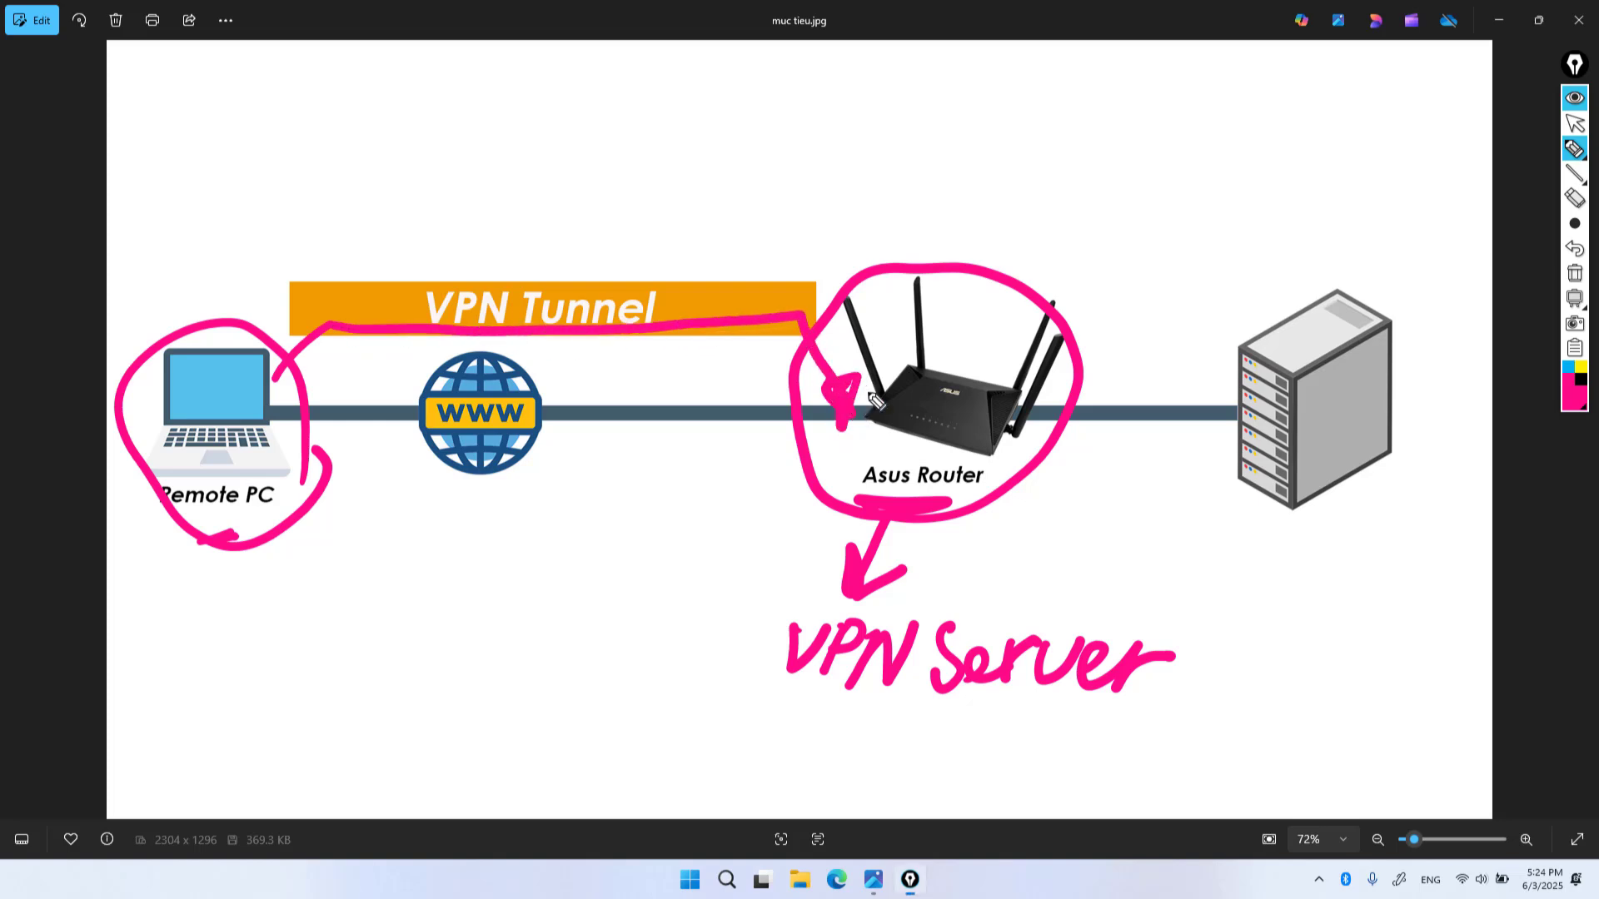
mouse_move(1026, 391)
mouse_down()
mouse_move(1235, 403)
mouse_move(1207, 416)
mouse_move(1216, 379)
mouse_move(1237, 404)
mouse_up()
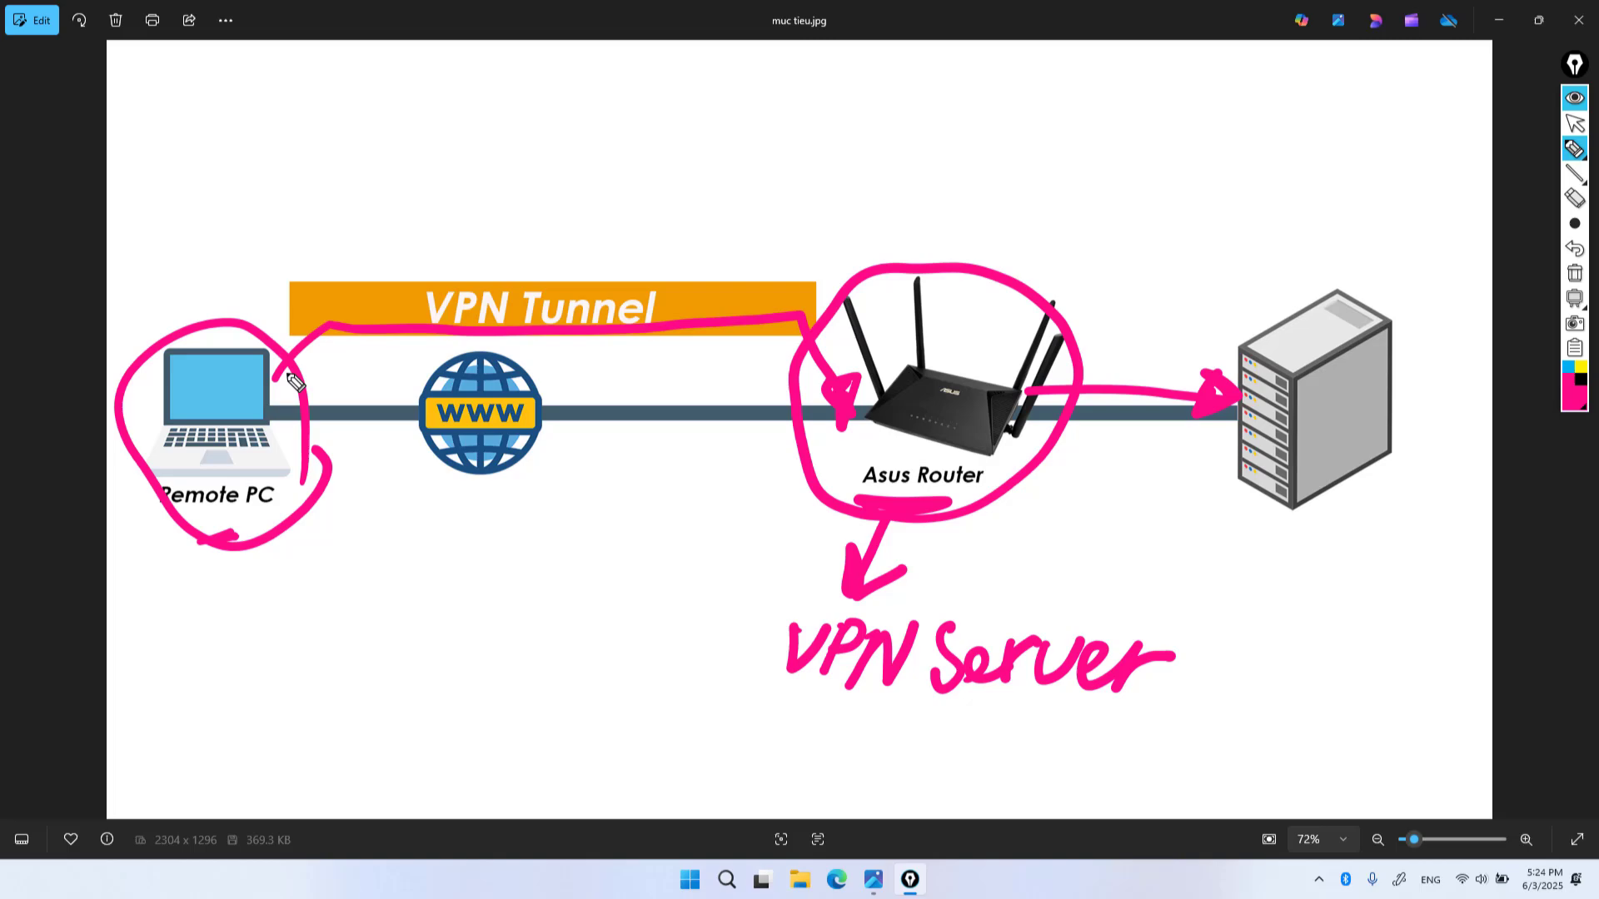
mouse_move(274, 385)
mouse_down()
mouse_move(419, 317)
mouse_move(833, 310)
mouse_move(1066, 333)
mouse_move(1207, 395)
mouse_move(1173, 379)
mouse_move(1181, 343)
mouse_move(1195, 383)
mouse_move(1217, 360)
mouse_up()
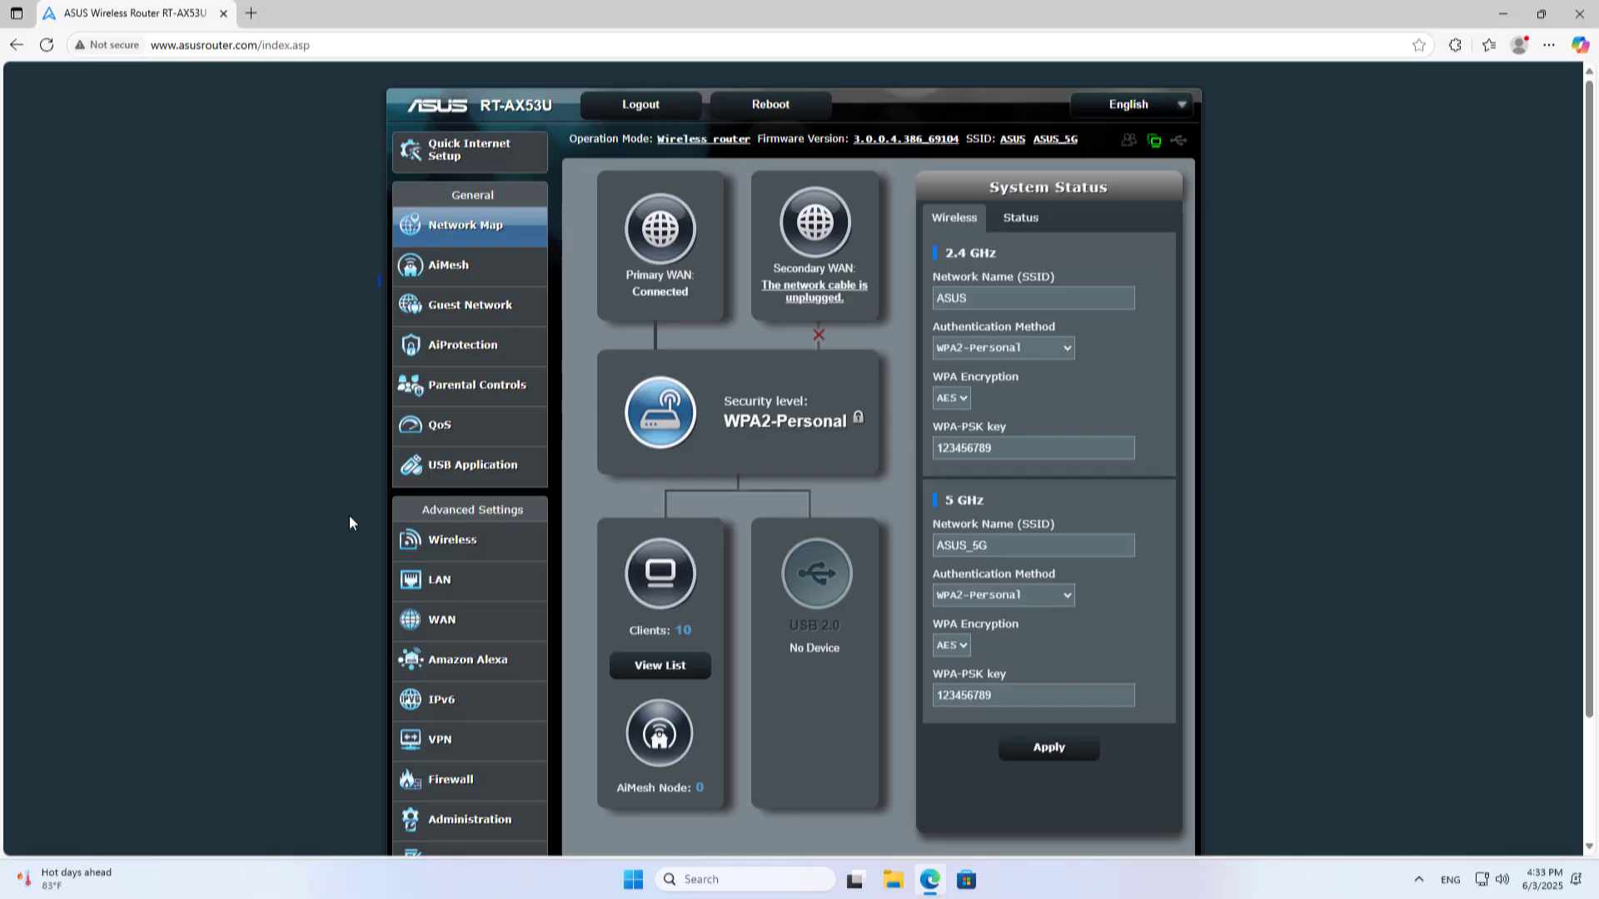
Under VPN > IPSec VPN, switch Enable IPSec VPN Server to ON
scroll(350, 521, down, 1)
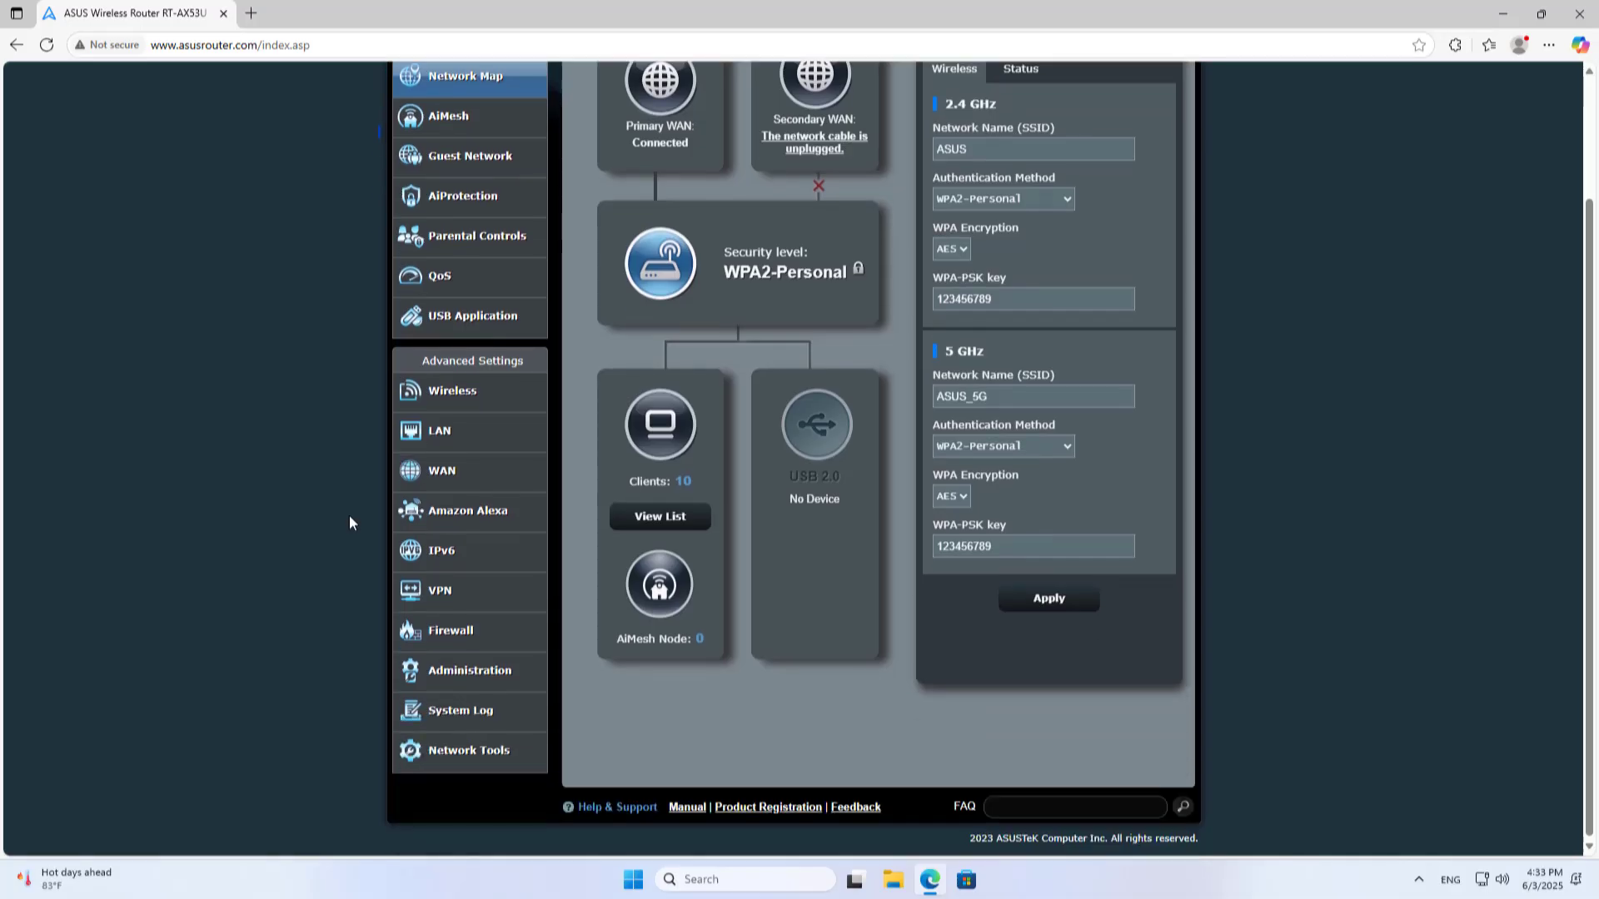
click(475, 608)
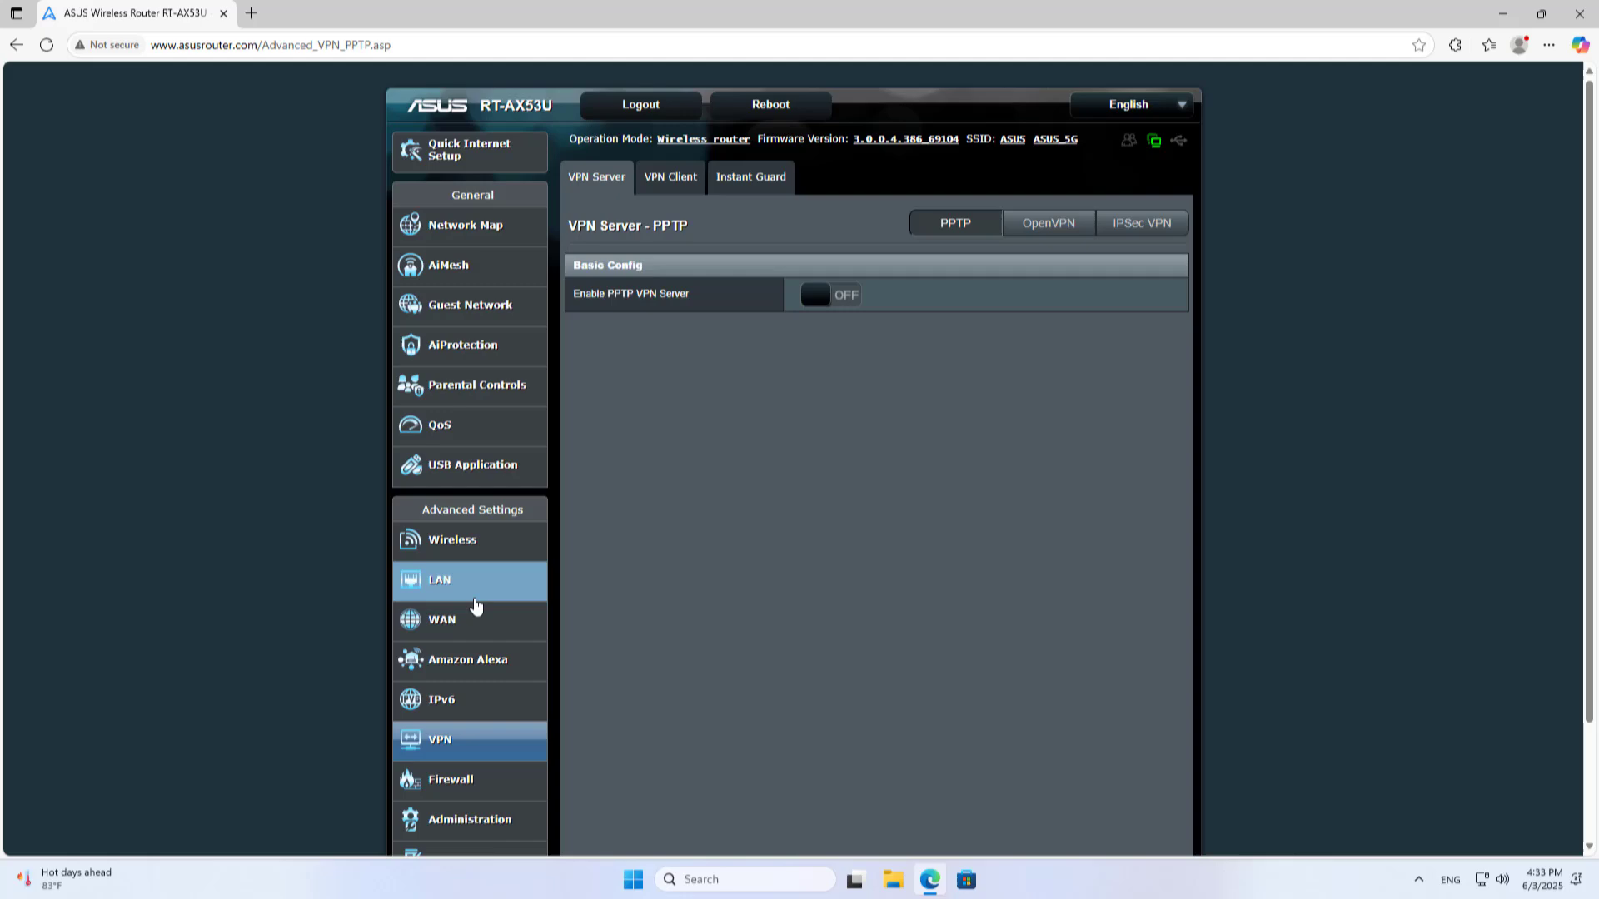
click(1150, 227)
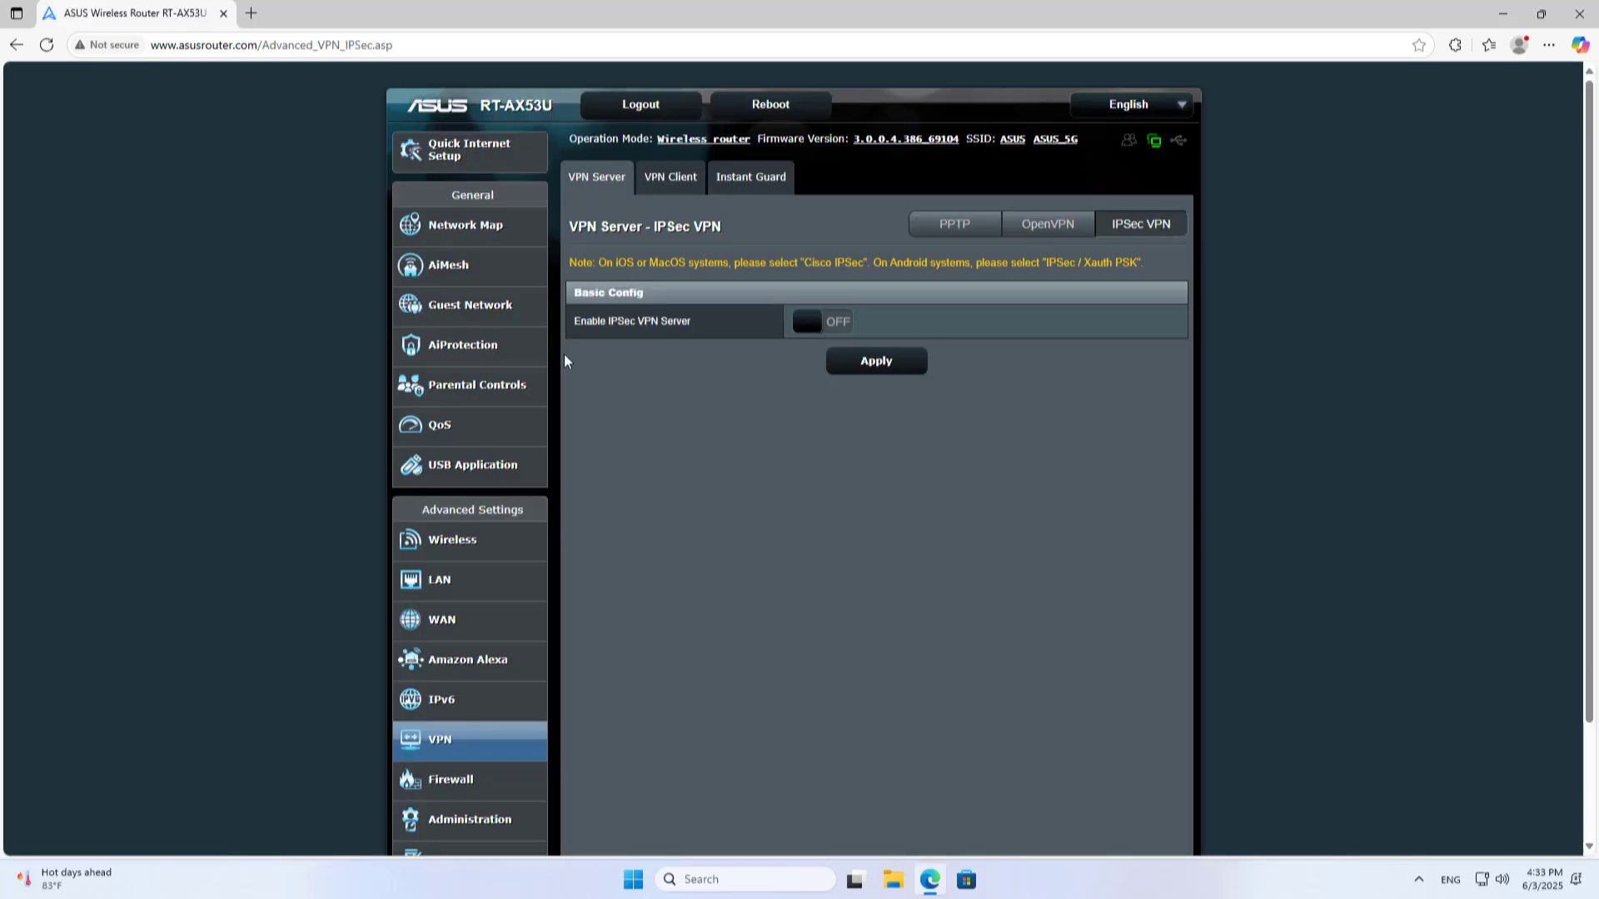
click(840, 331)
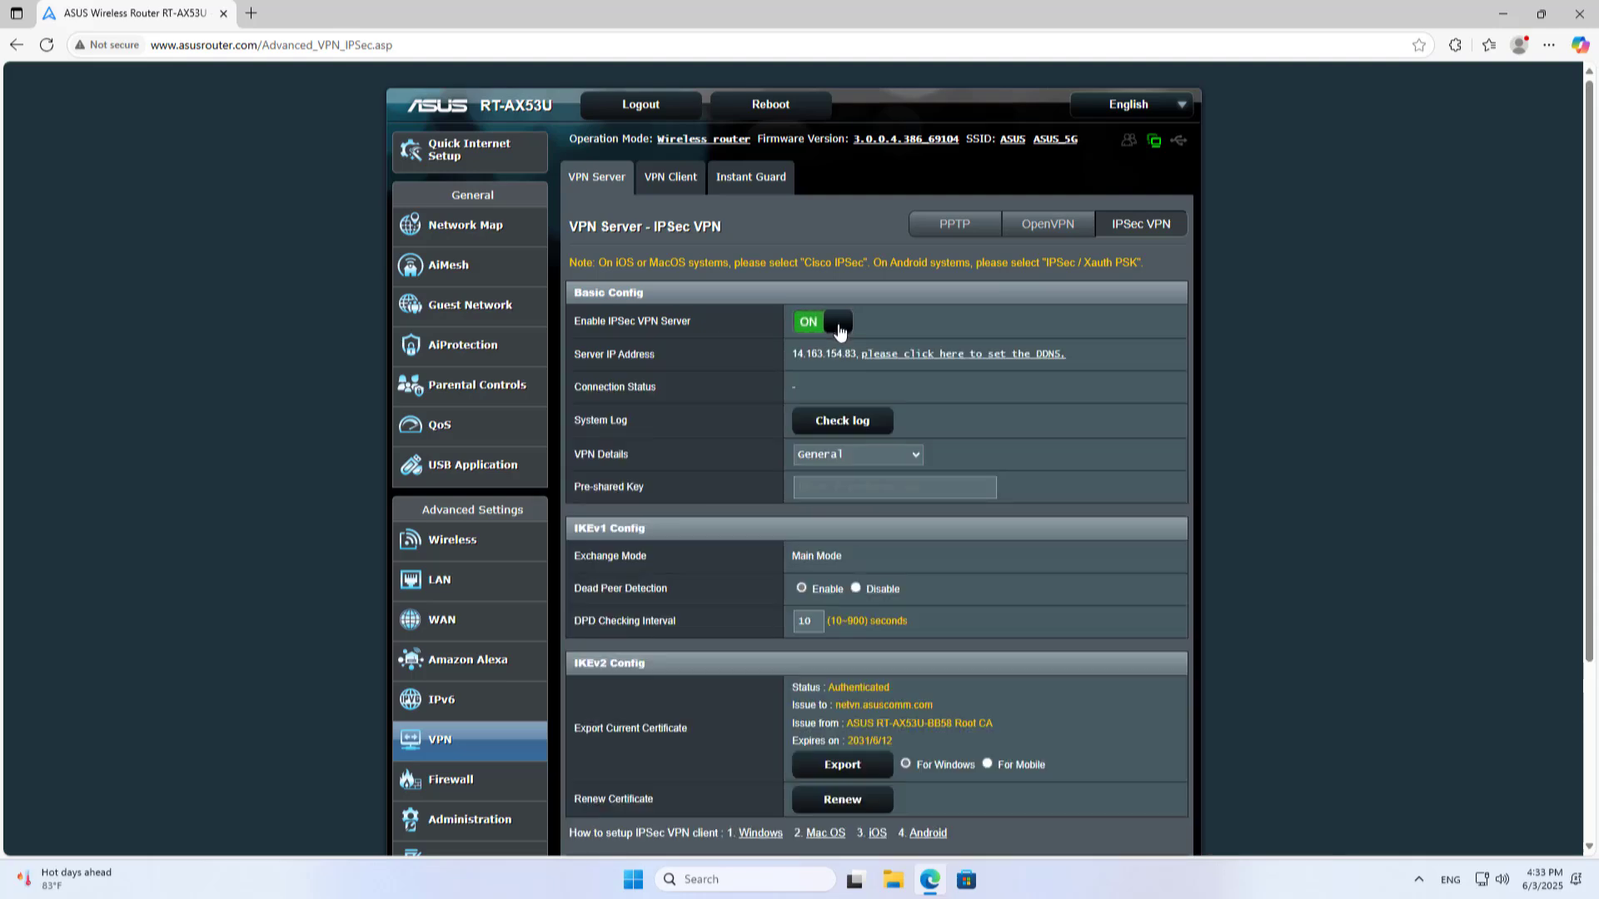
click(799, 385)
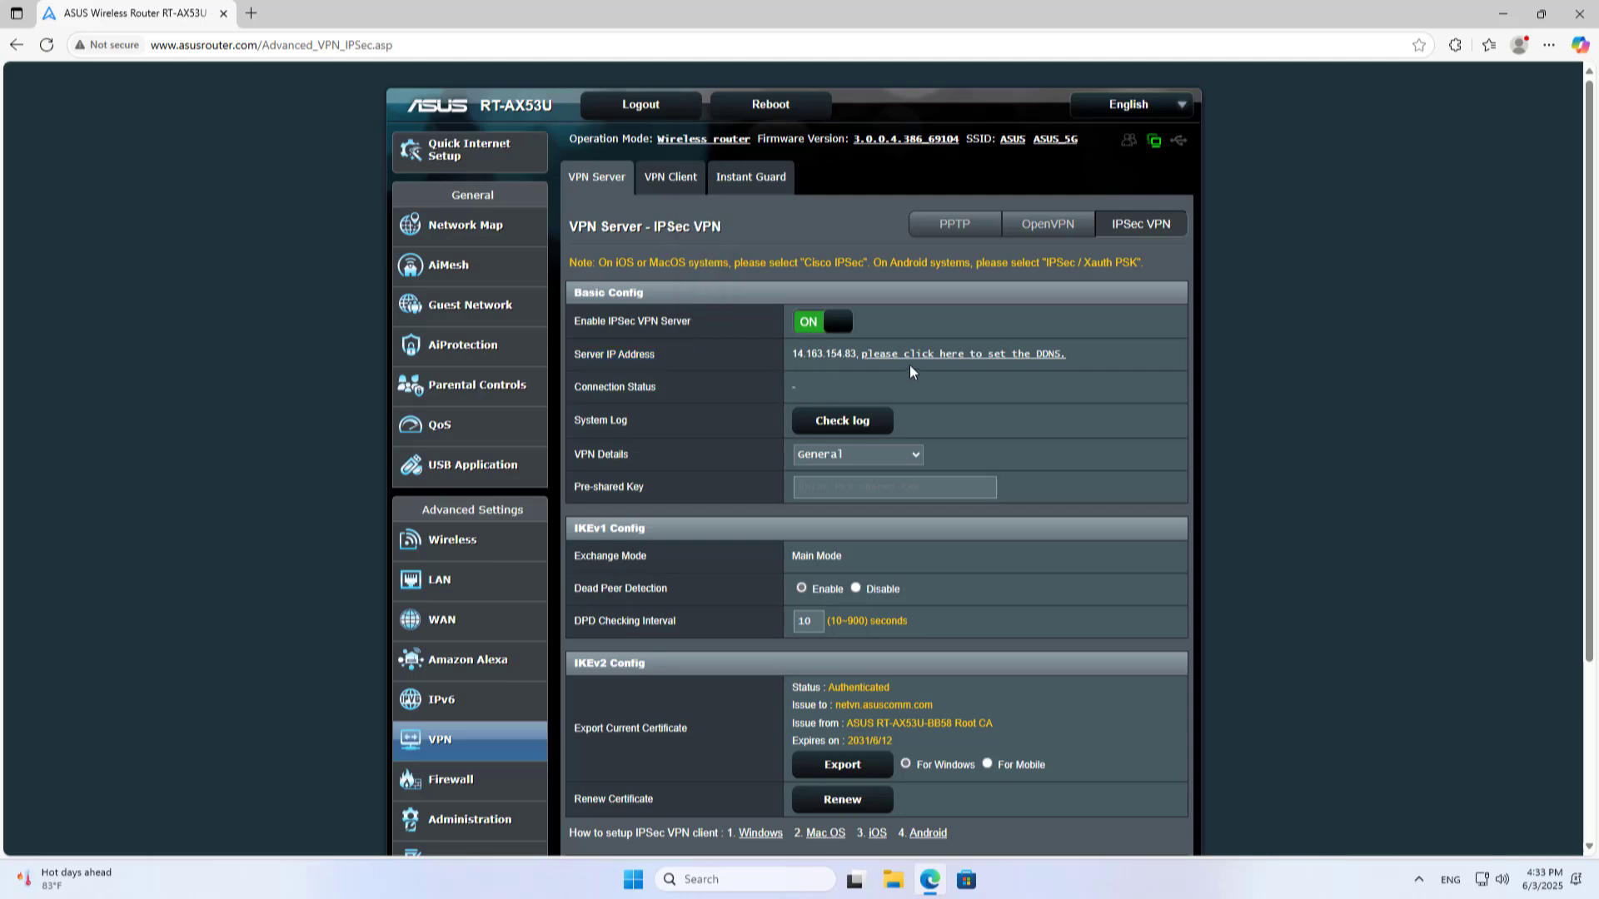
Enable DDNS with host name netvn on asuscomm.com, apply it, and close the DDNS tab
click(984, 354)
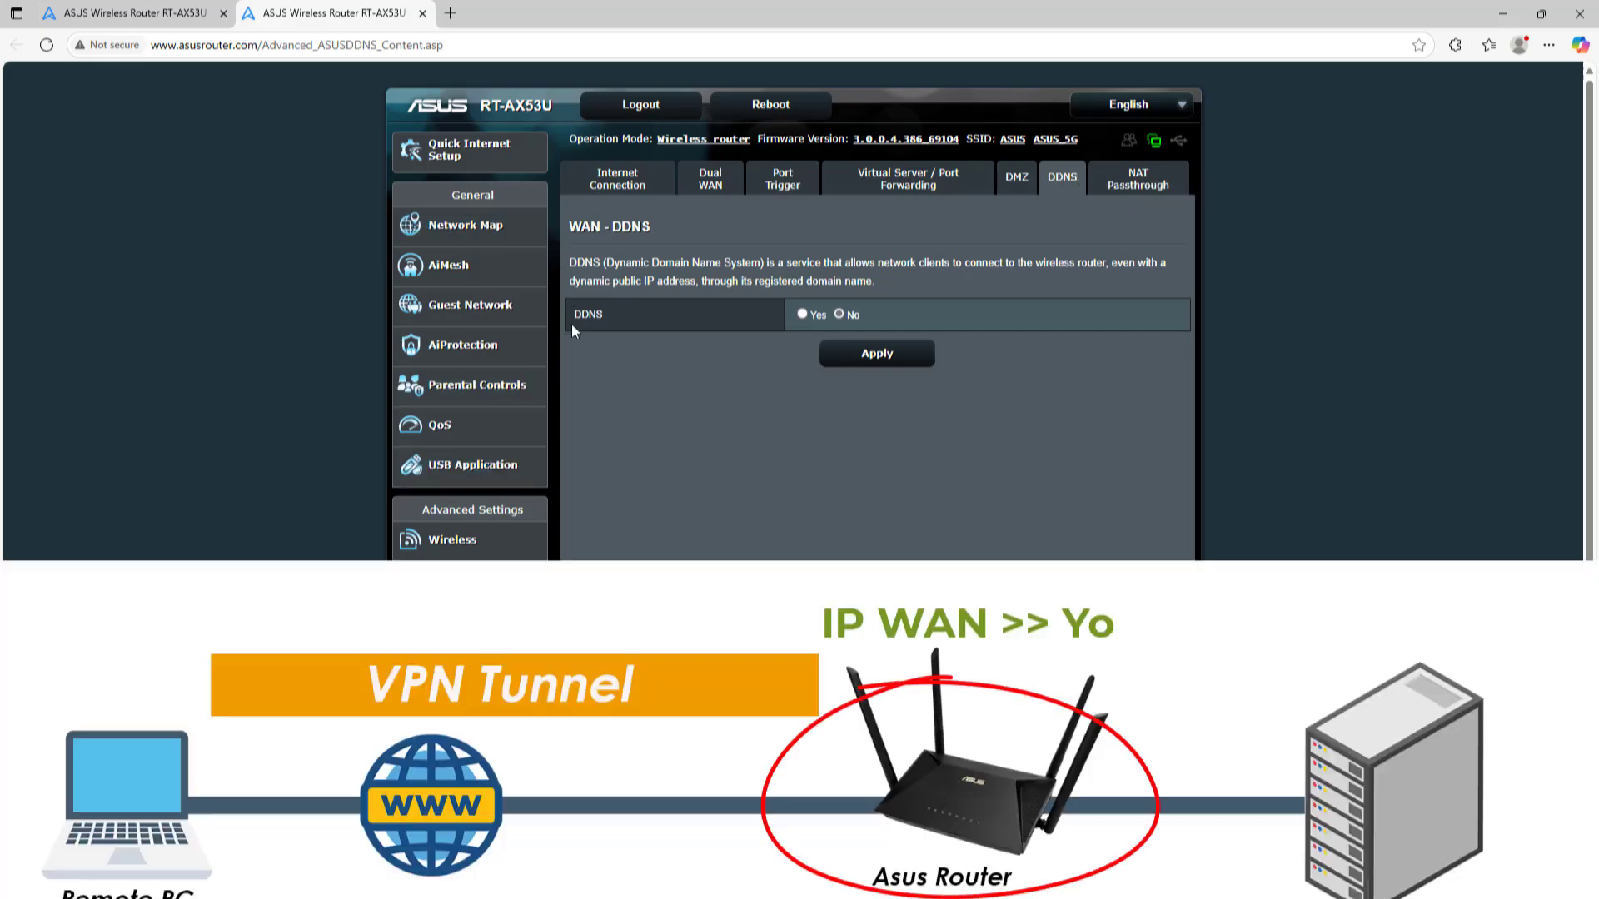
click(802, 313)
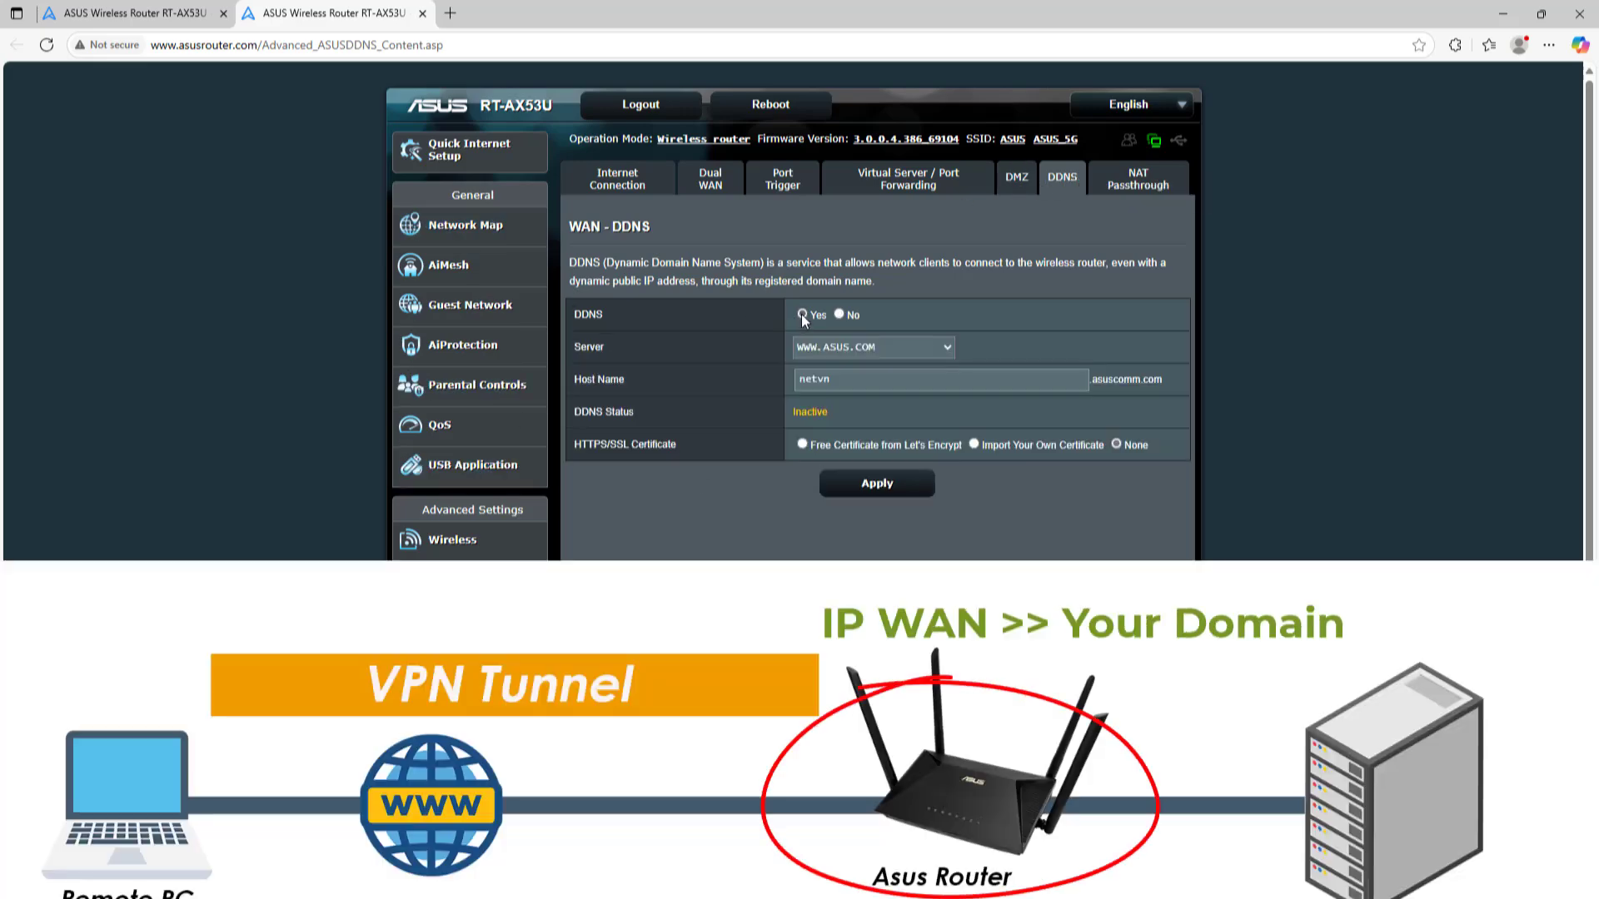
click(821, 381)
drag(821, 380, 768, 379)
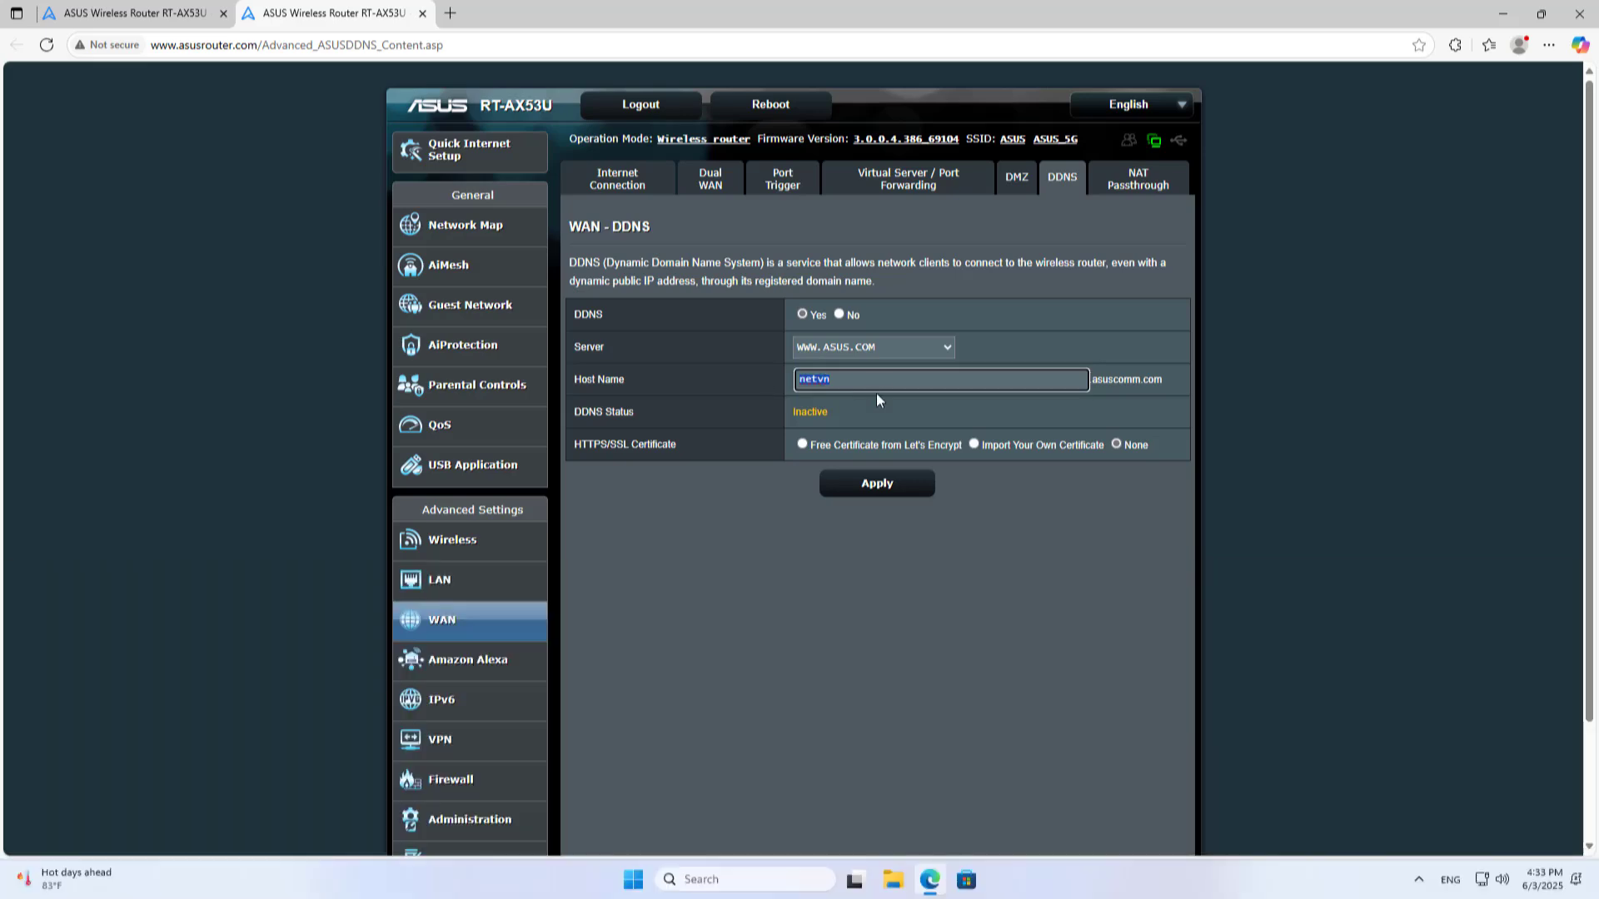
click(893, 490)
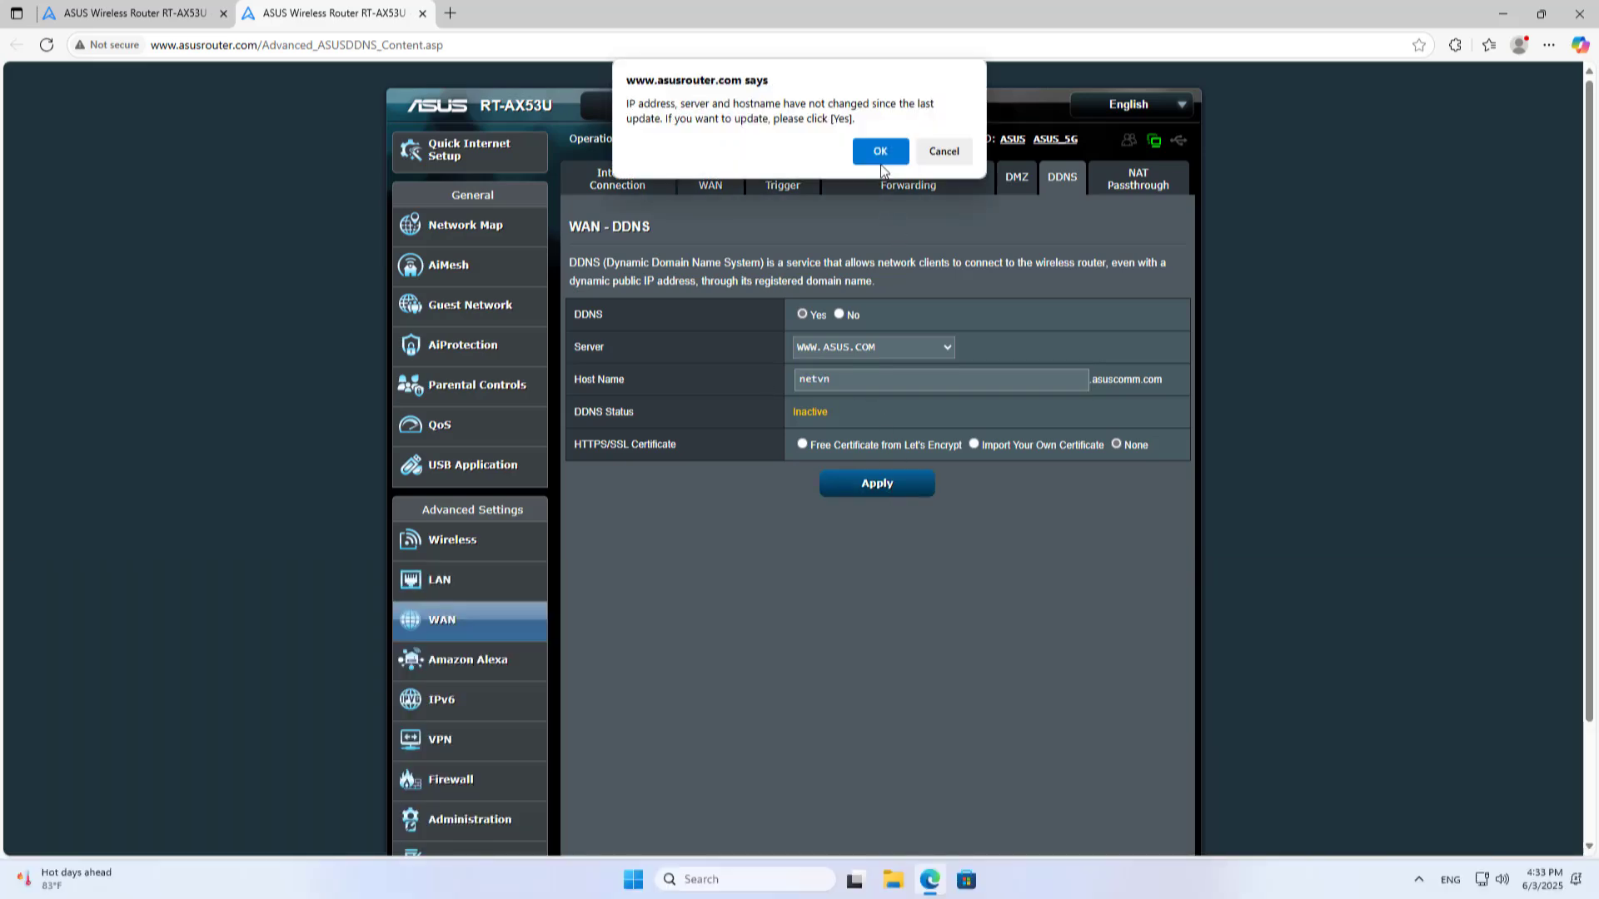
click(882, 154)
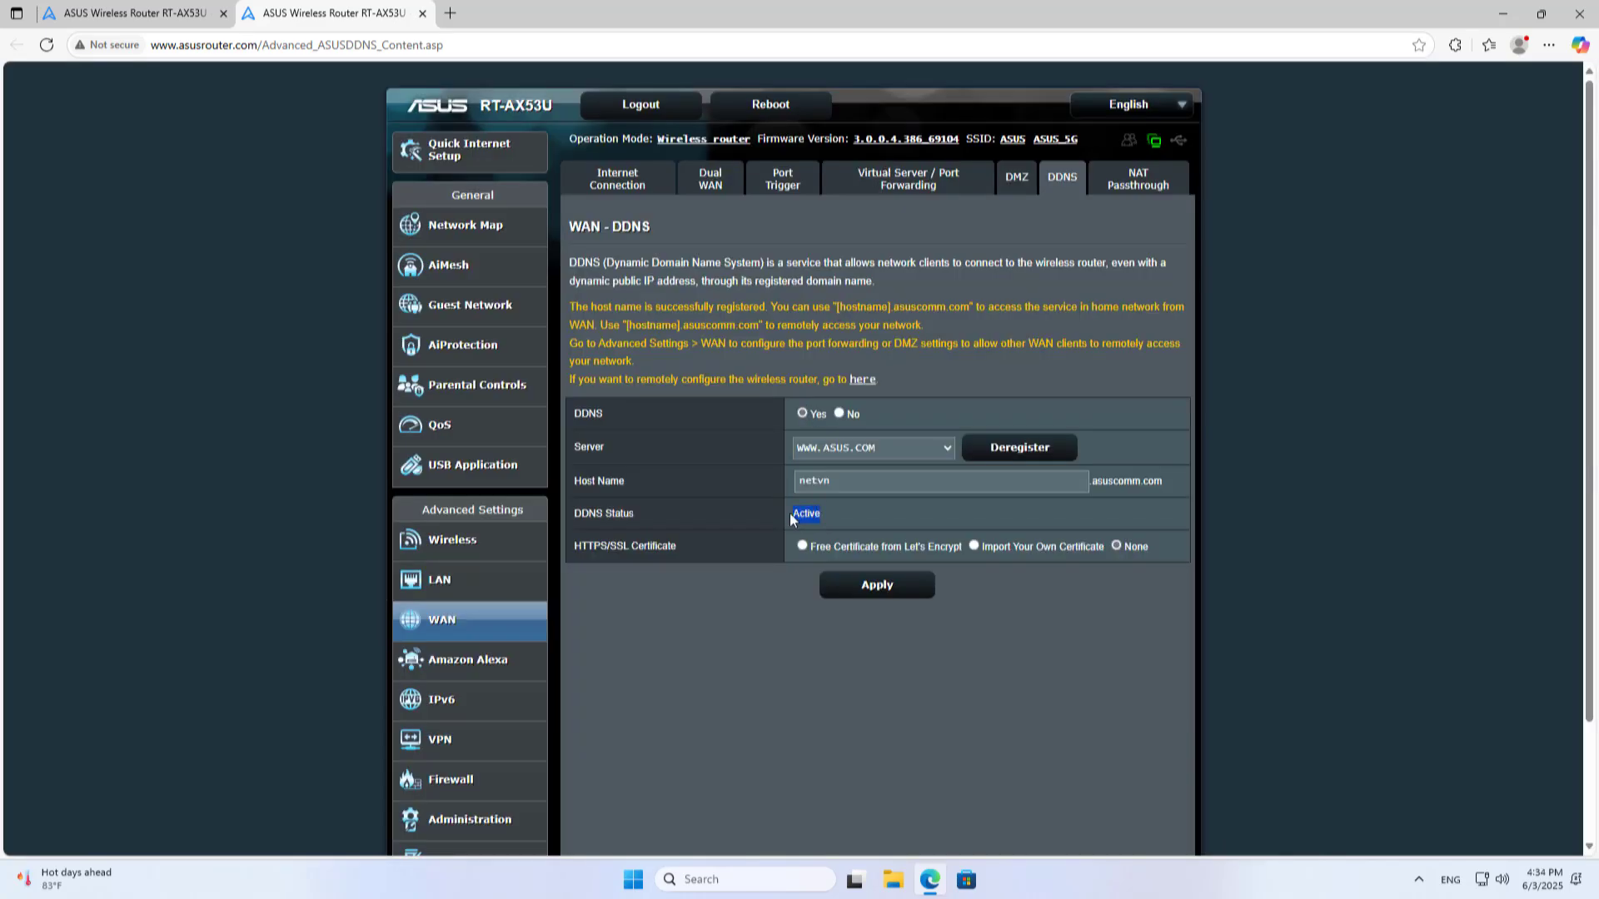
click(423, 13)
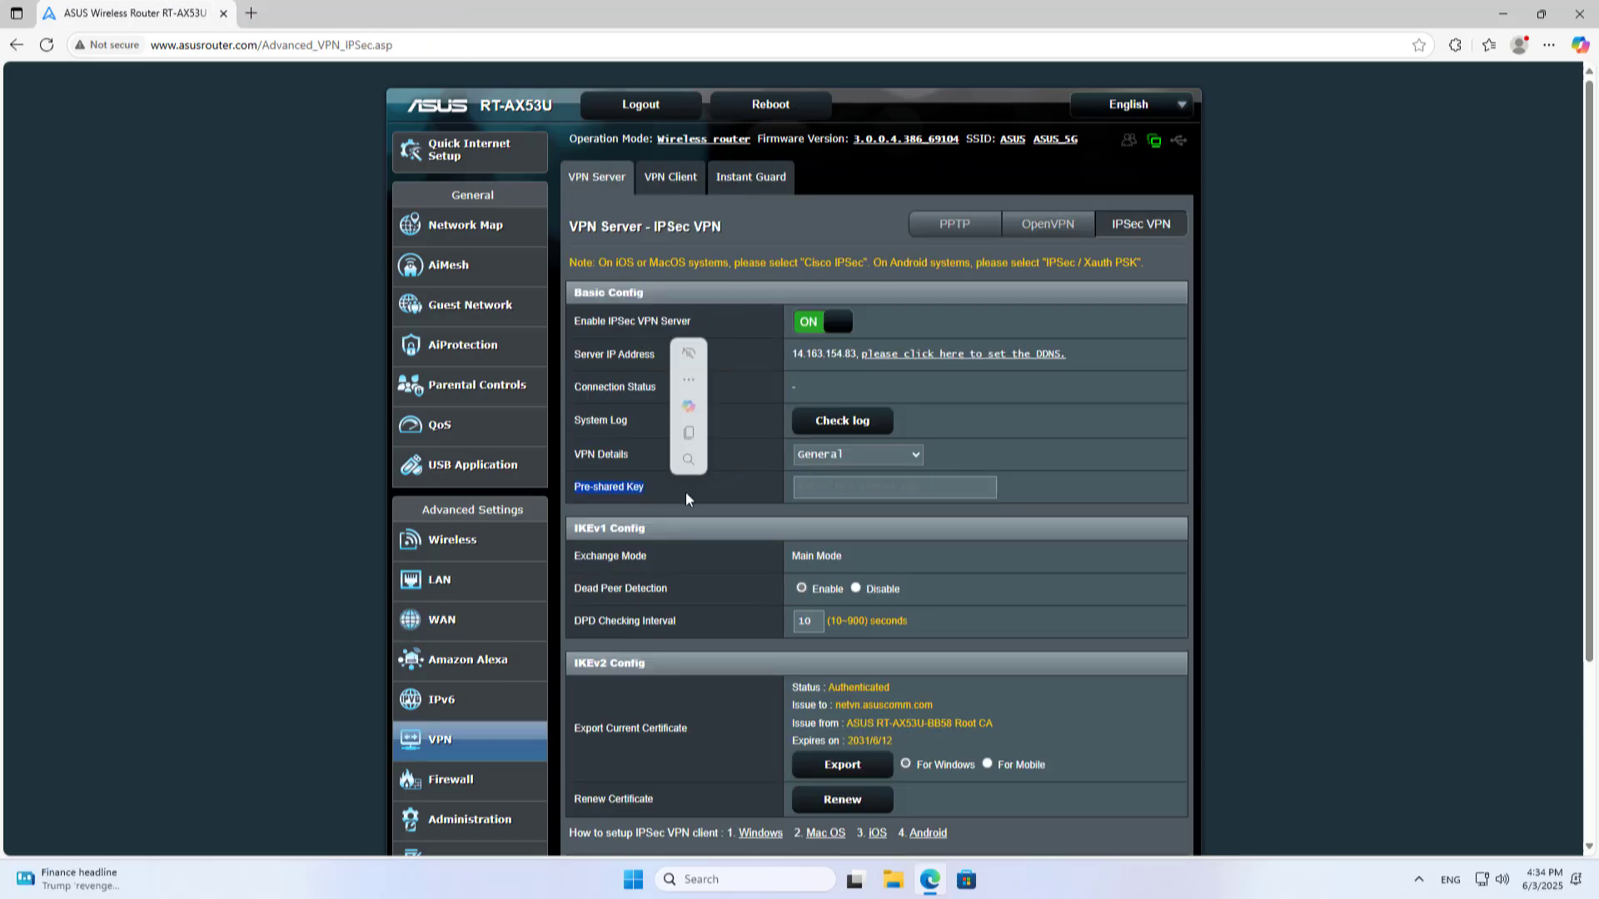
Enter the IPSec VPN pre-shared key
click(836, 493)
text(123456)
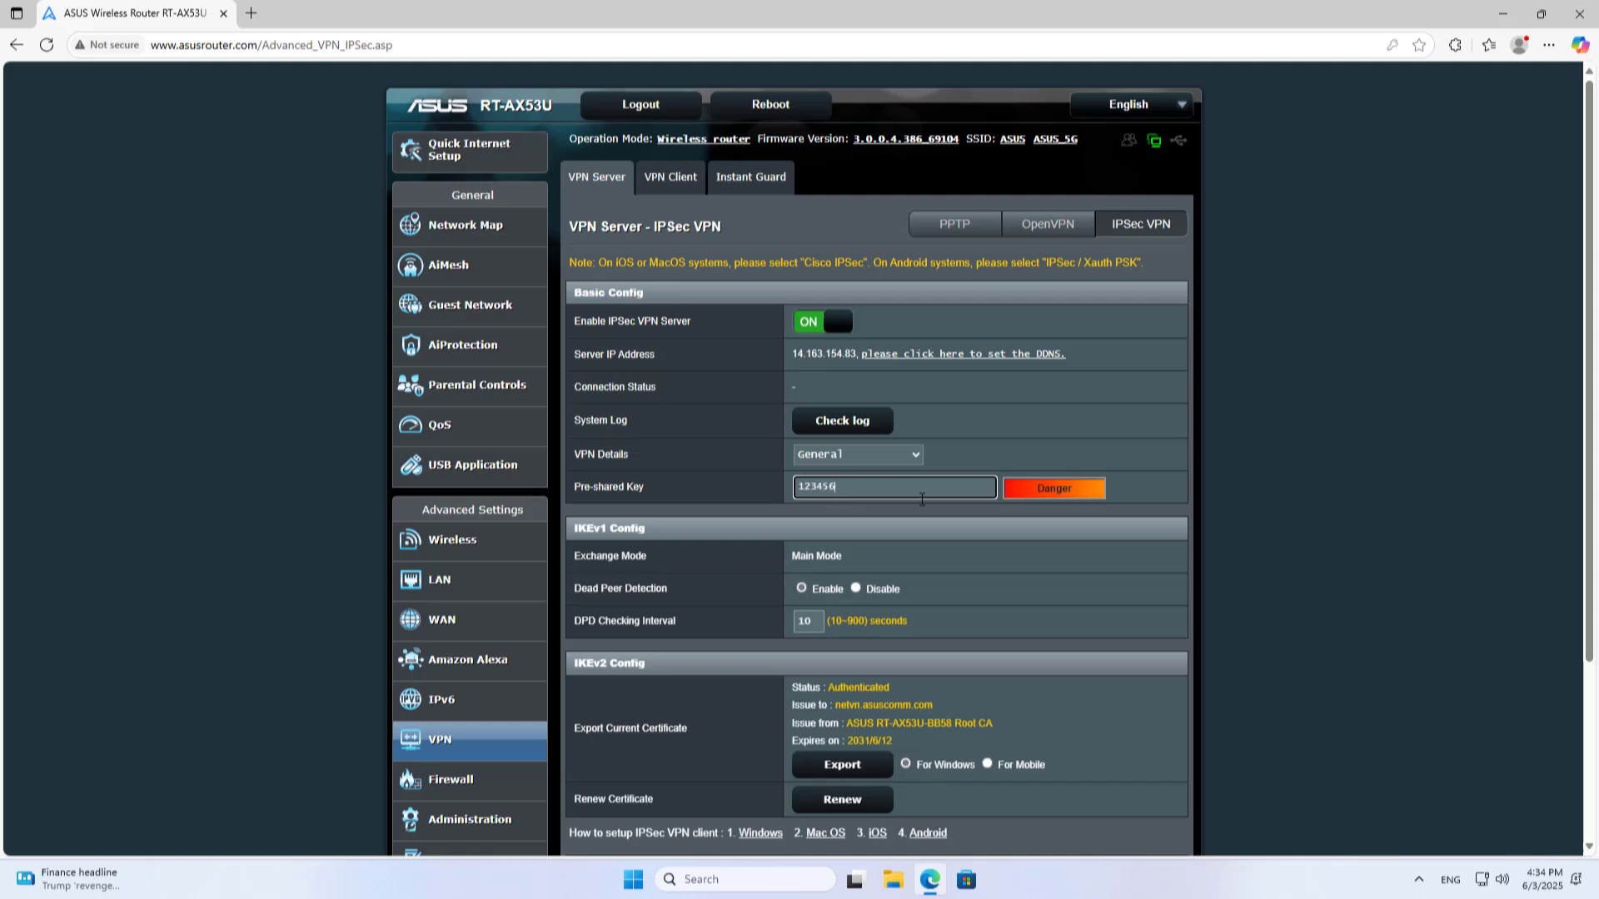
text(aA)
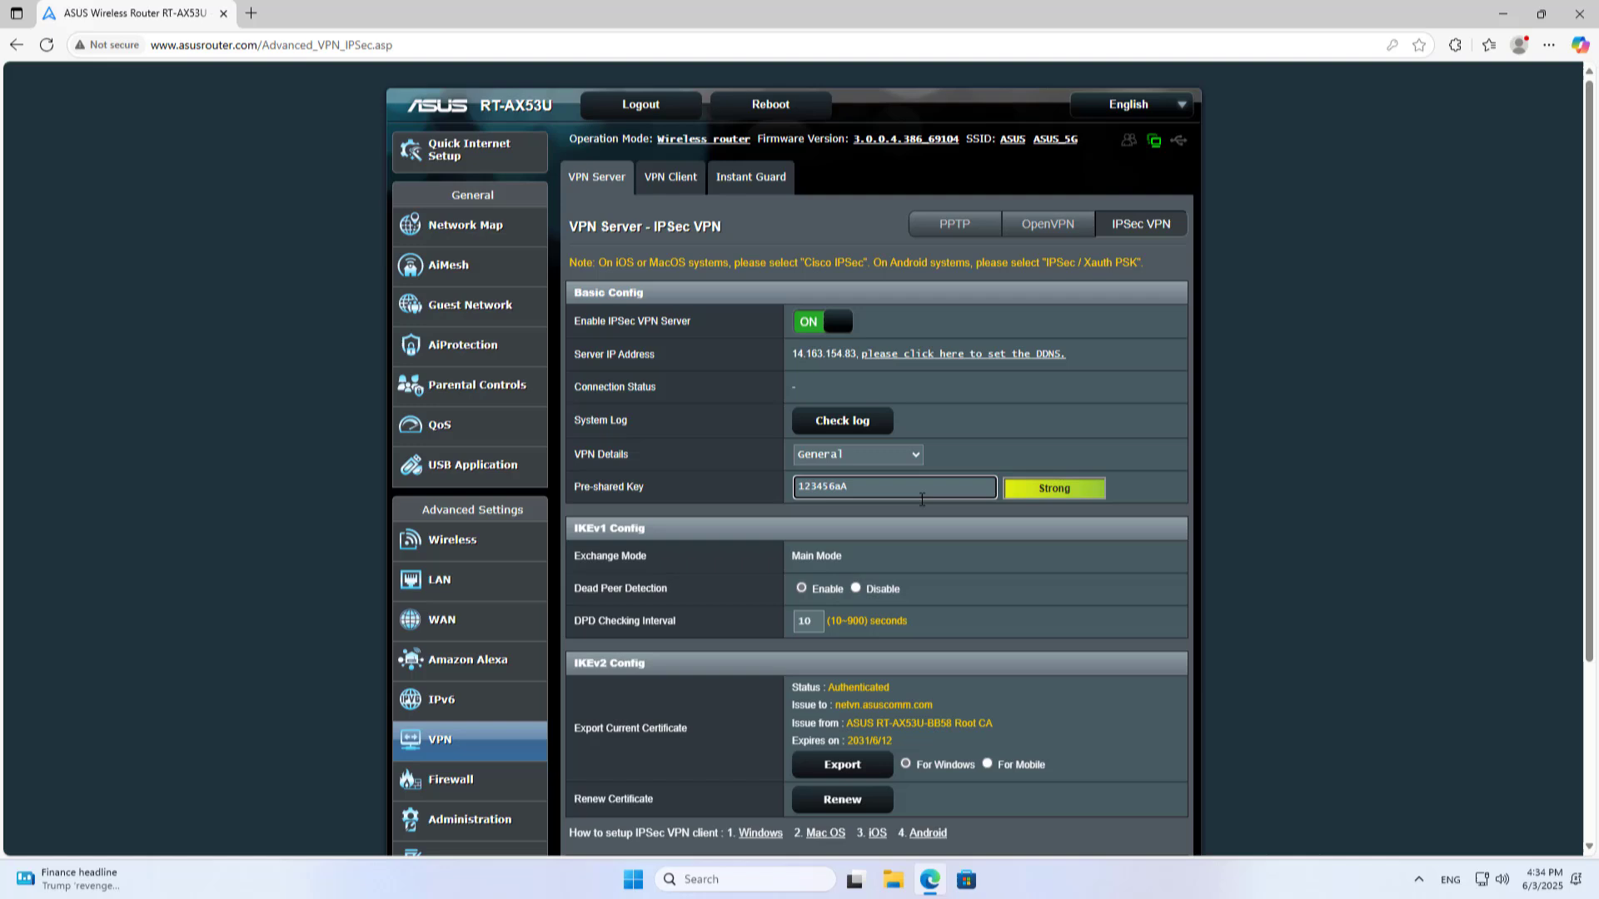
drag(855, 488, 783, 491)
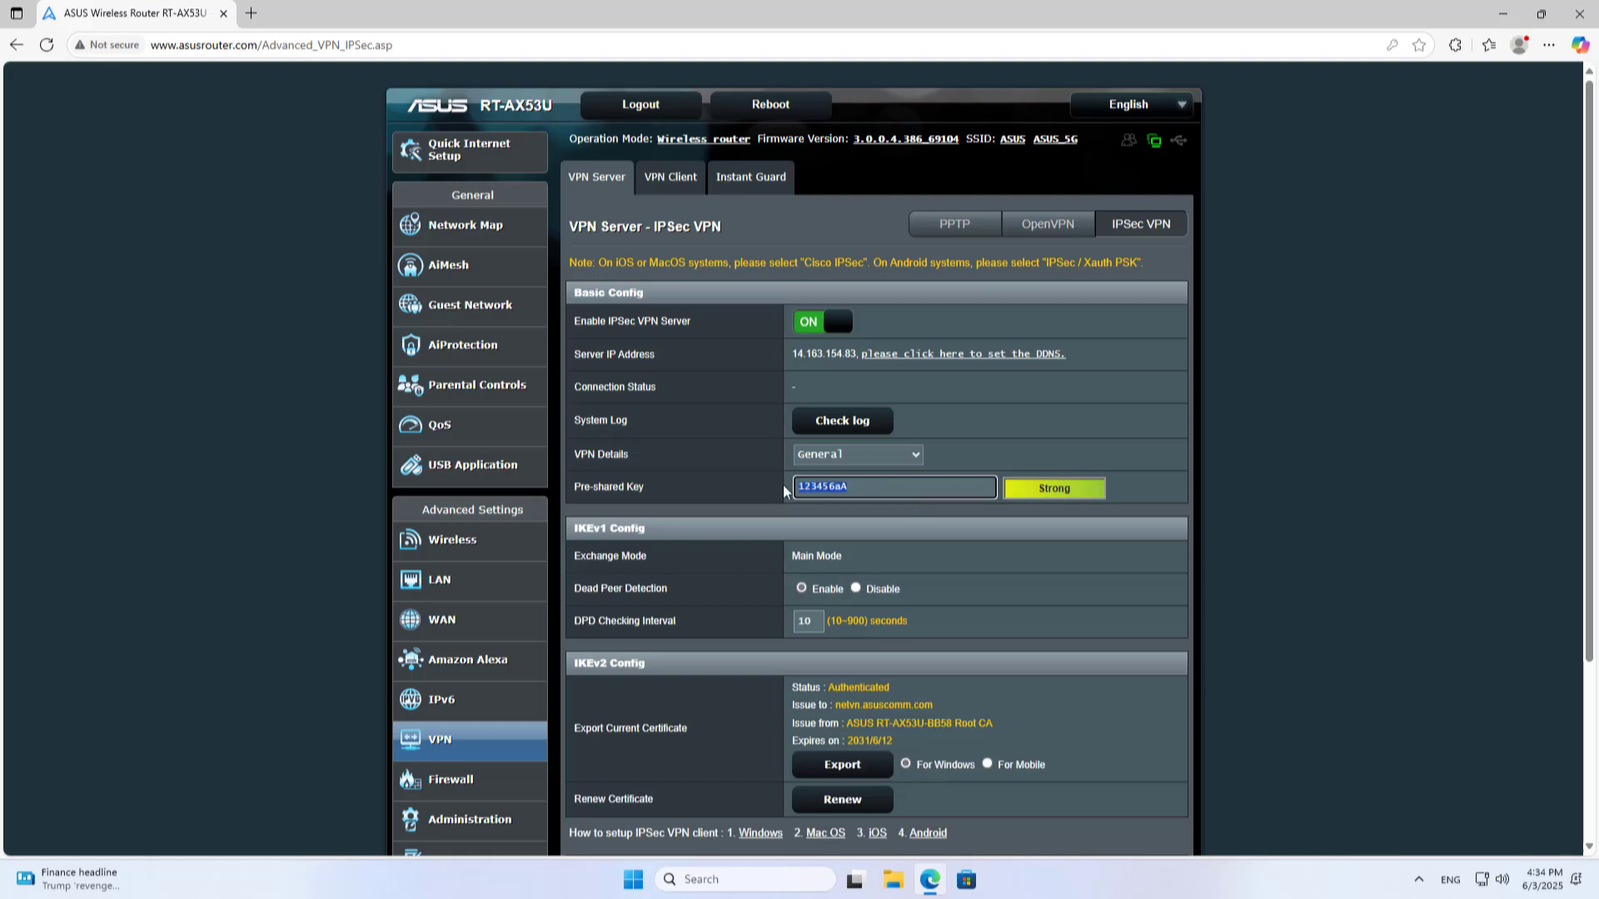
click(984, 571)
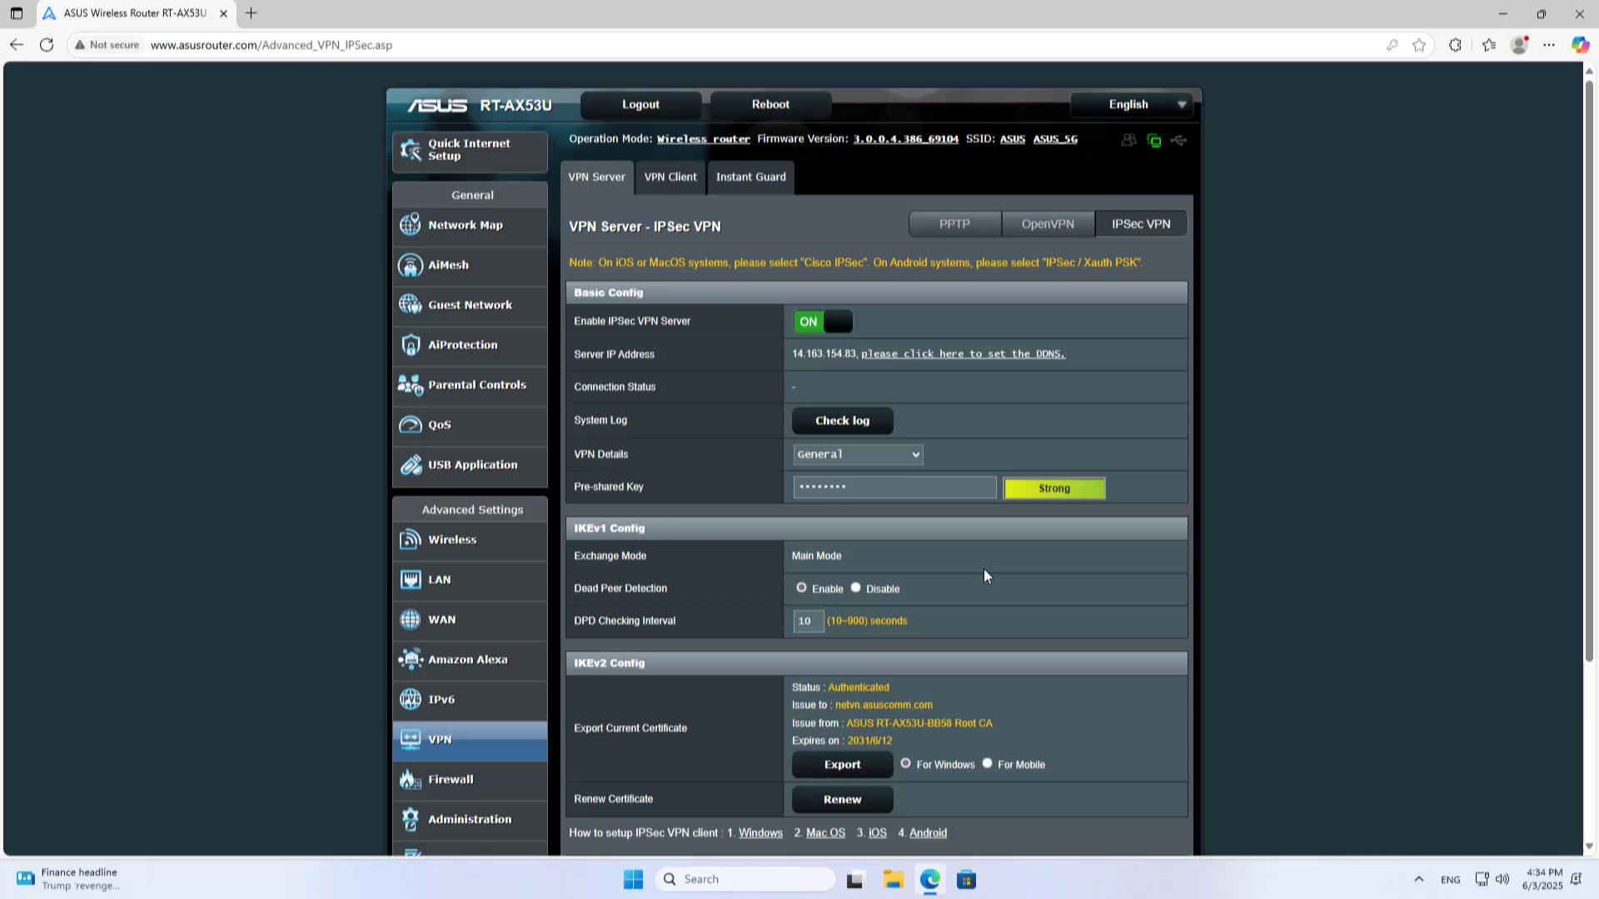
Add a VPN user with its password and IKE version V1&V2, then apply the settings
scroll(983, 568, down, 3)
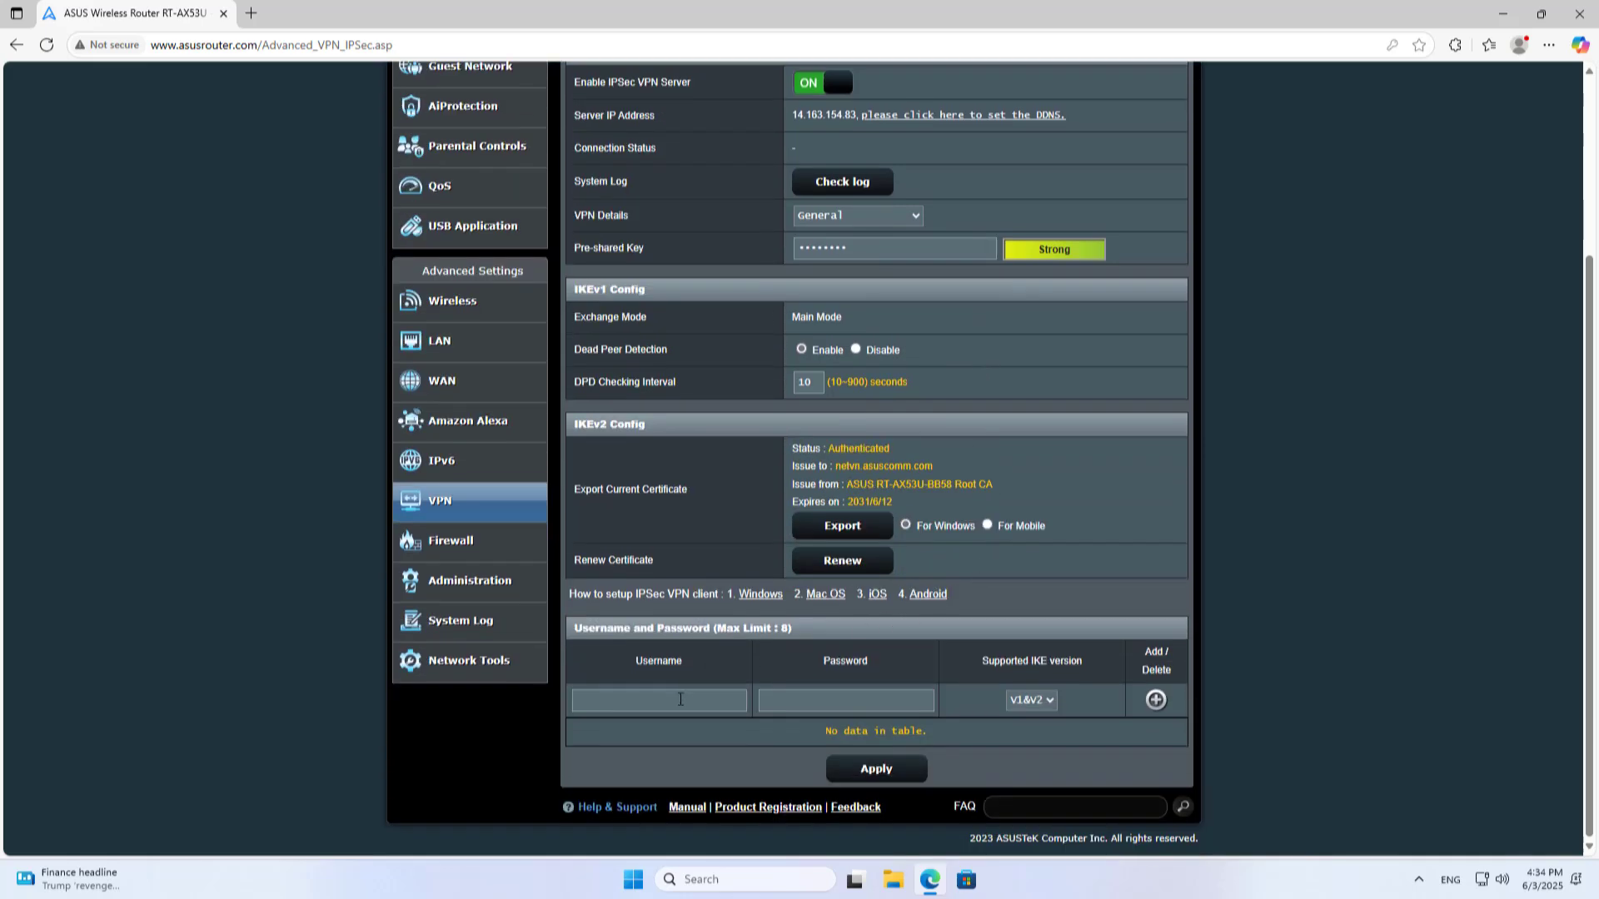
click(680, 700)
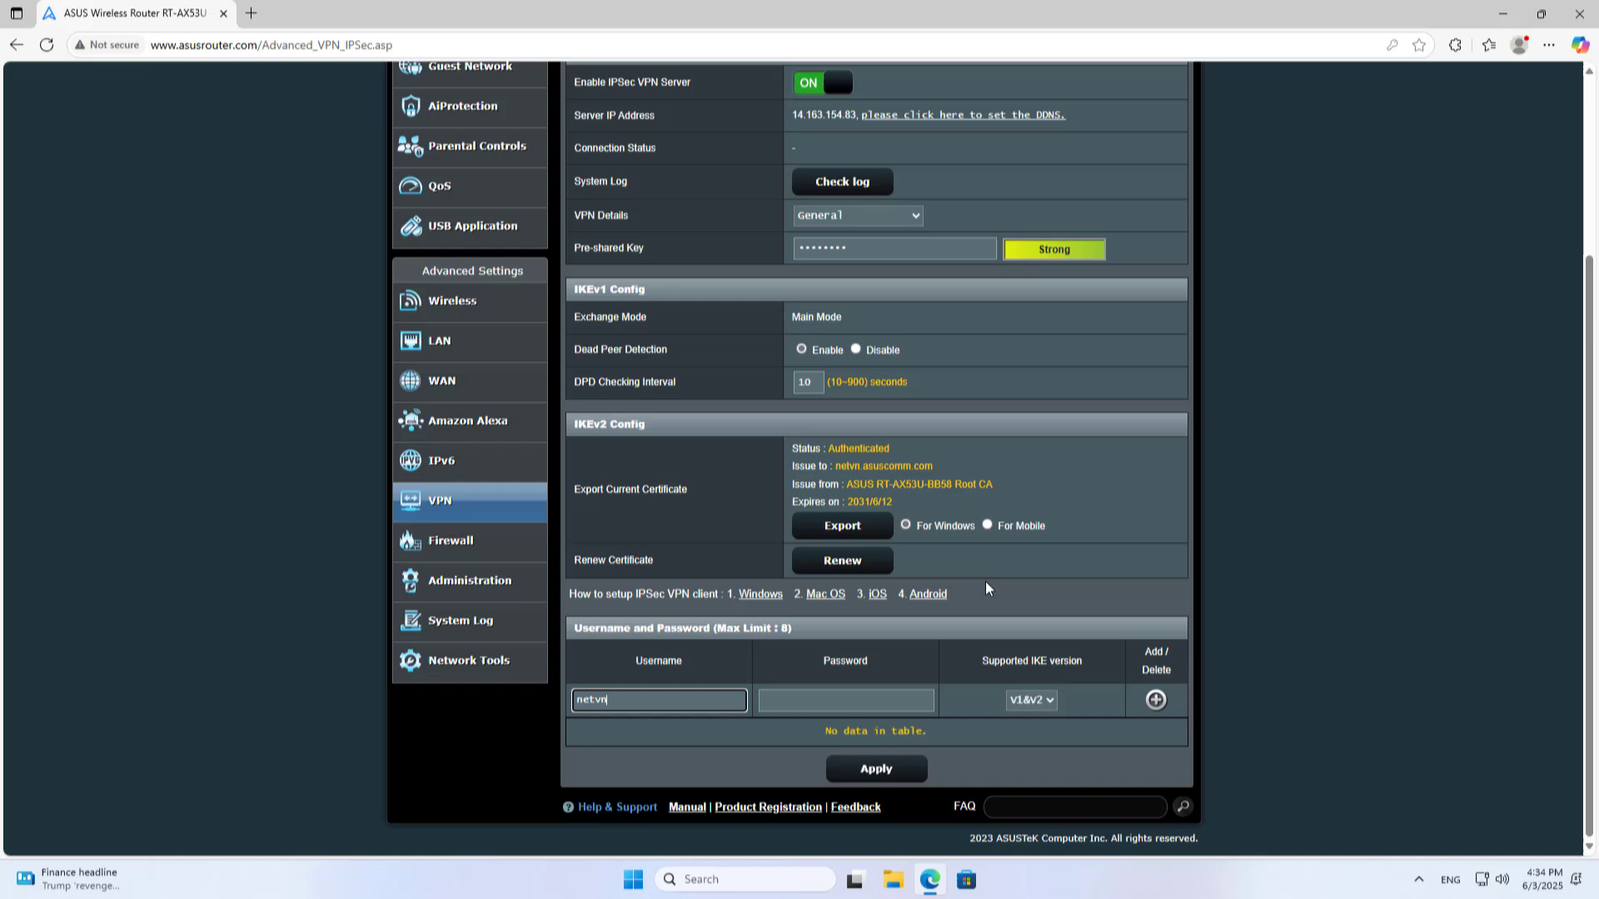
click(902, 707)
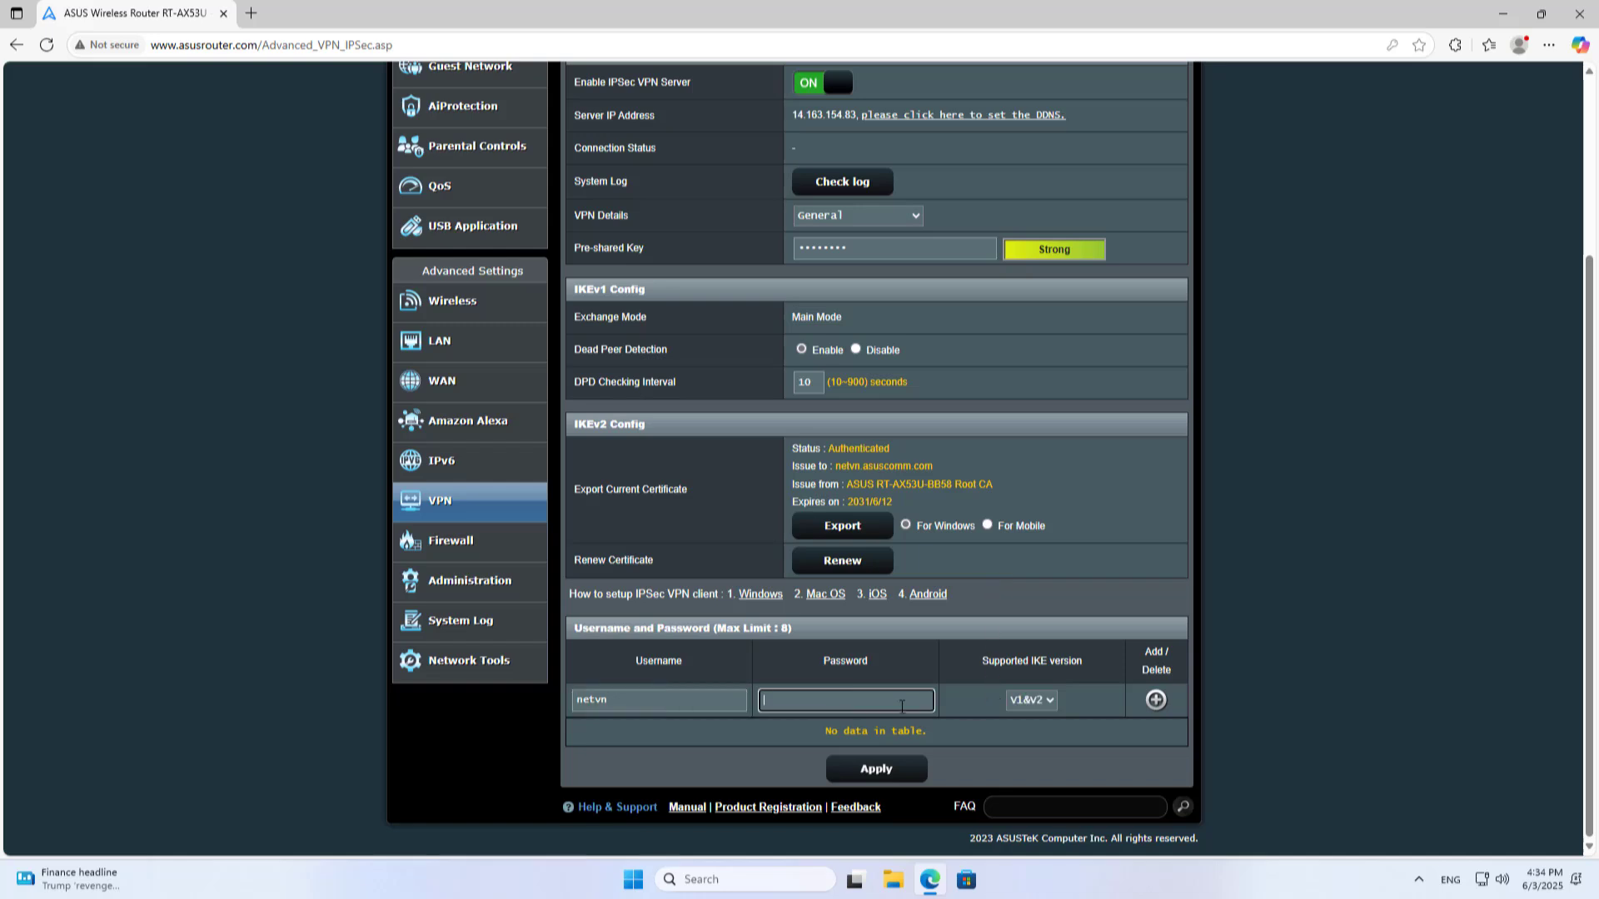
text(1234)
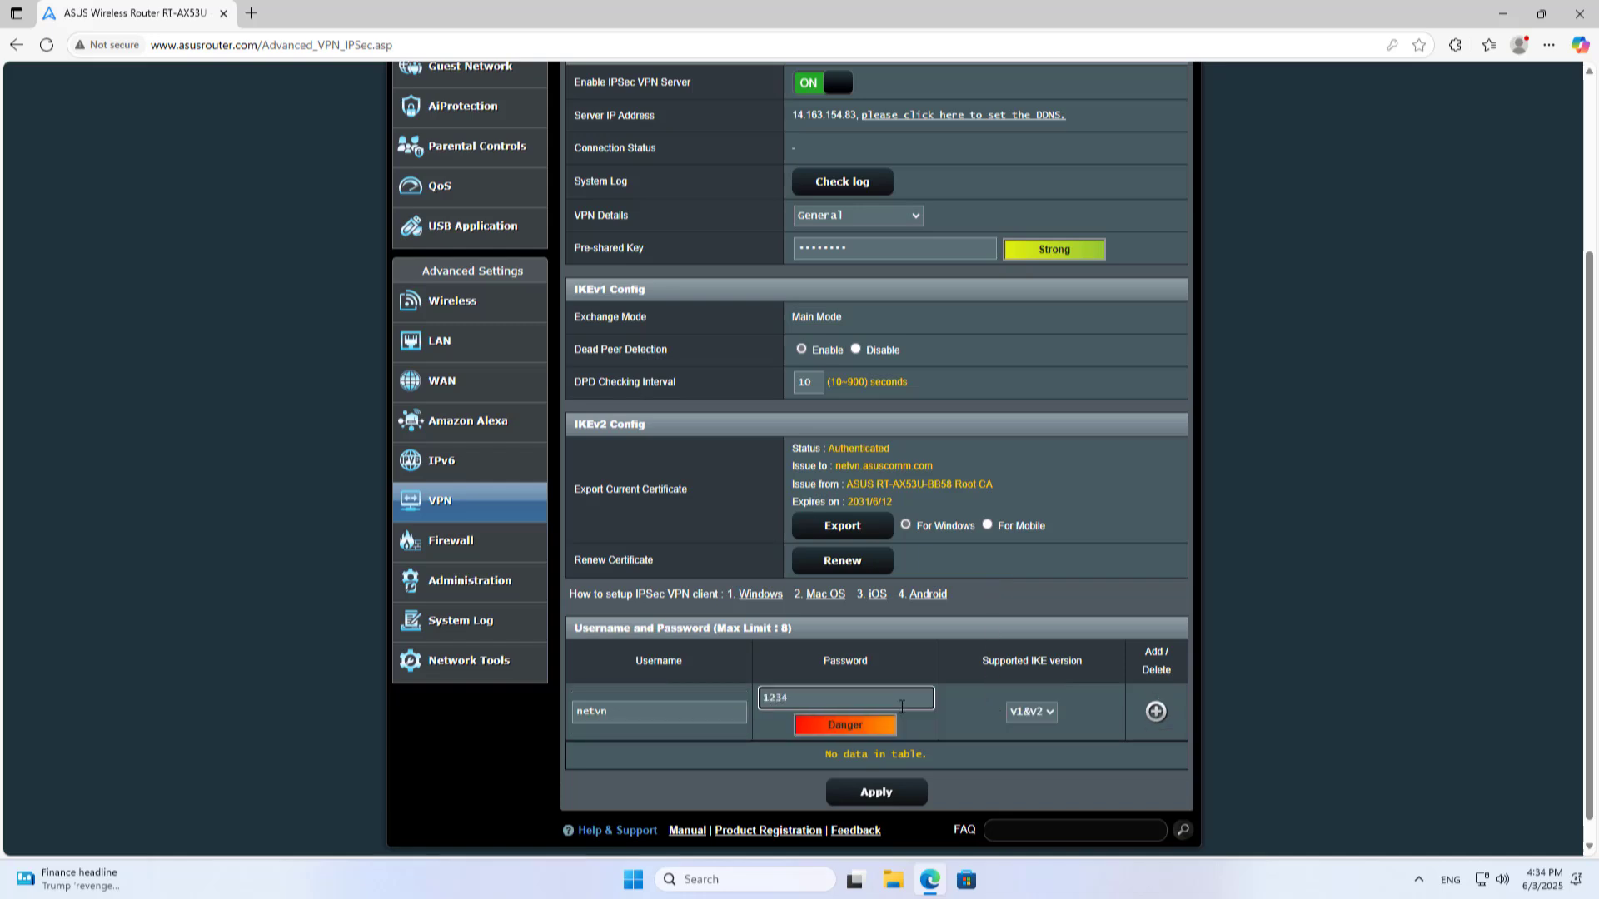
text(aA)
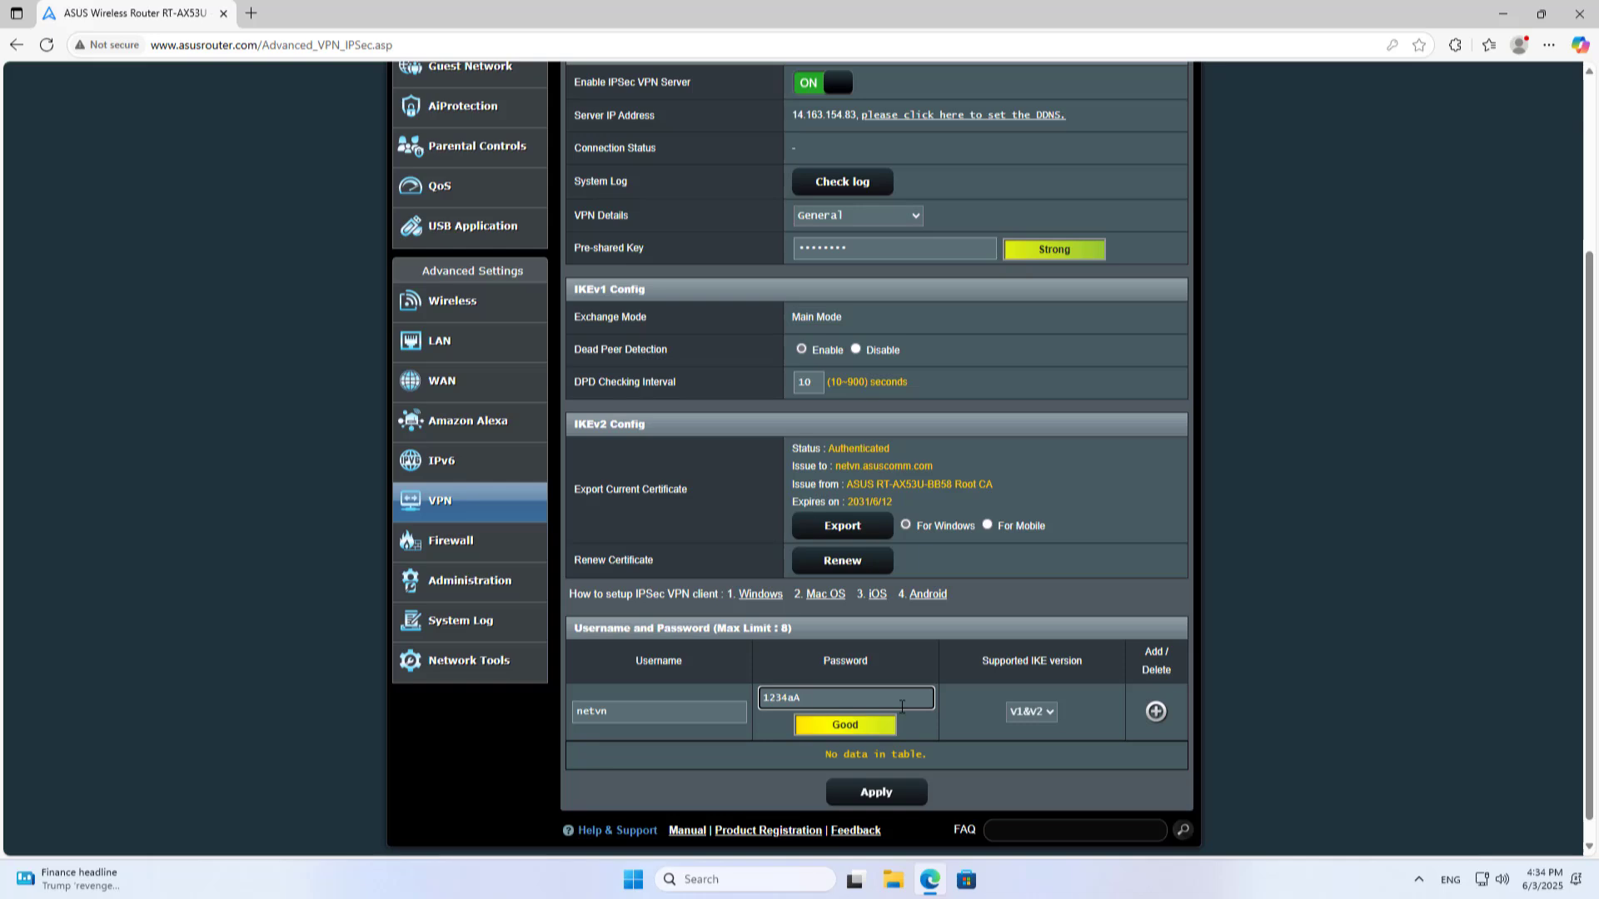
click(1036, 717)
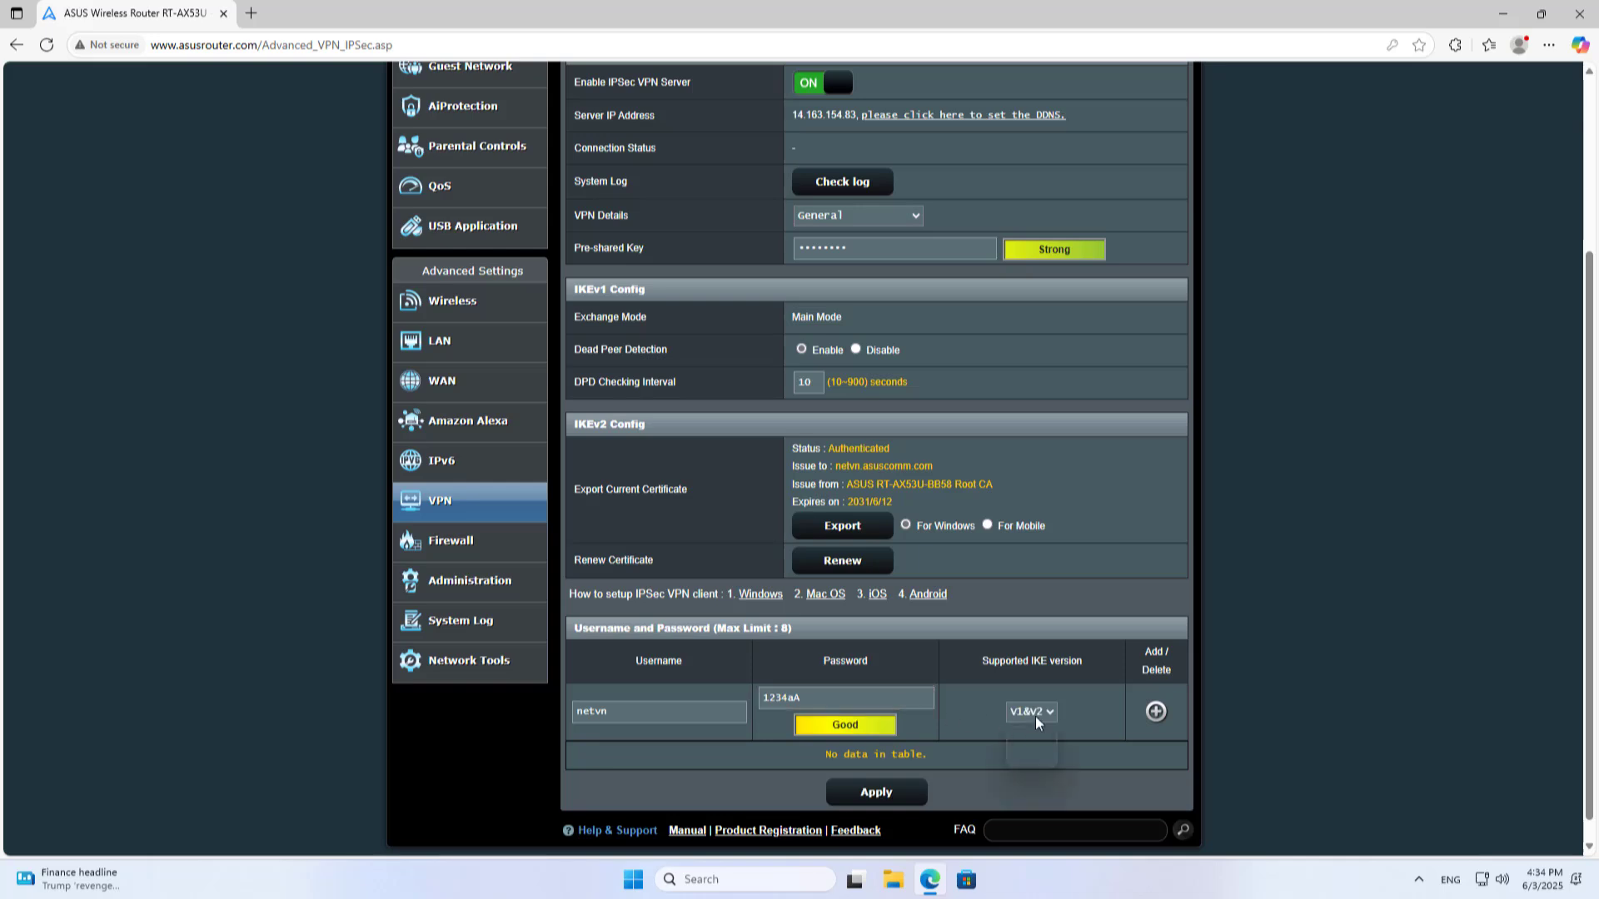
click(1033, 757)
click(1157, 713)
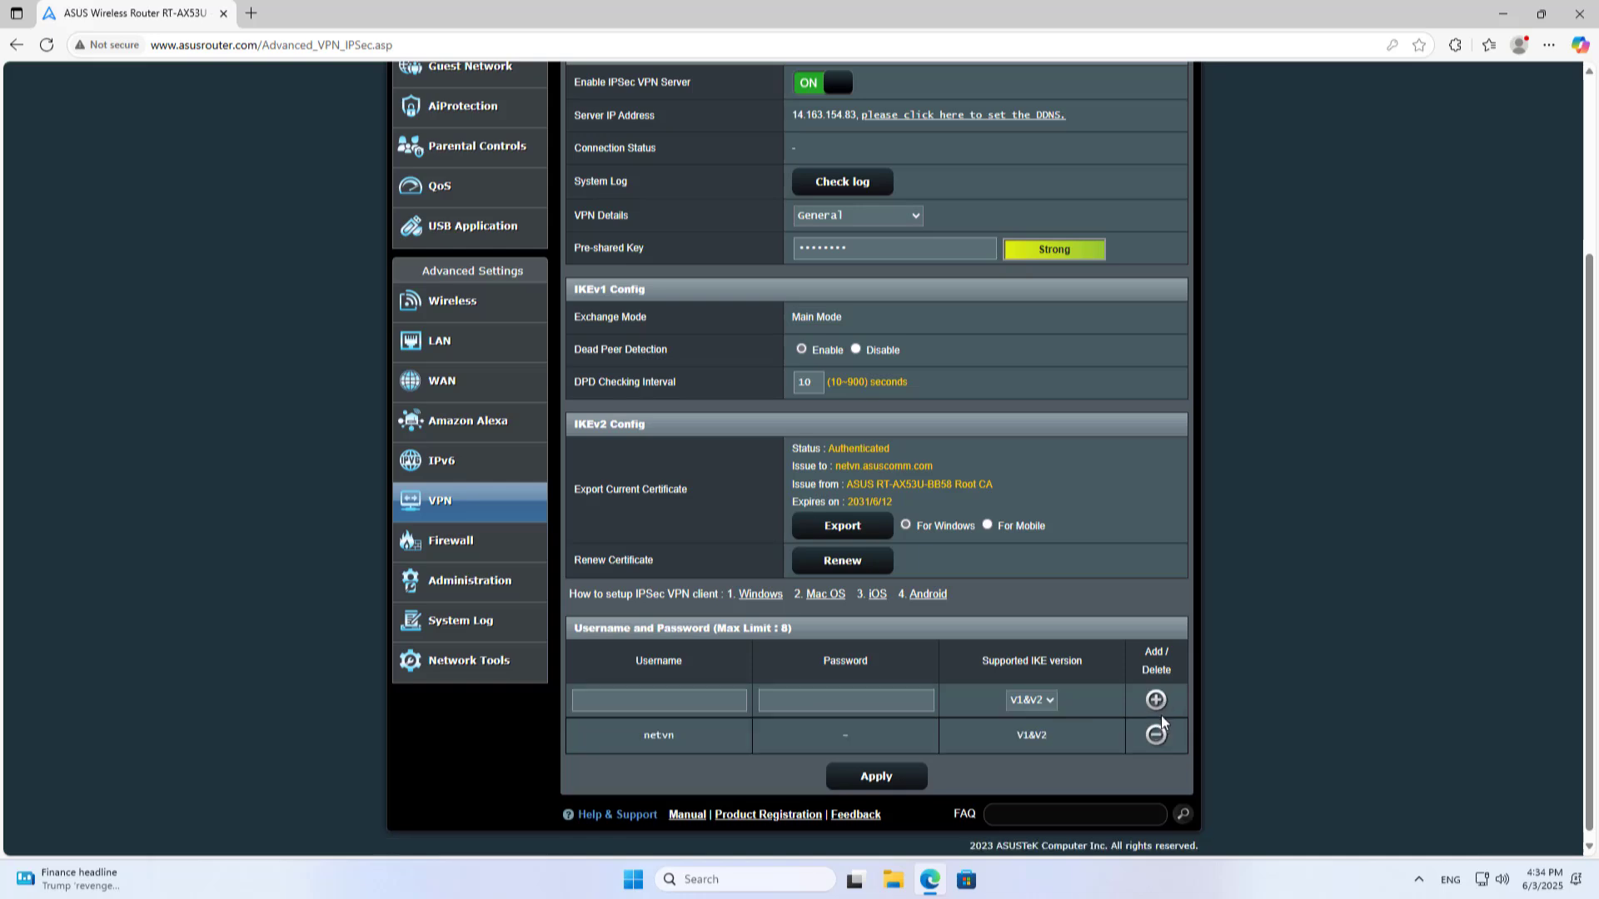
drag(646, 735, 707, 739)
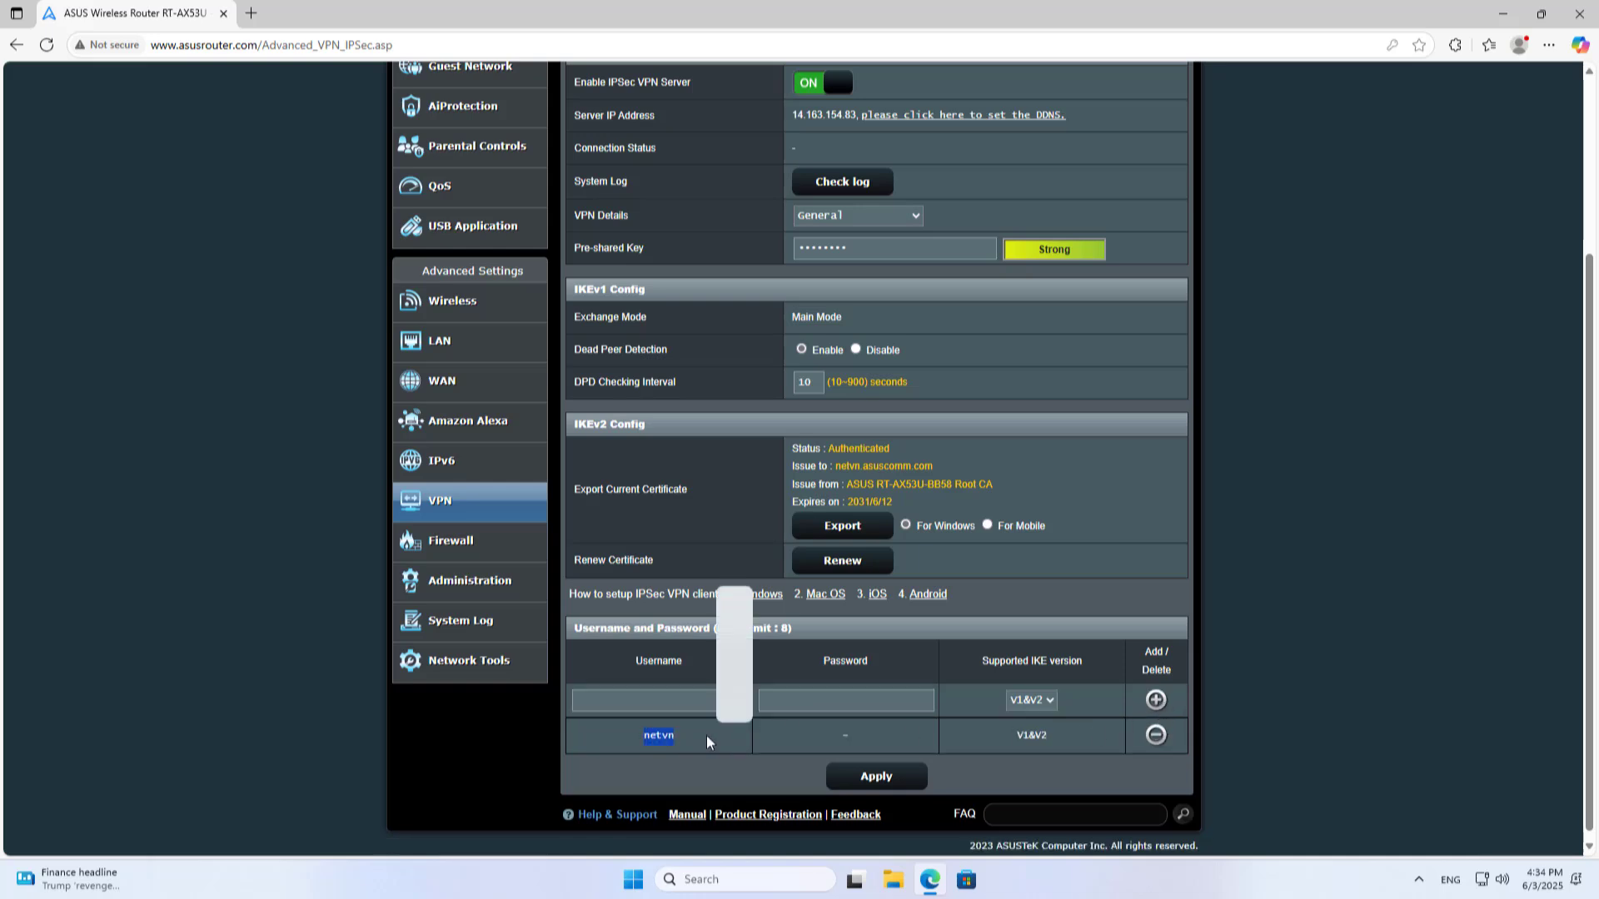
click(874, 779)
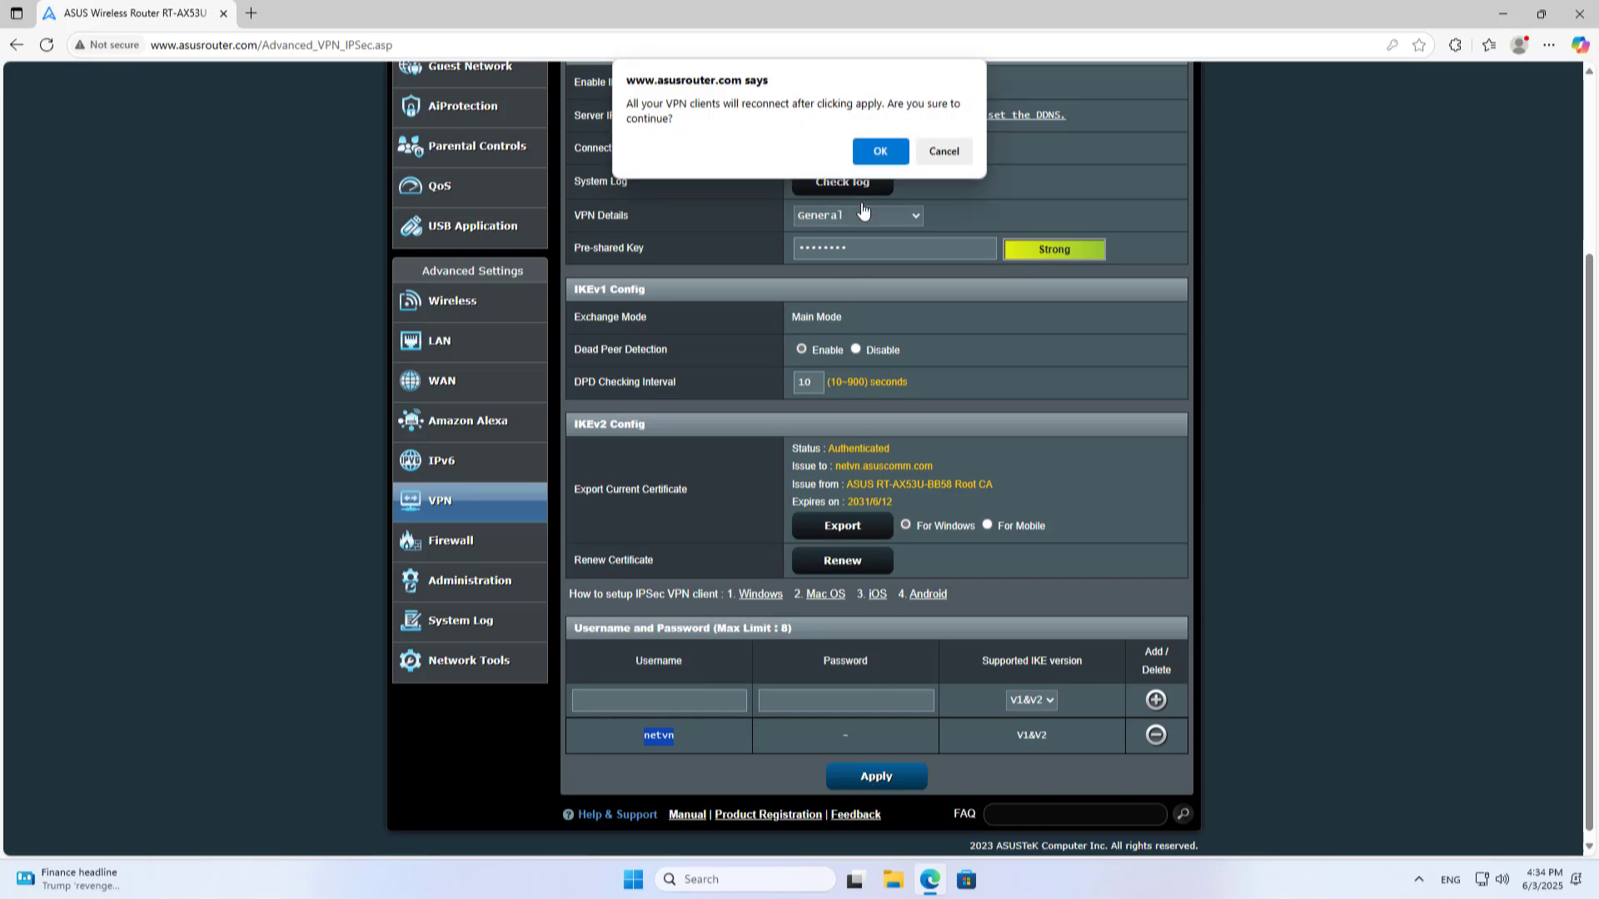
click(873, 162)
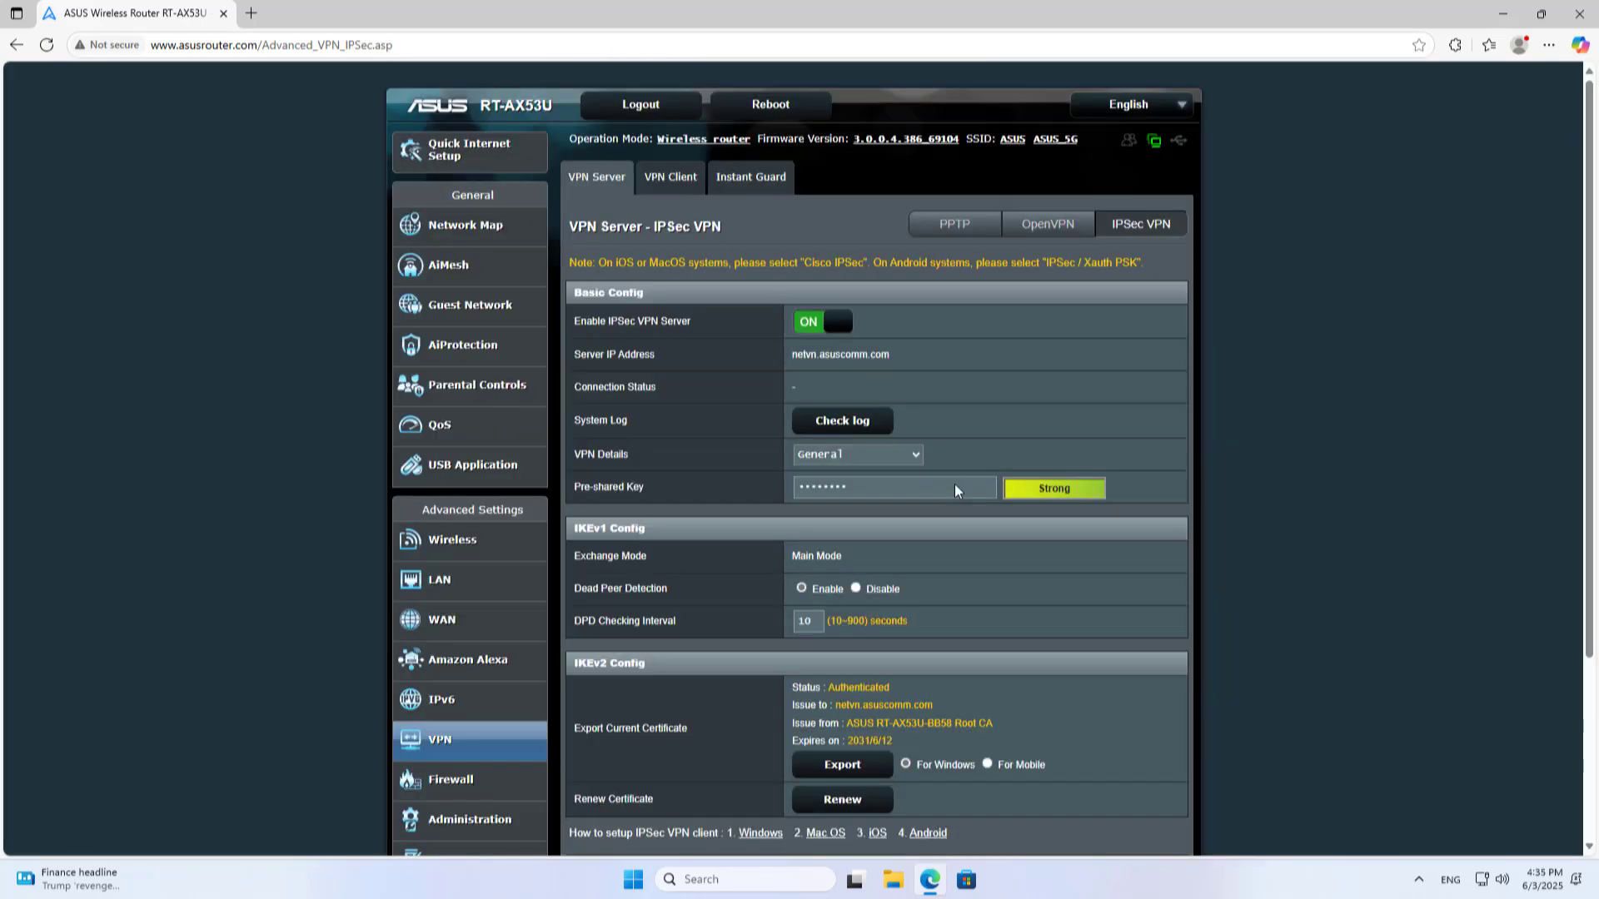
Export the IKEv2 certificate For Windows, downloading ikev2_cert_windows.der
scroll(933, 532, down, 3)
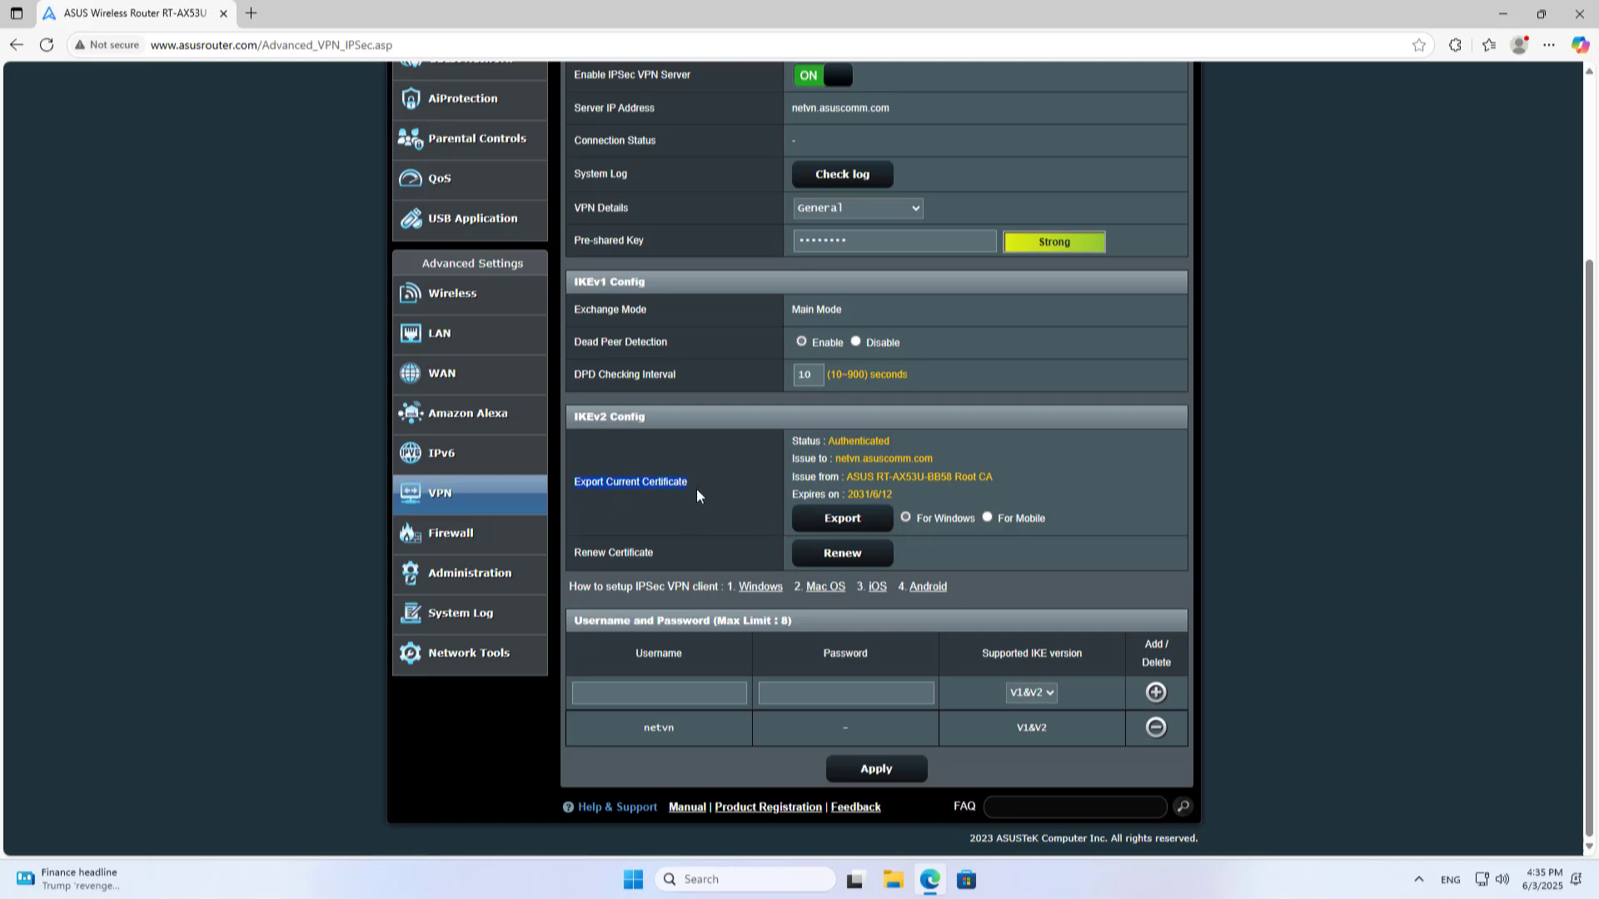
click(877, 523)
click(845, 525)
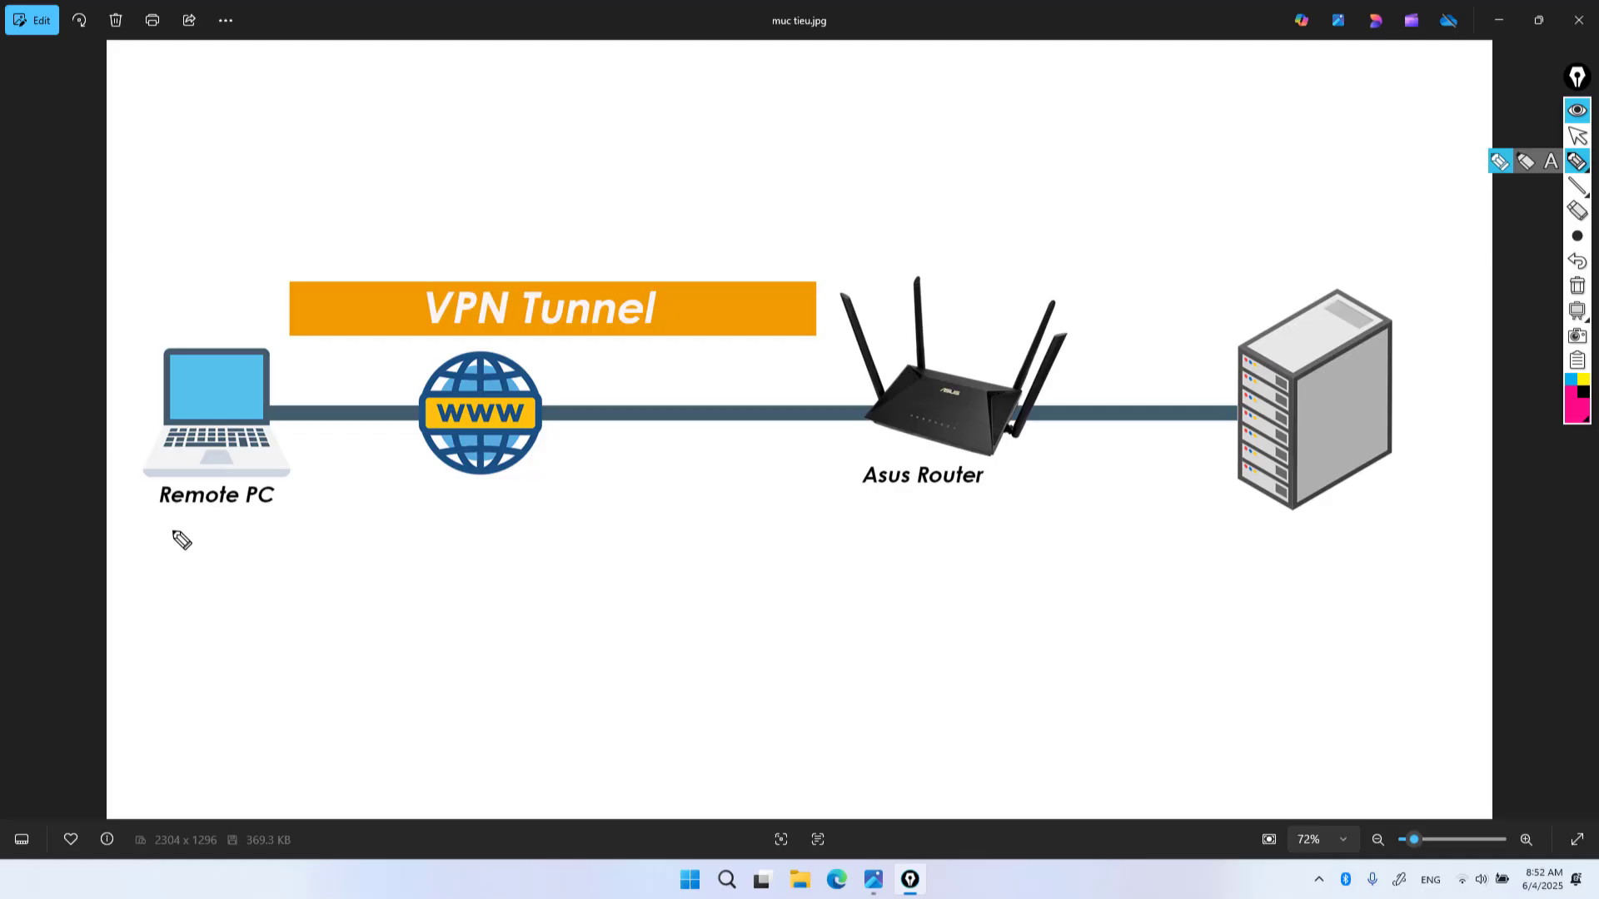
In pink, underline Remote PC and write 'VPN Client' beneath the laptop
drag(172, 536, 242, 550)
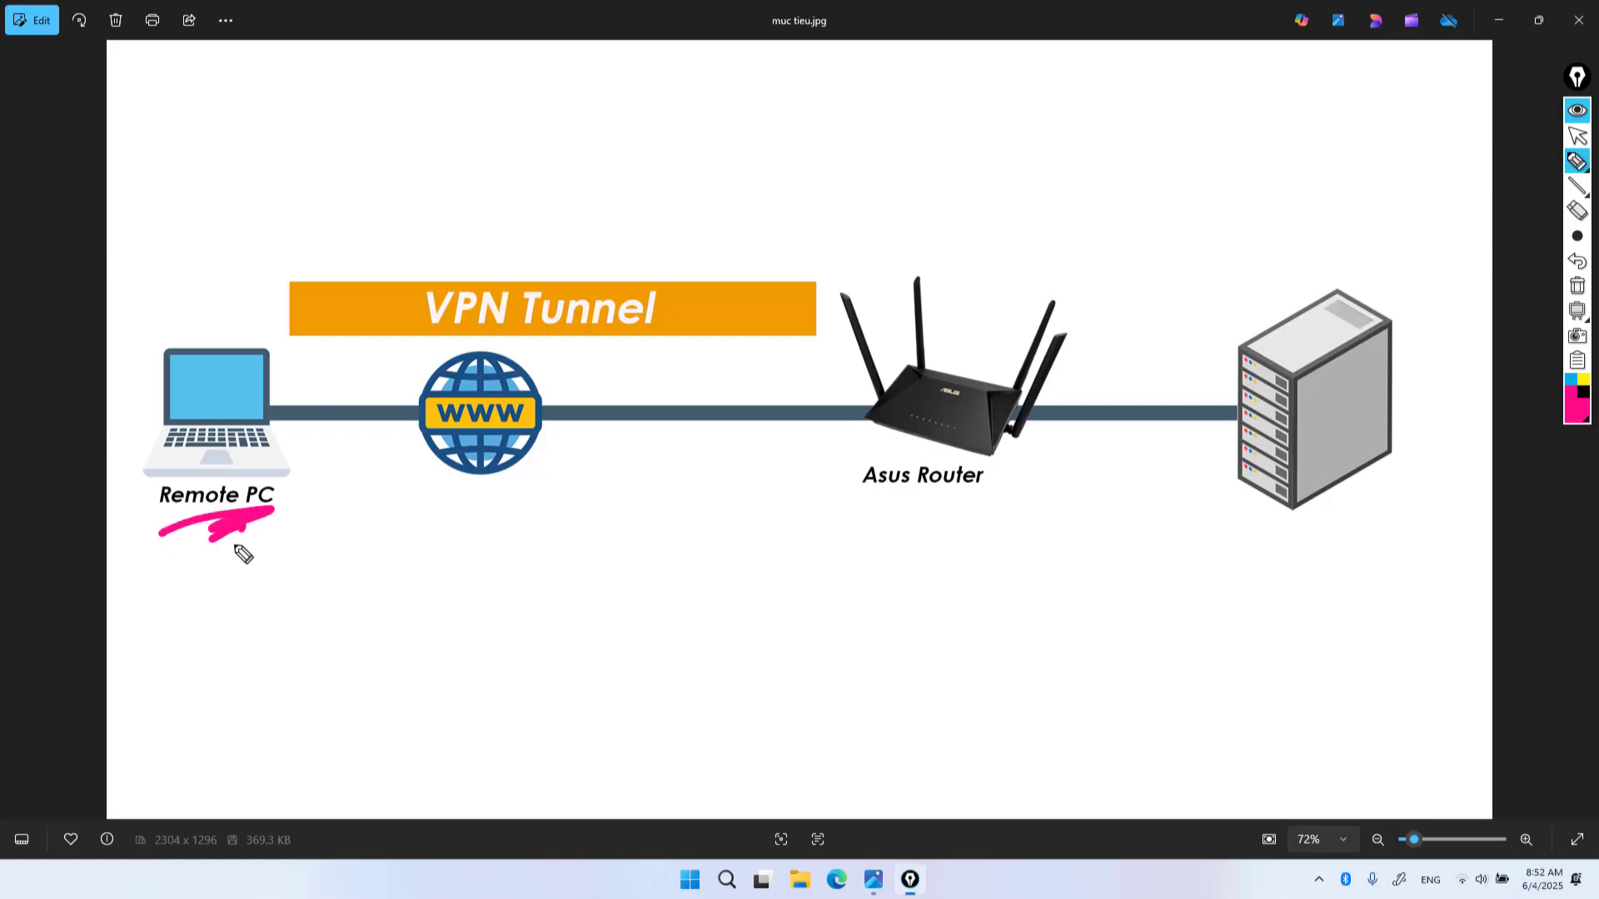
mouse_move(150, 572)
mouse_down()
mouse_move(177, 571)
mouse_move(186, 611)
mouse_move(188, 593)
mouse_move(212, 610)
mouse_move(239, 569)
mouse_move(290, 610)
mouse_up()
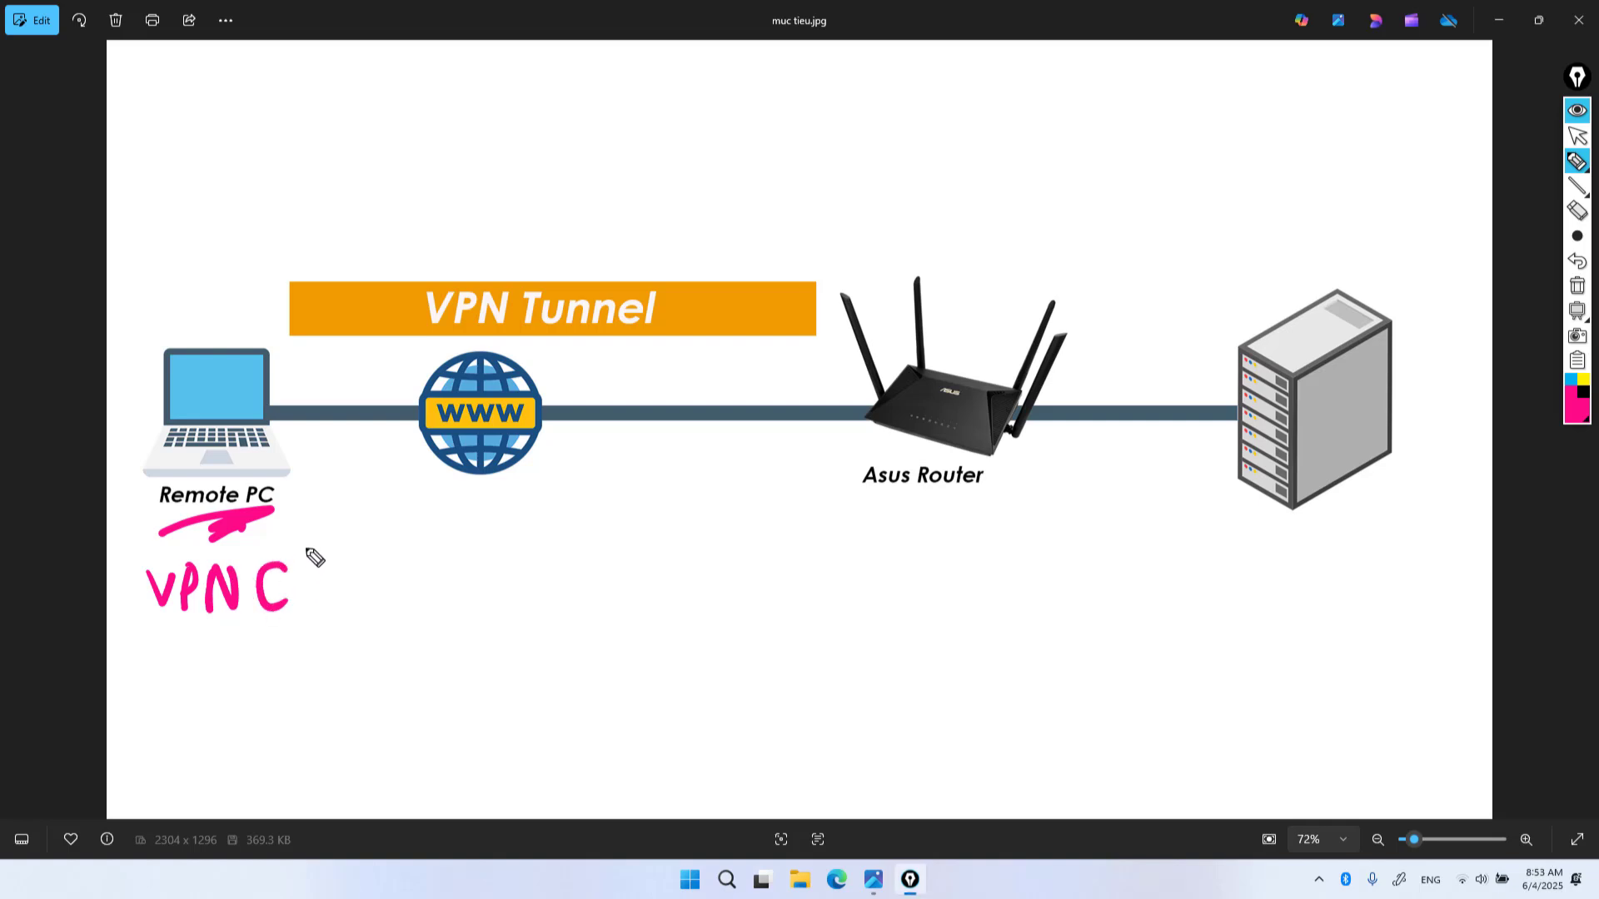
mouse_move(303, 550)
mouse_down()
mouse_move(308, 612)
mouse_move(318, 577)
mouse_move(392, 610)
mouse_up()
mouse_move(402, 548)
mouse_down()
mouse_move(399, 599)
mouse_move(427, 569)
mouse_up()
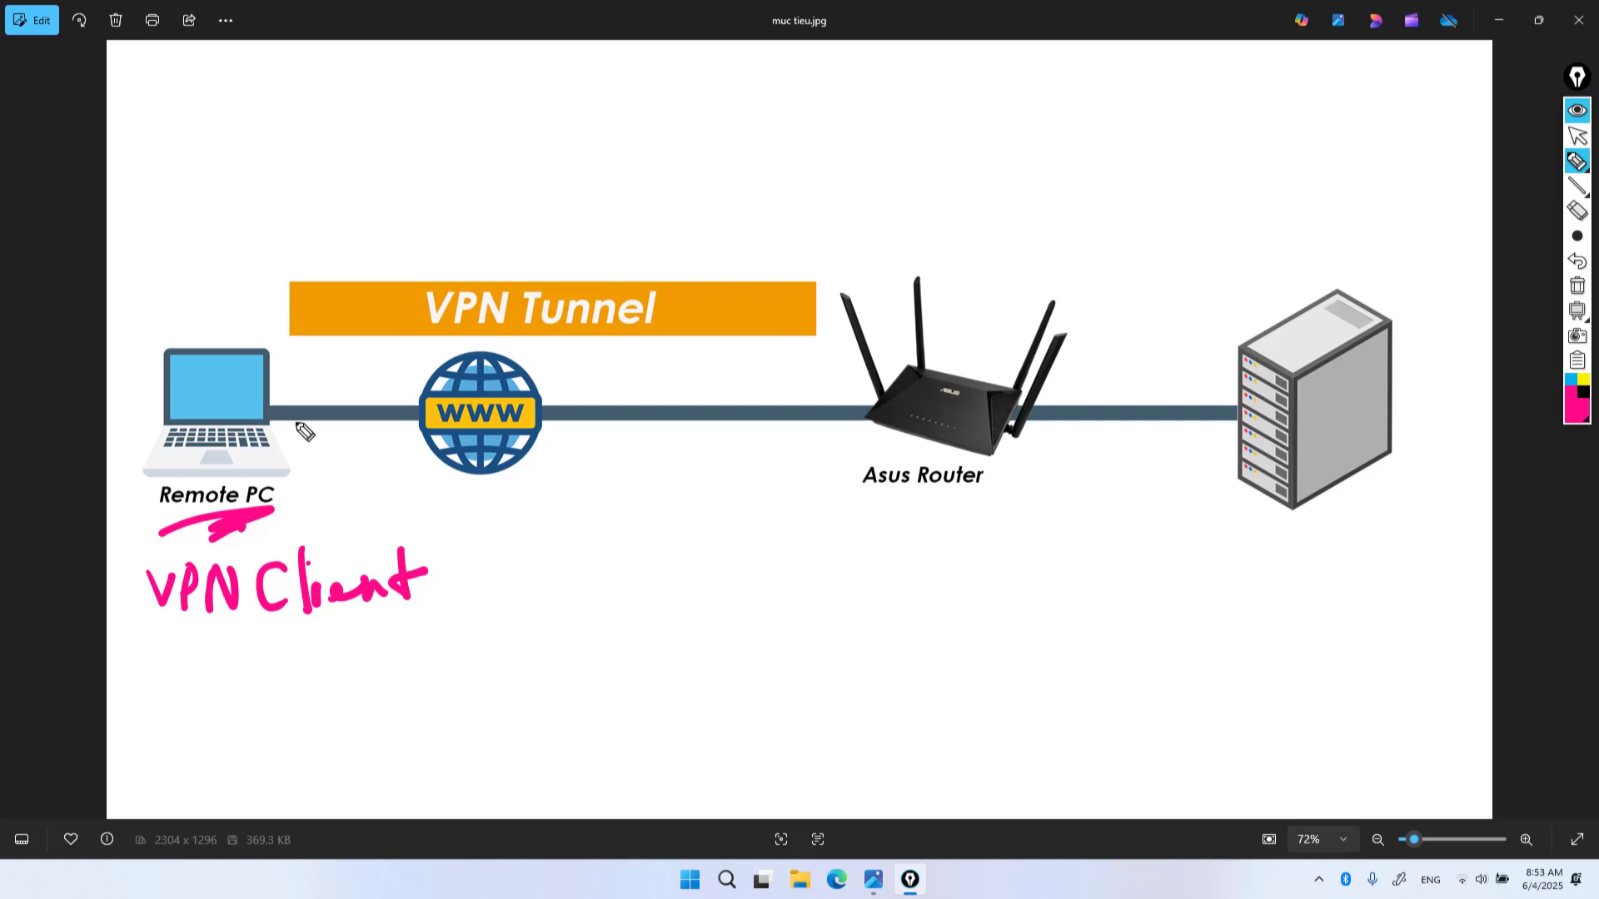
Circle the laptop, draw an arrow along VPN Tunnel to the router, and label the server
mouse_move(313, 402)
mouse_down()
mouse_move(152, 423)
mouse_move(308, 415)
mouse_move(308, 361)
mouse_move(342, 322)
mouse_move(335, 348)
mouse_move(812, 317)
mouse_move(886, 397)
mouse_up()
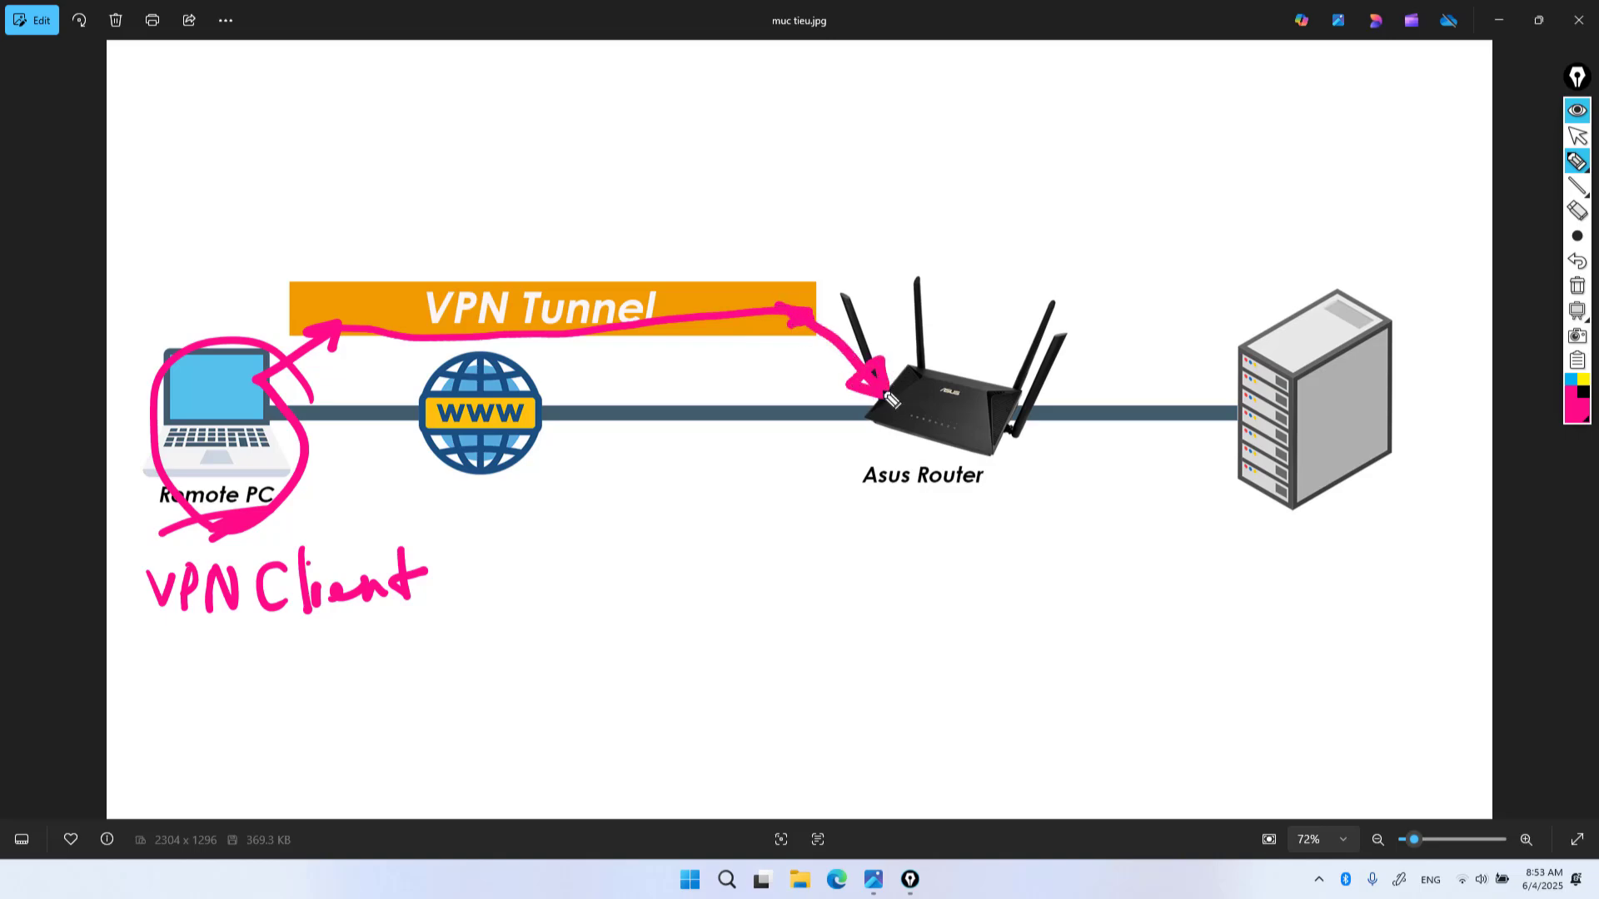
mouse_move(304, 334)
mouse_down()
mouse_move(392, 301)
mouse_move(641, 307)
mouse_move(858, 338)
mouse_move(889, 389)
mouse_move(871, 354)
mouse_move(910, 384)
mouse_up()
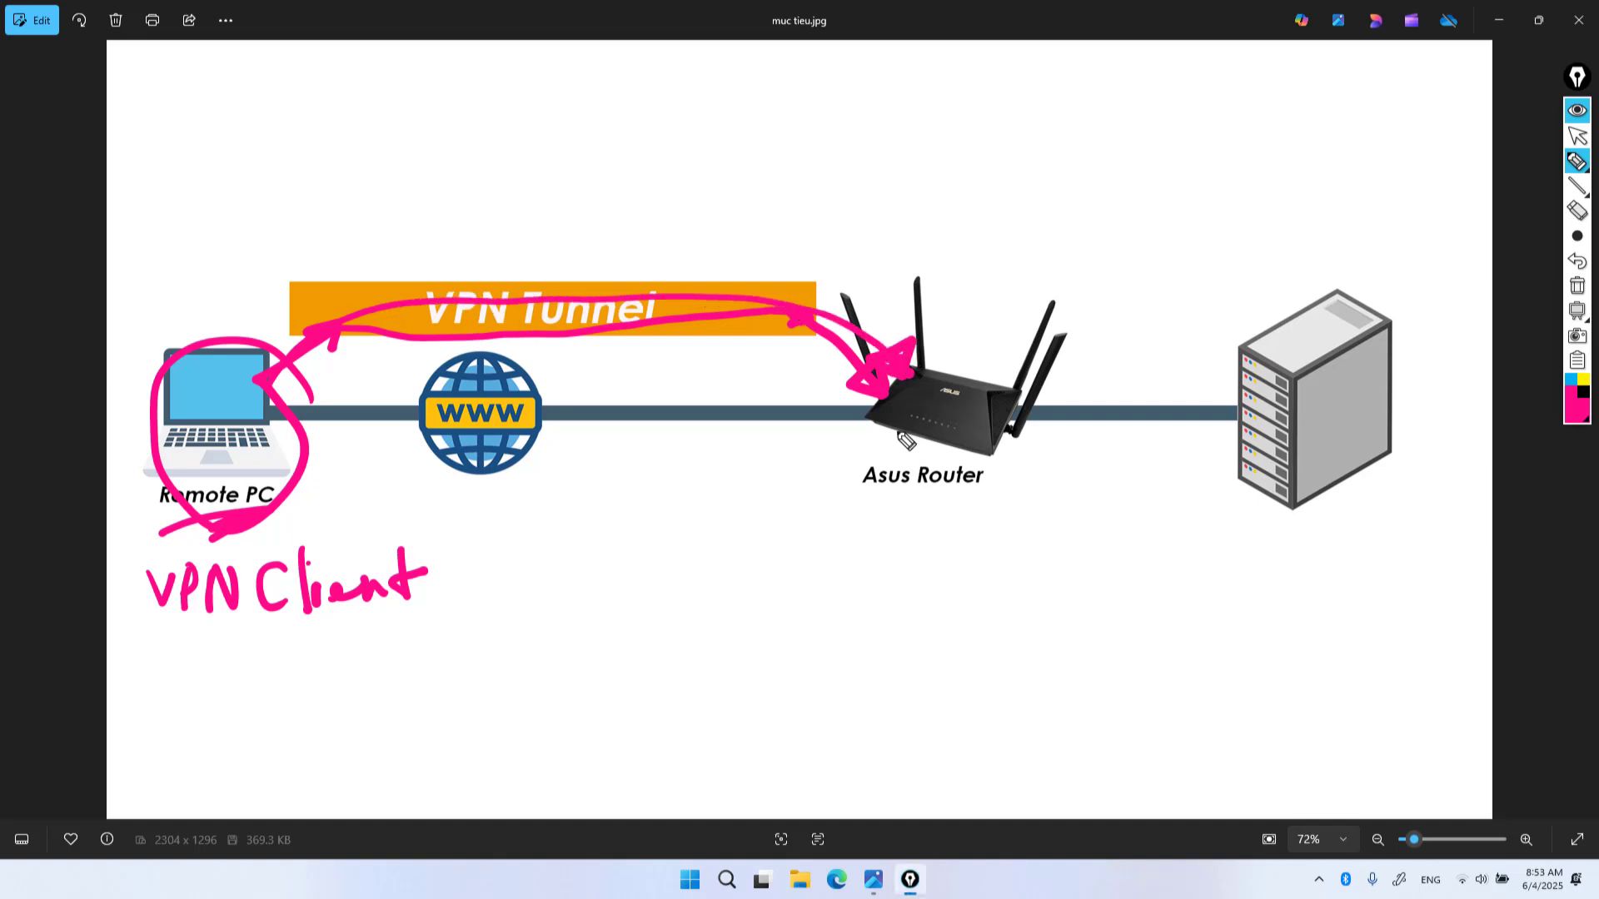
mouse_move(854, 498)
mouse_down()
mouse_move(907, 498)
mouse_move(923, 520)
mouse_move(956, 498)
mouse_move(996, 528)
mouse_move(1141, 530)
mouse_up()
Launch Registry Editor with regedit from the Run box
text(egedit)
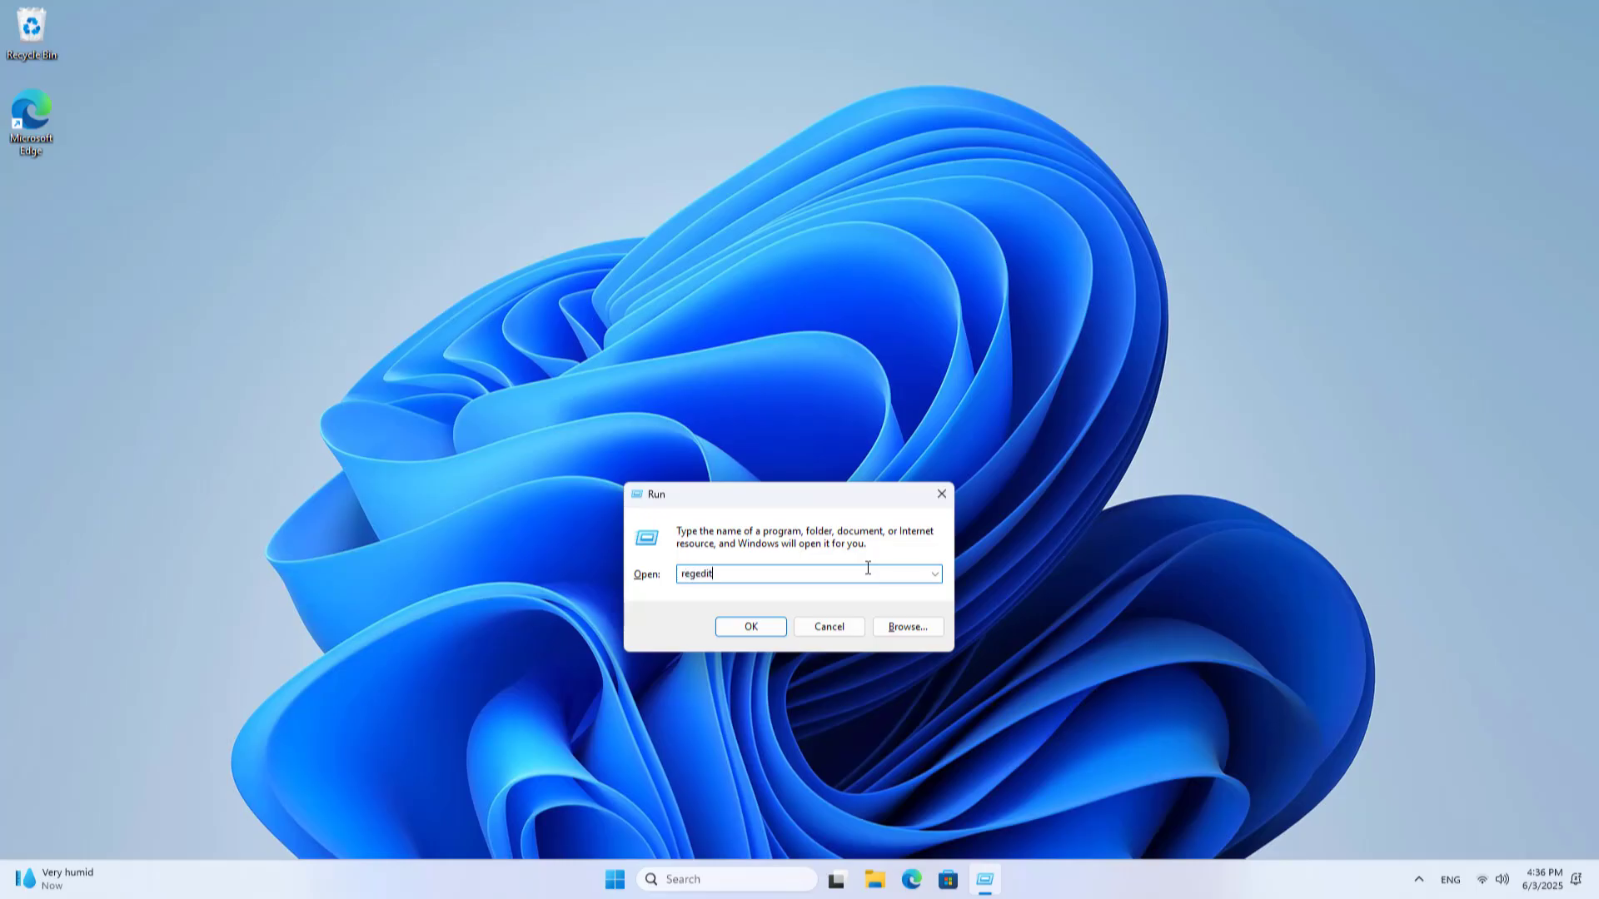
double_click(734, 578)
click(762, 629)
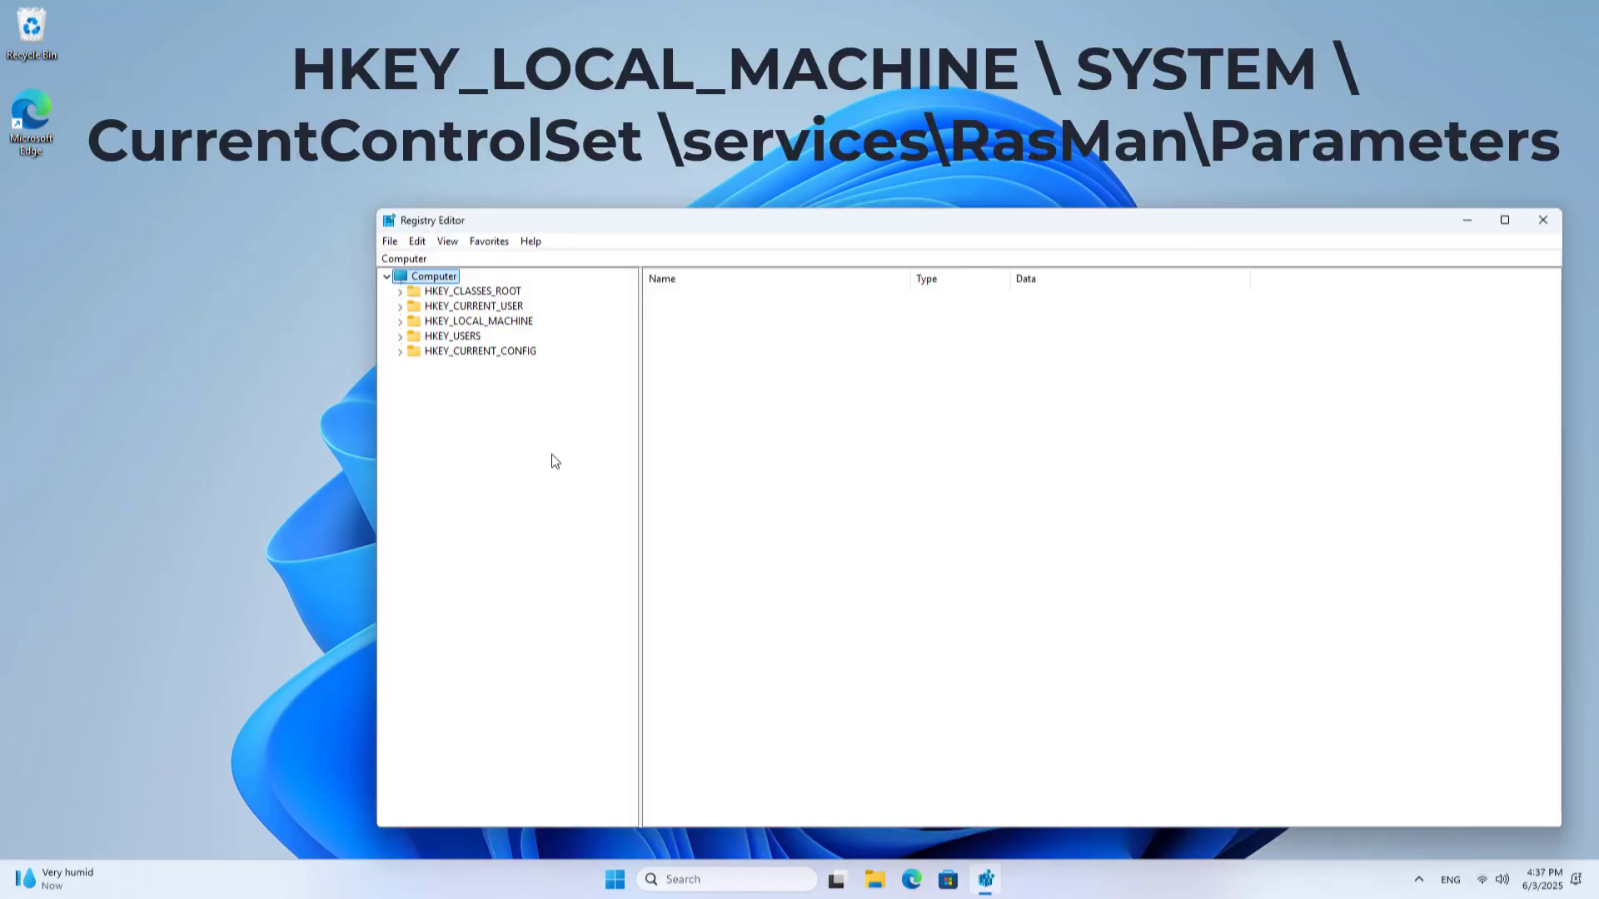
Expand HKEY_LOCAL_MACHINE\SYSTEM\CurrentControlSet\Services in the key tree
click(522, 322)
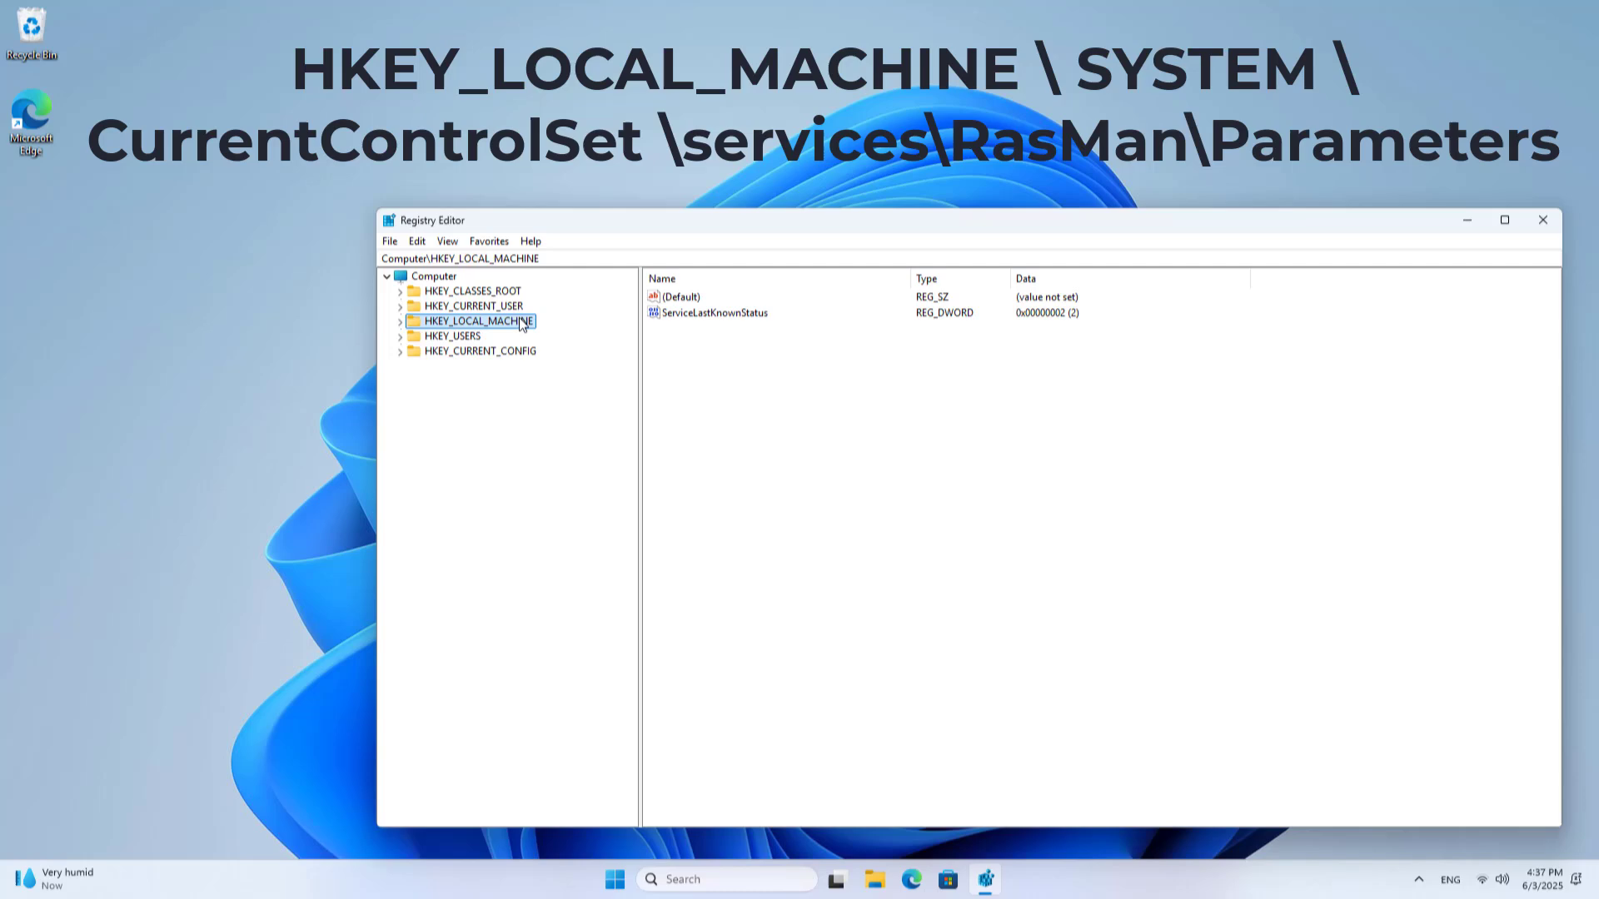
click(400, 322)
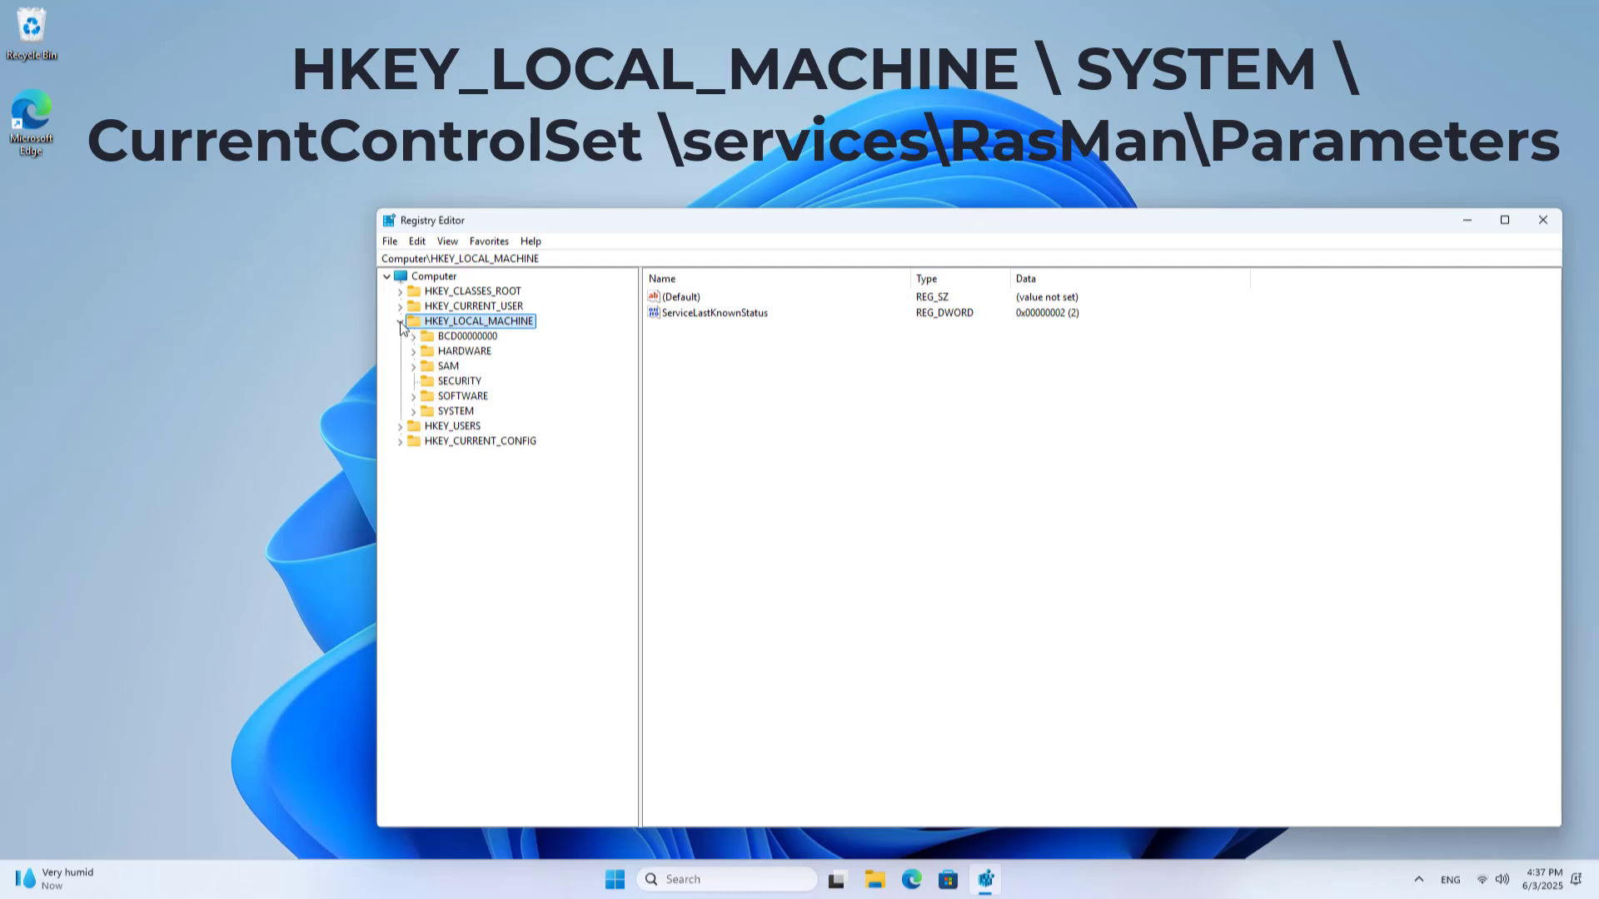
click(435, 413)
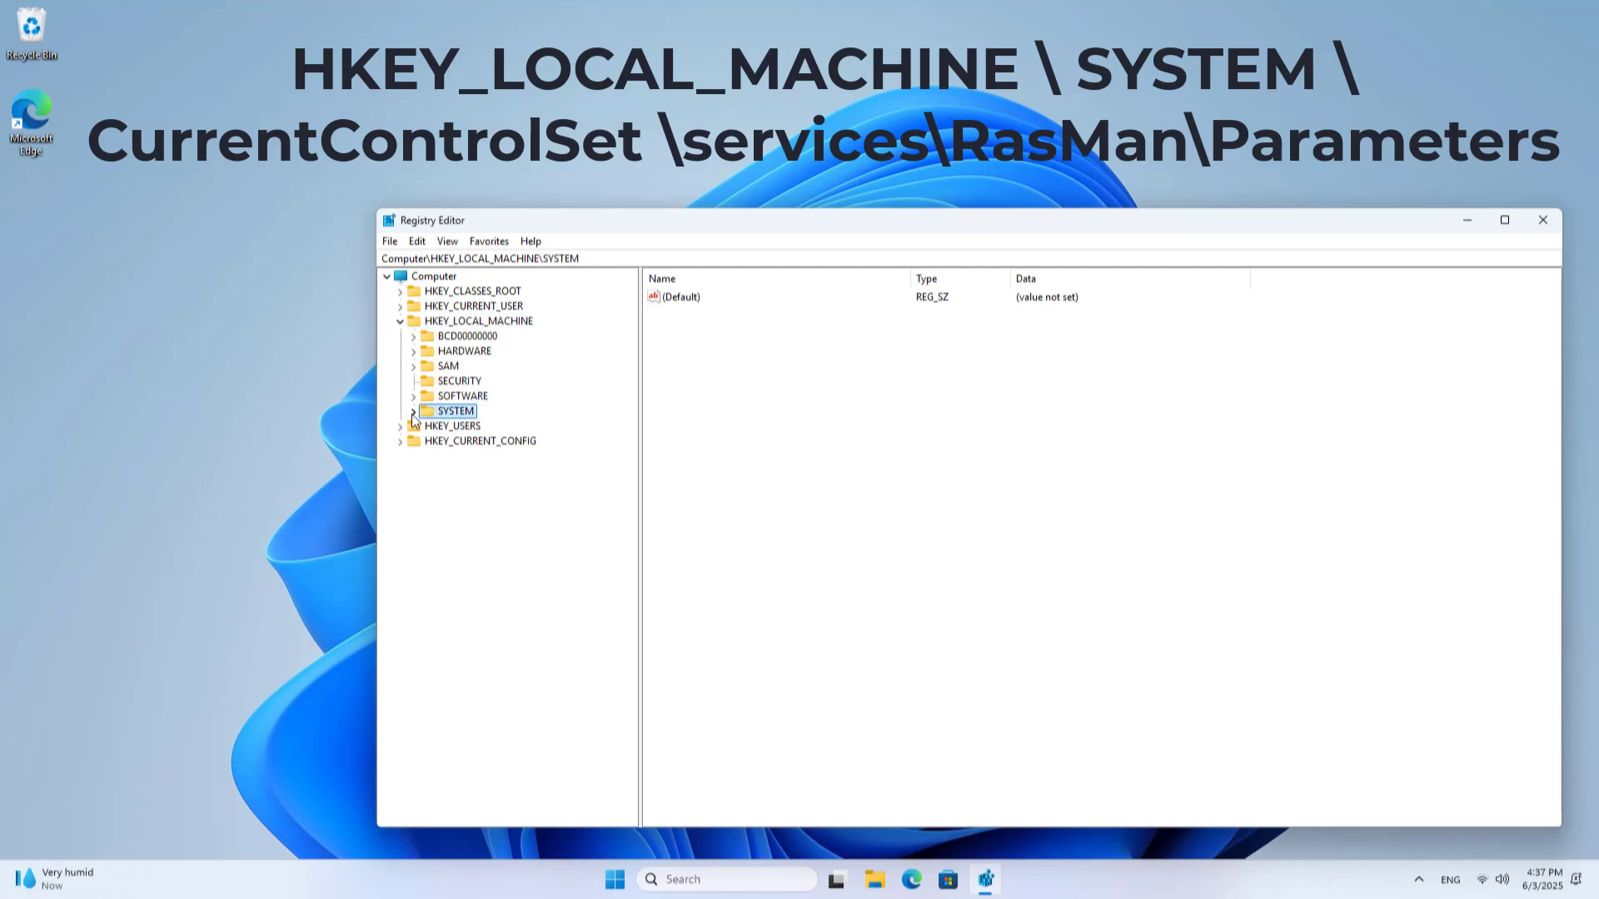
click(413, 412)
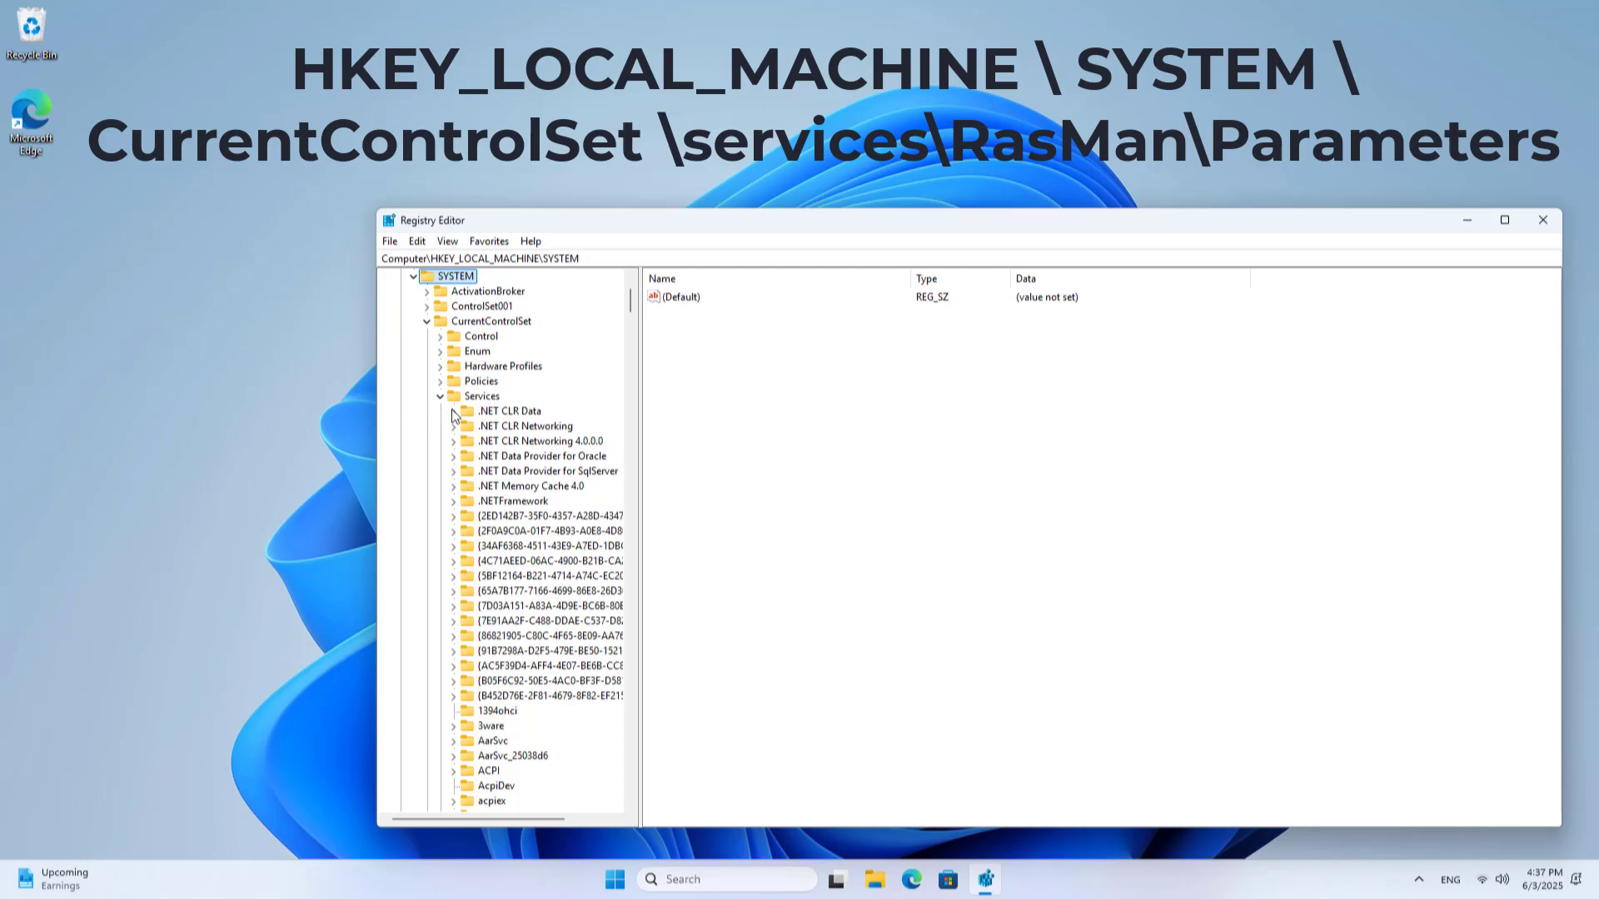
click(440, 397)
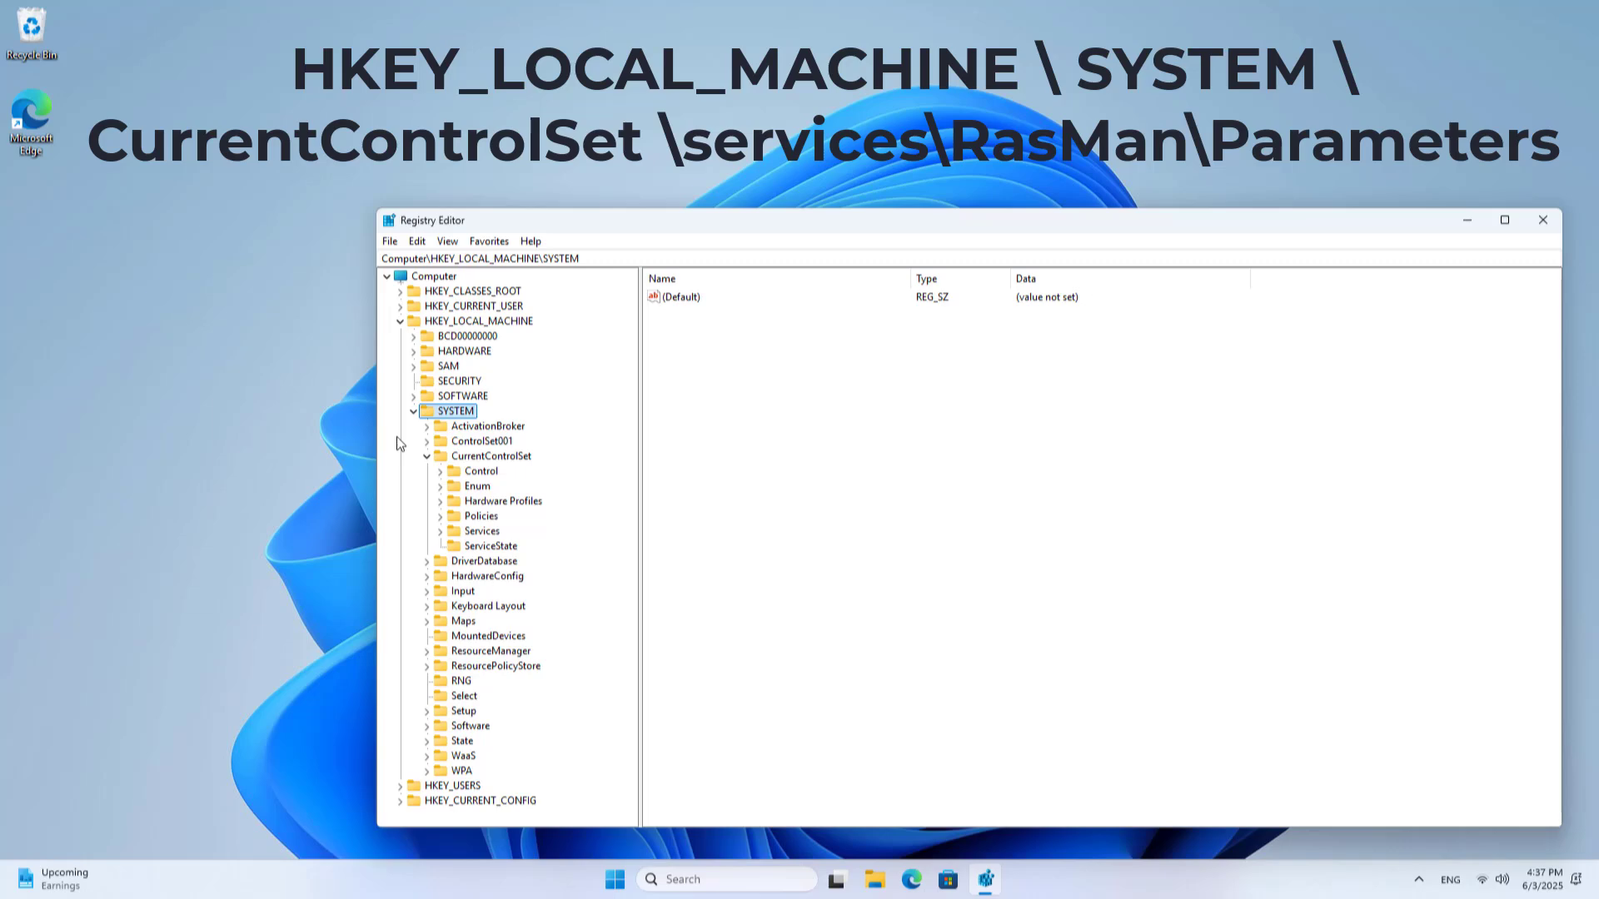
click(487, 458)
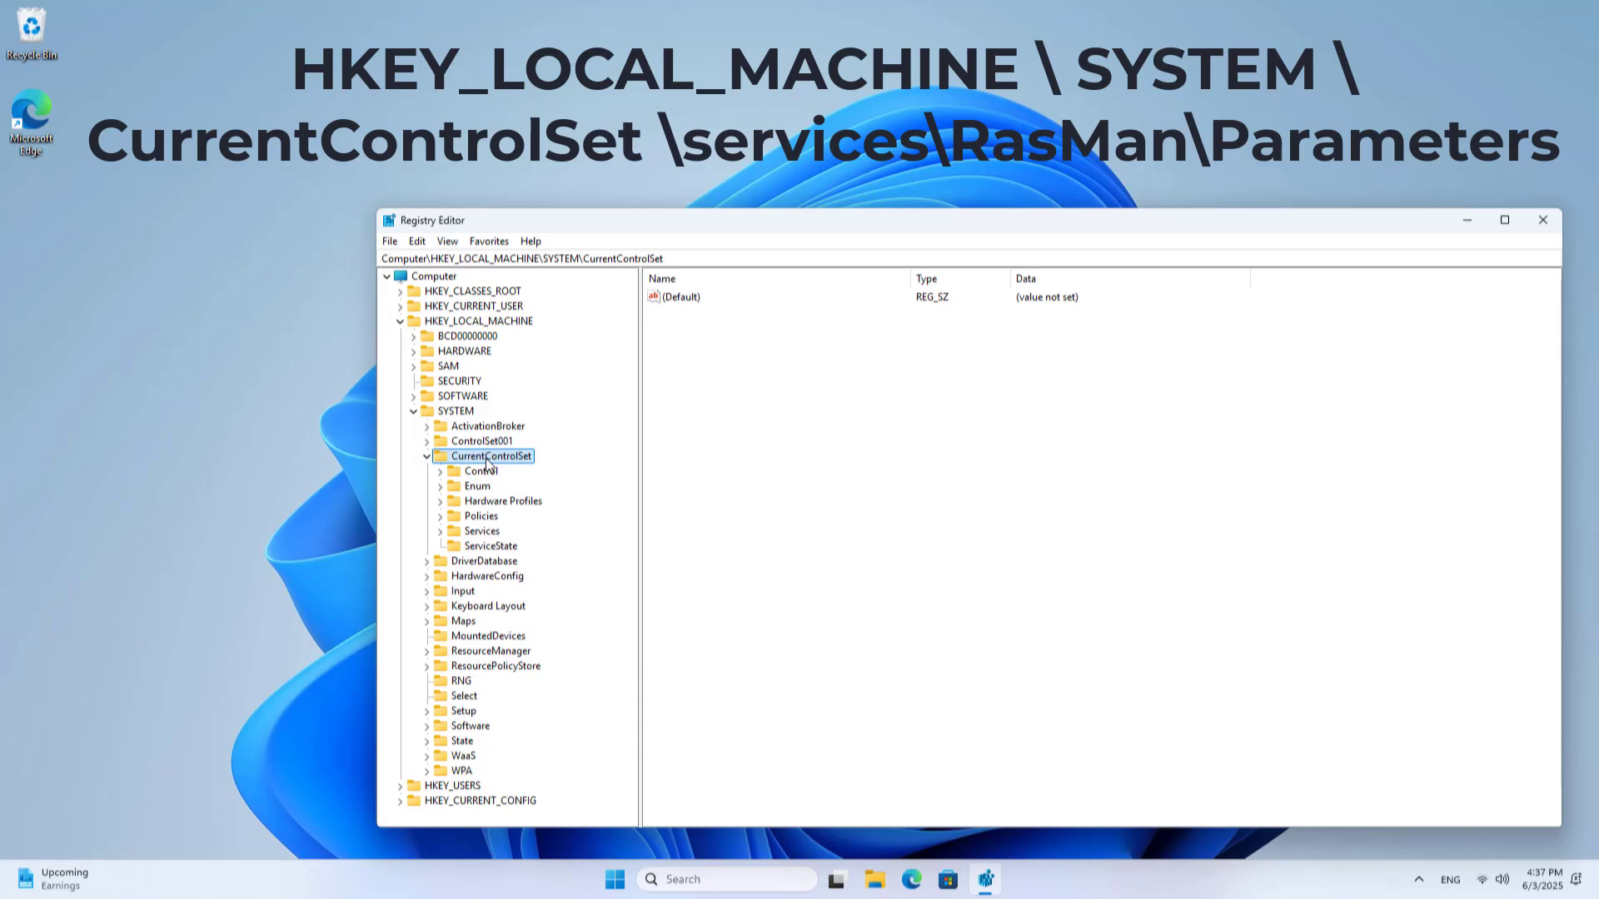
click(497, 535)
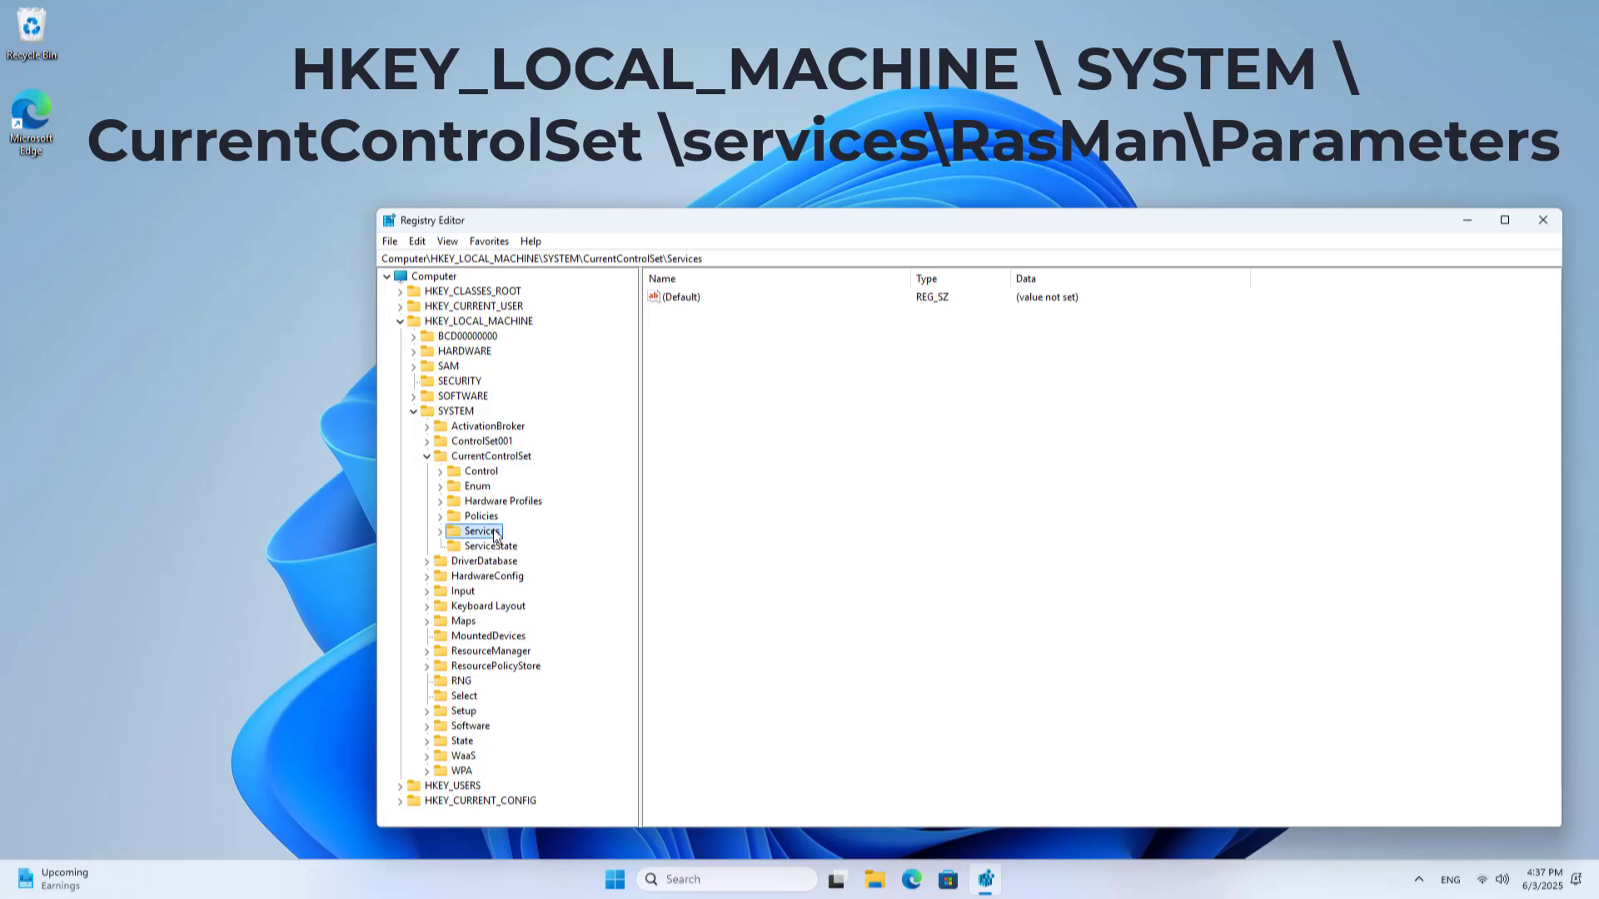
click(442, 534)
Open RasMan\Parameters and select its full key path in the address bar
key(r)
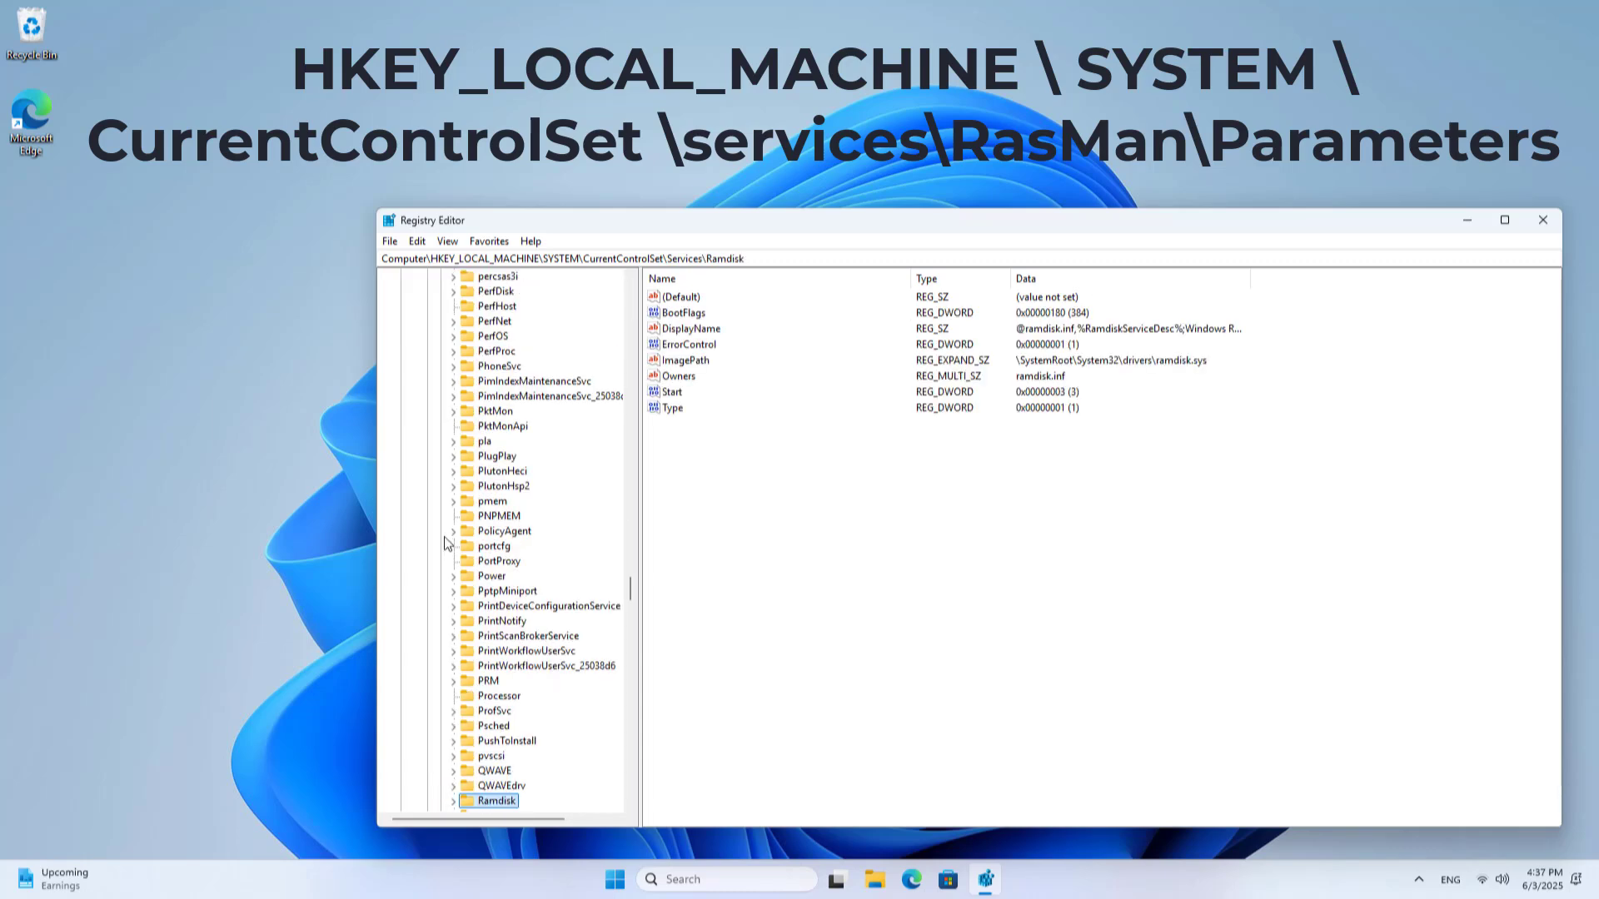
scroll(479, 542, down, 6)
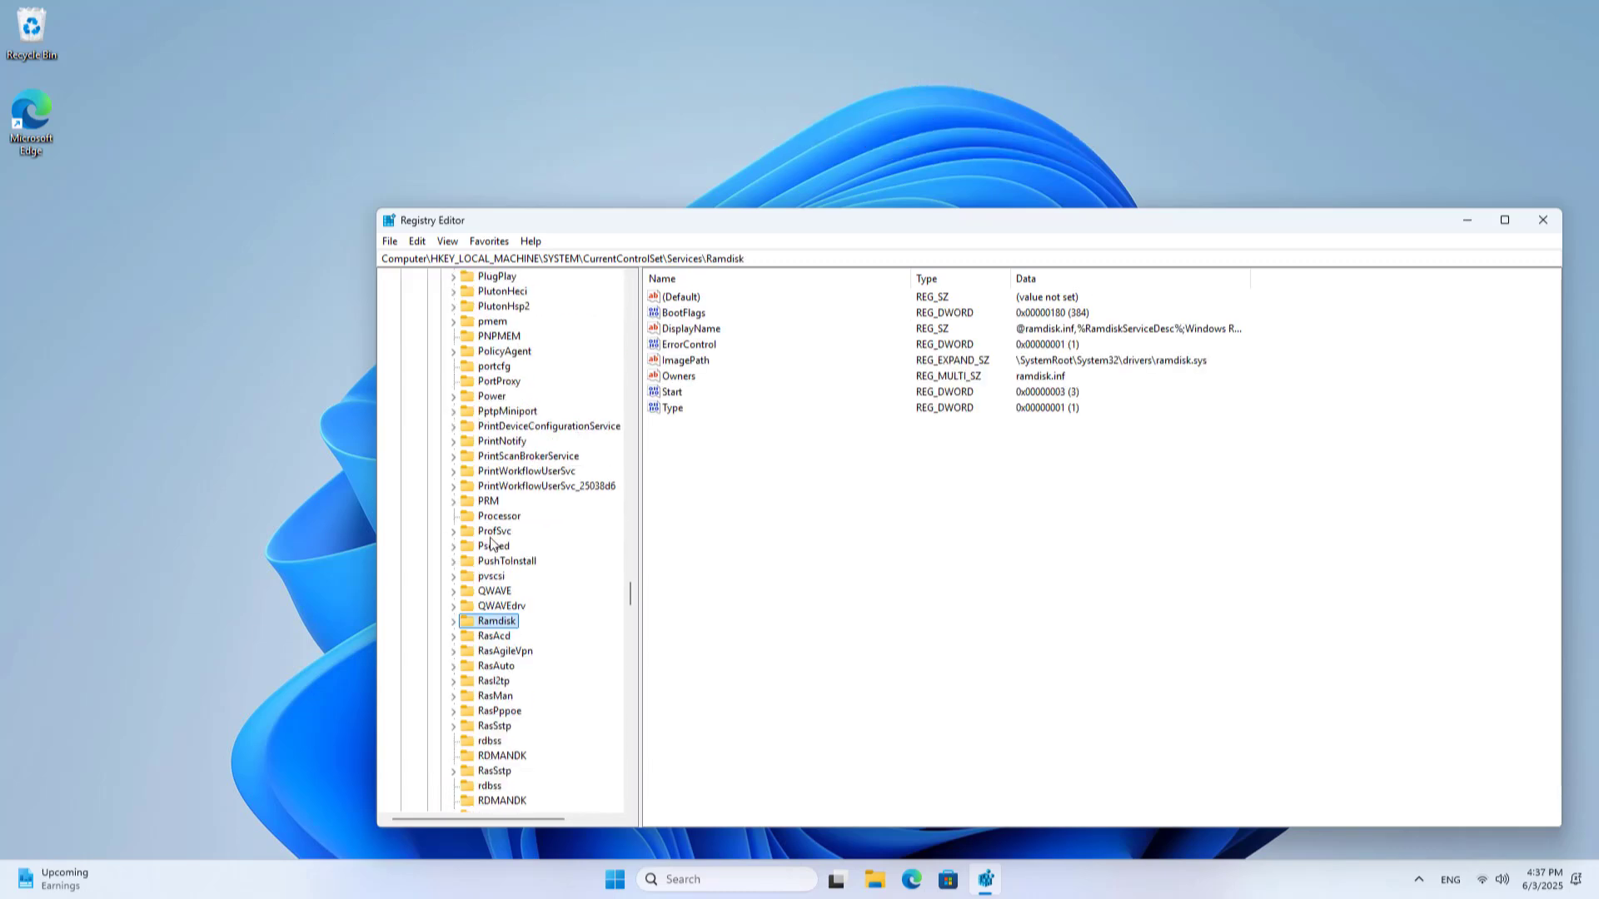
click(500, 606)
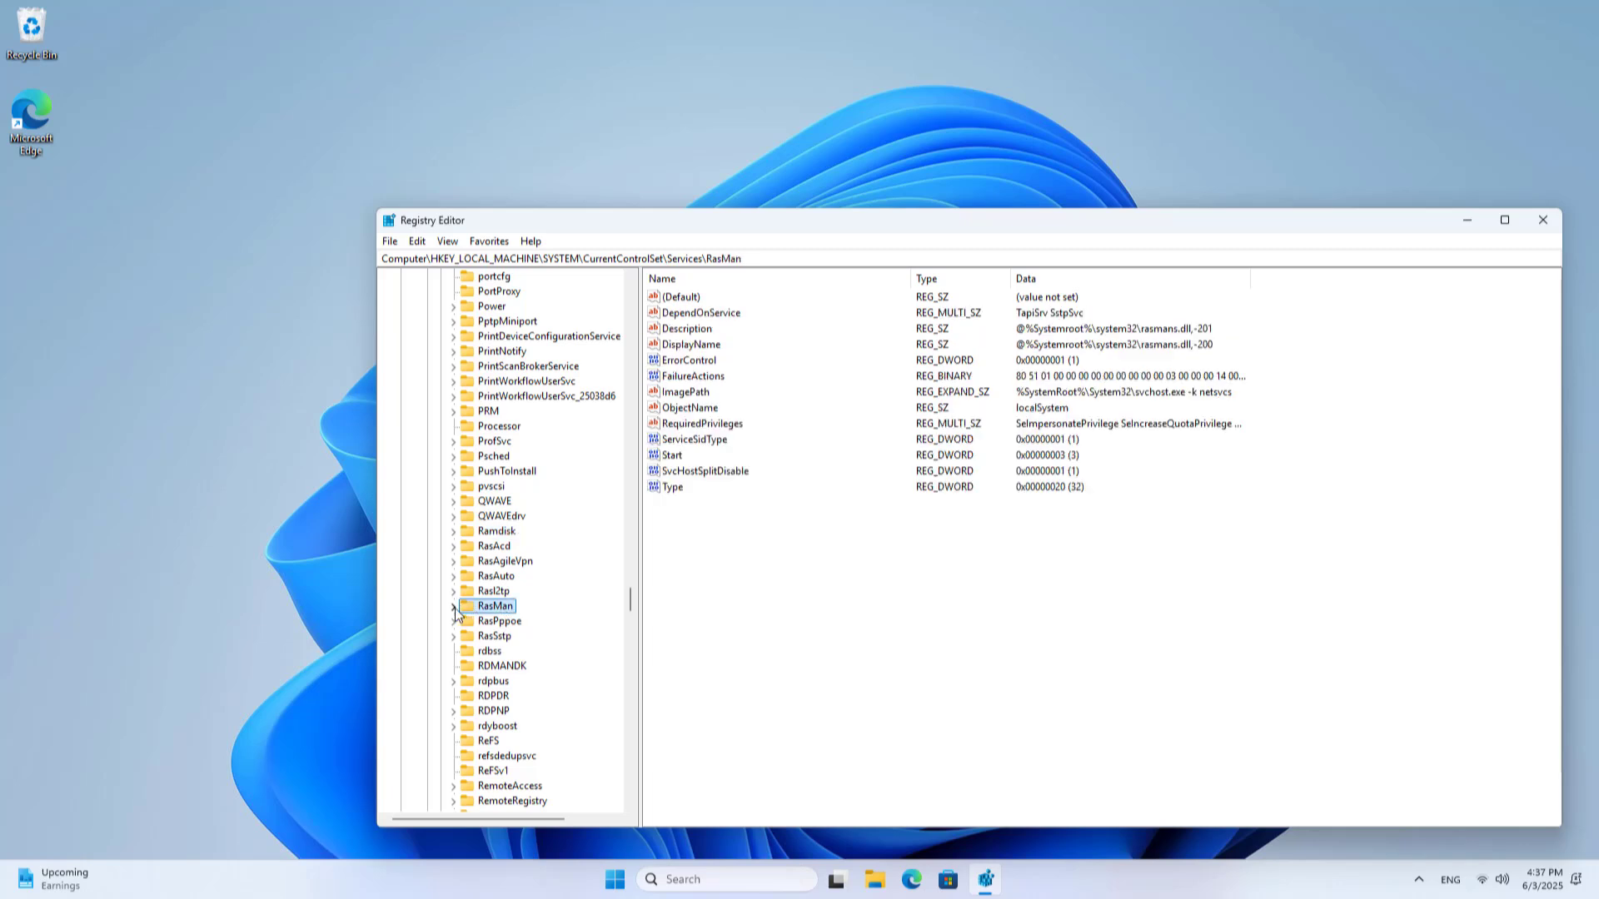
click(454, 607)
click(499, 636)
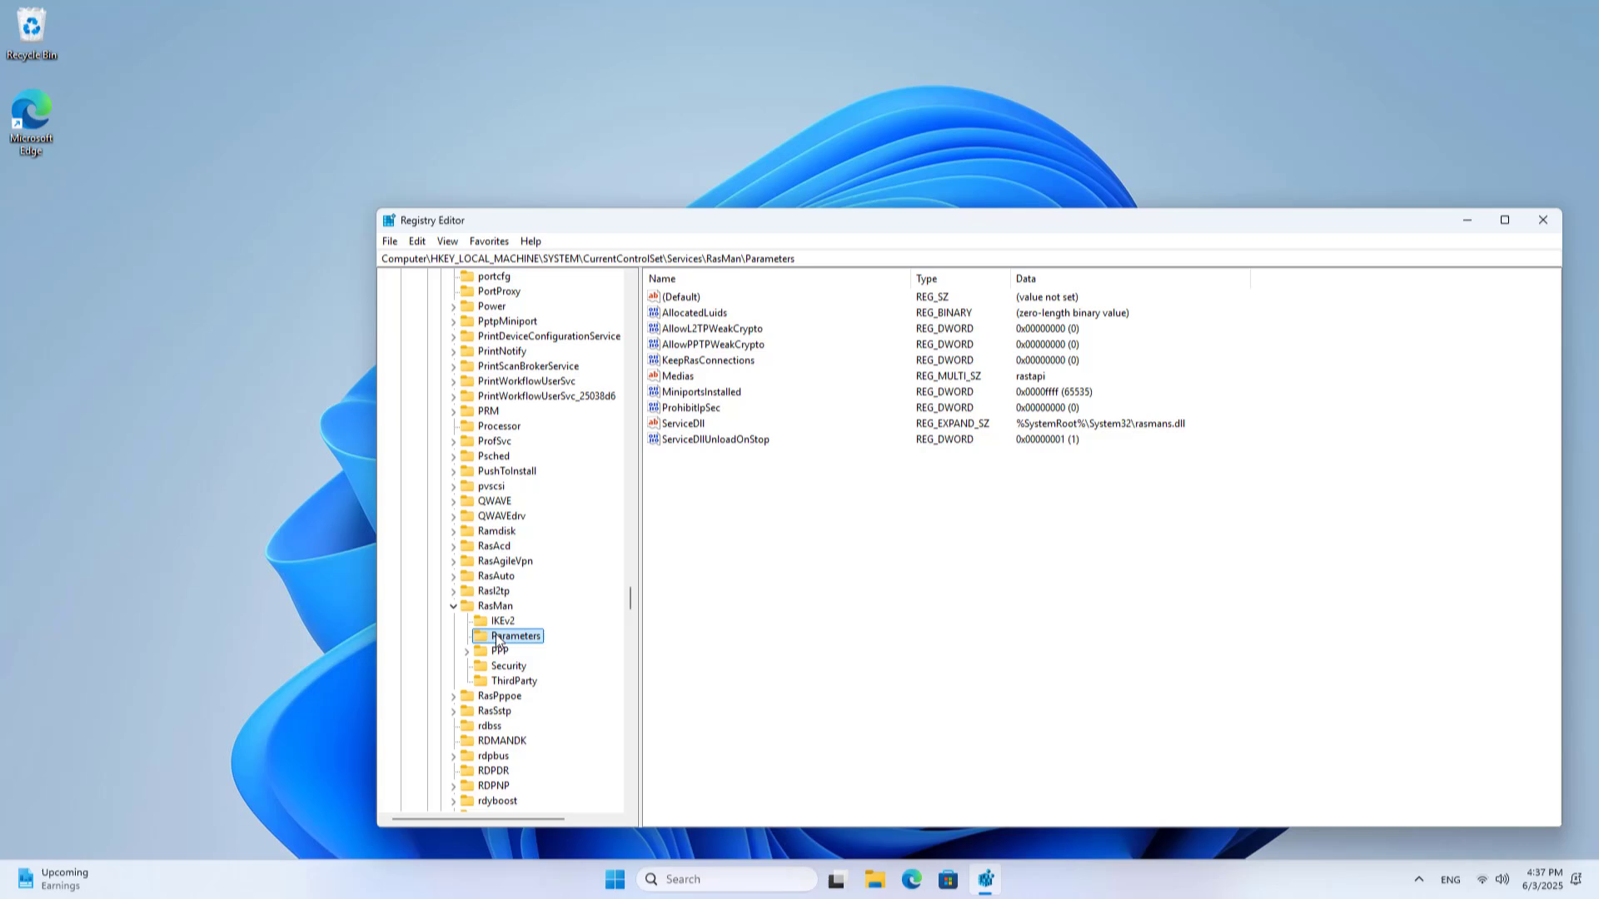
drag(807, 262, 384, 263)
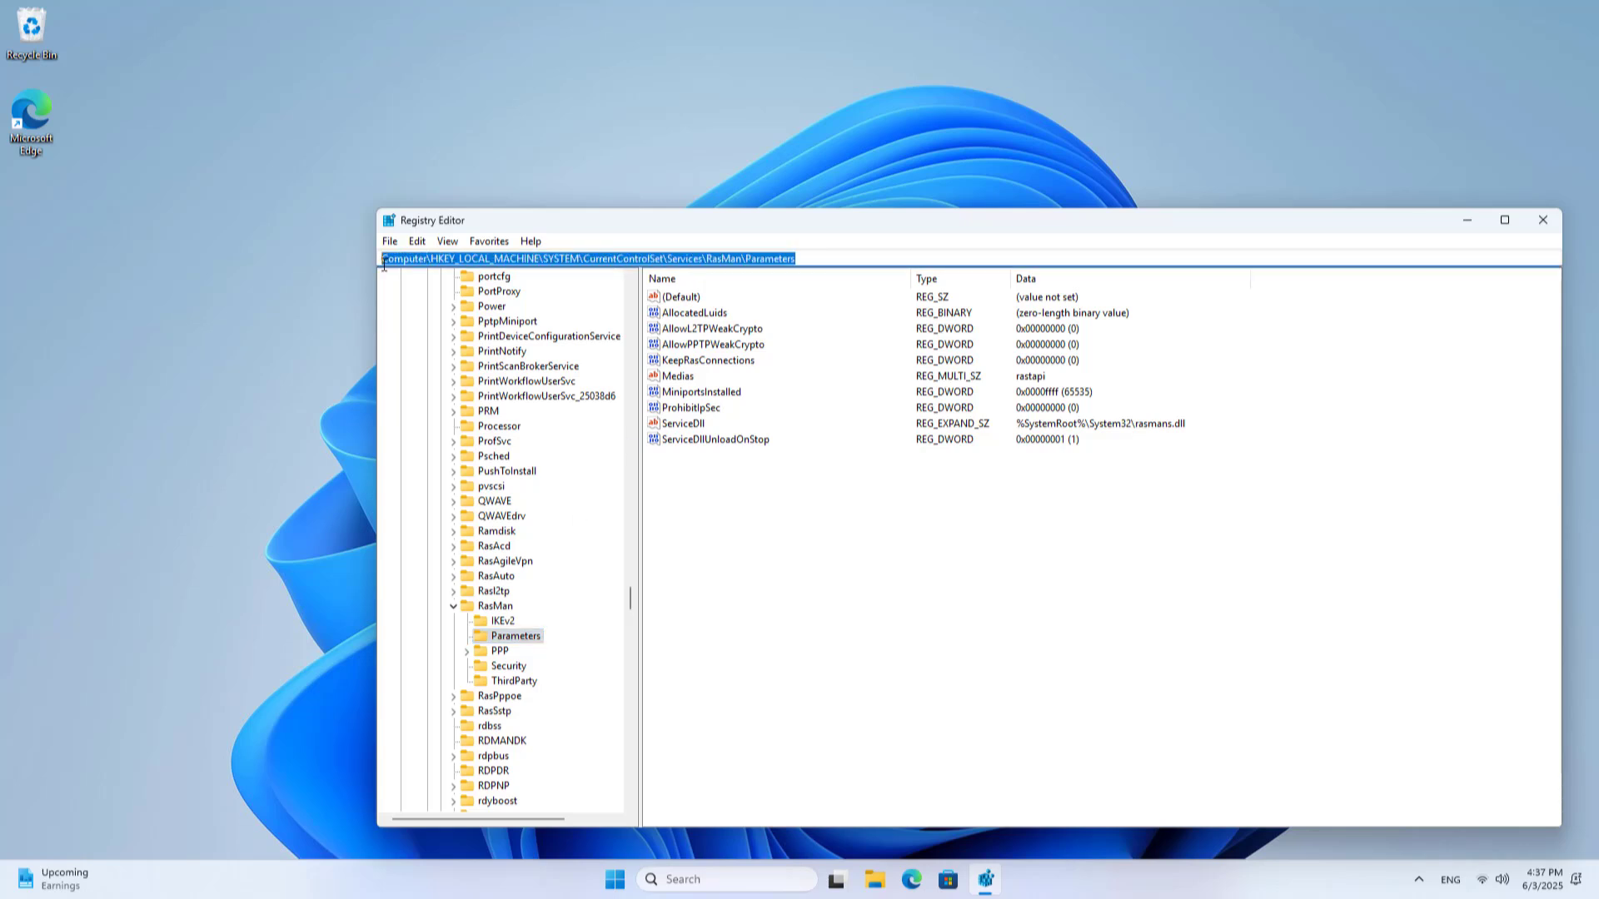
Create a new DWORD (32-bit) value named DisableIKENameEkuCheck under Parameters
click(713, 538)
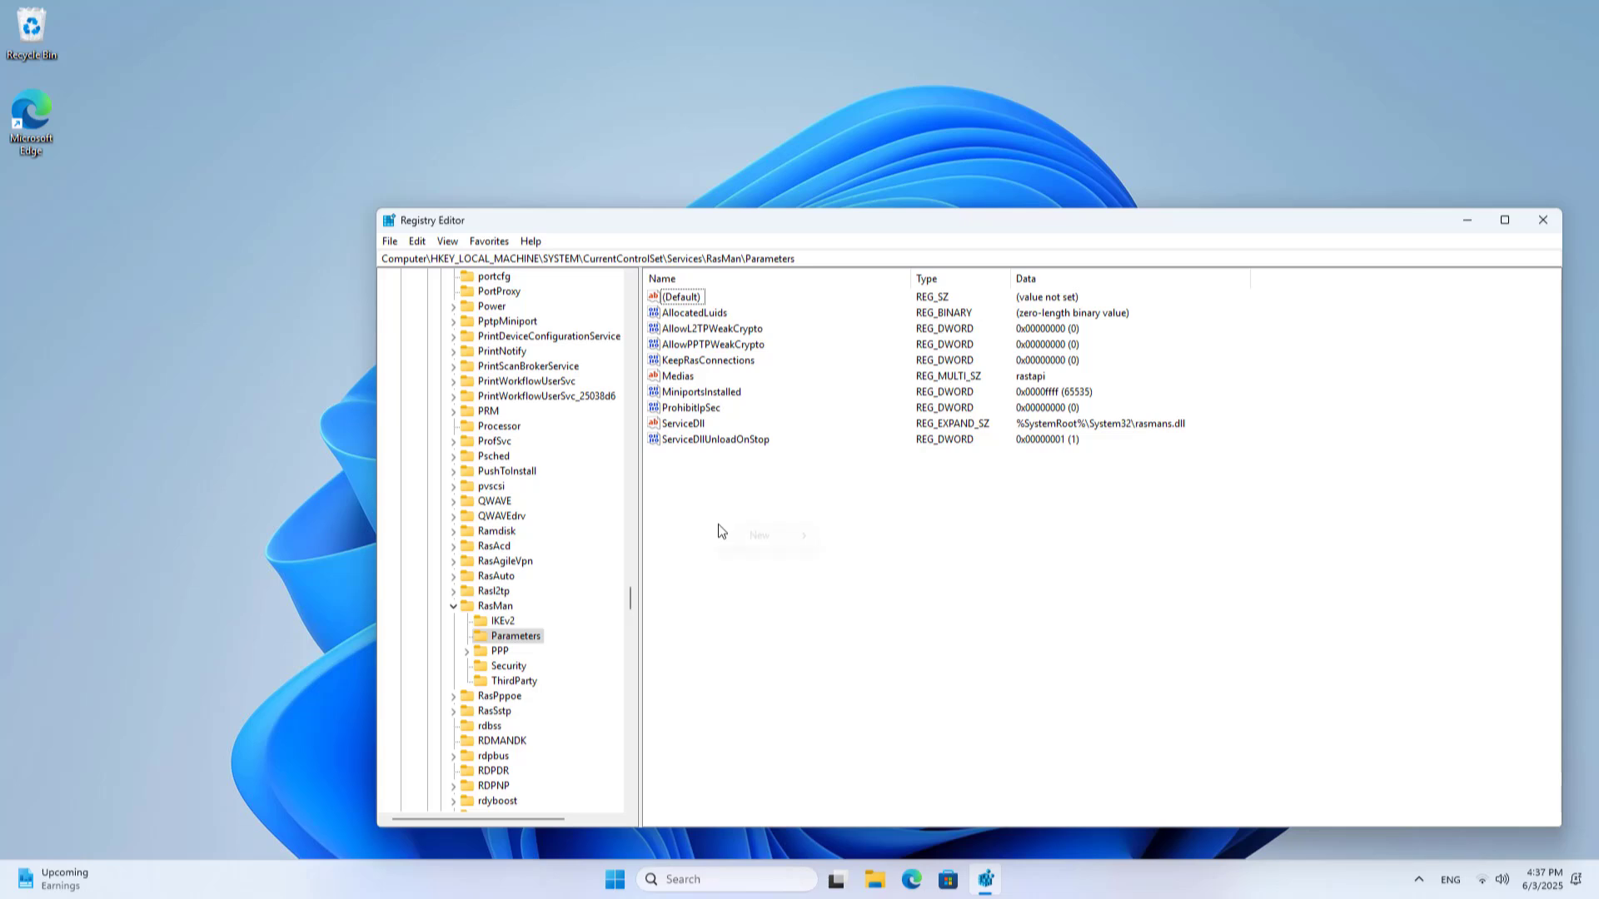
right_click(718, 527)
mouse_move(758, 535)
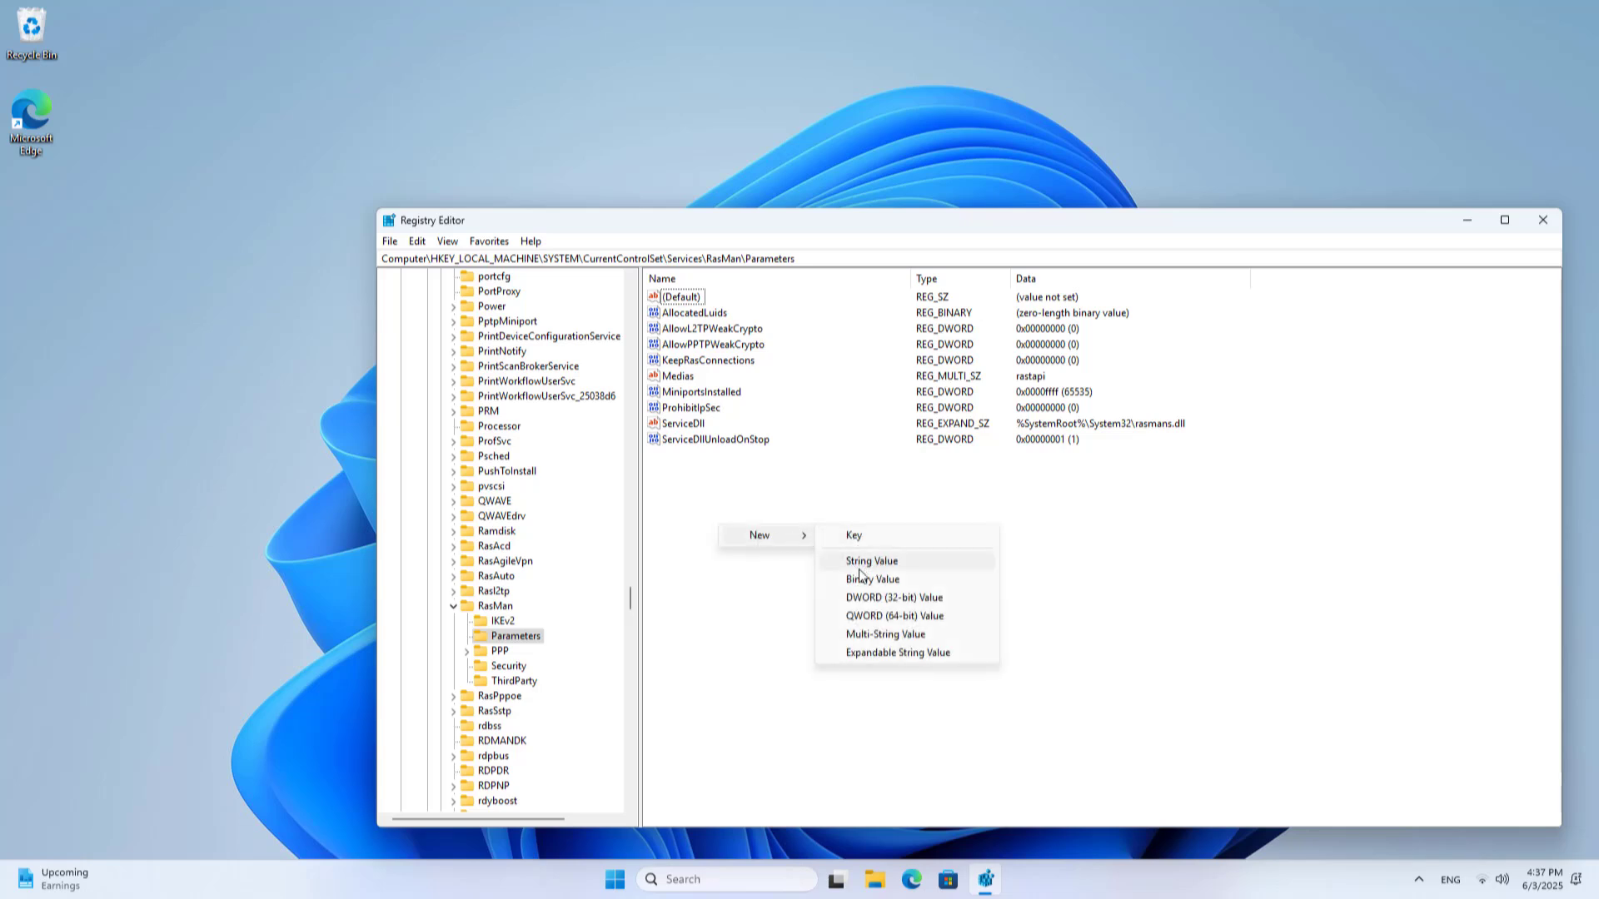
click(956, 603)
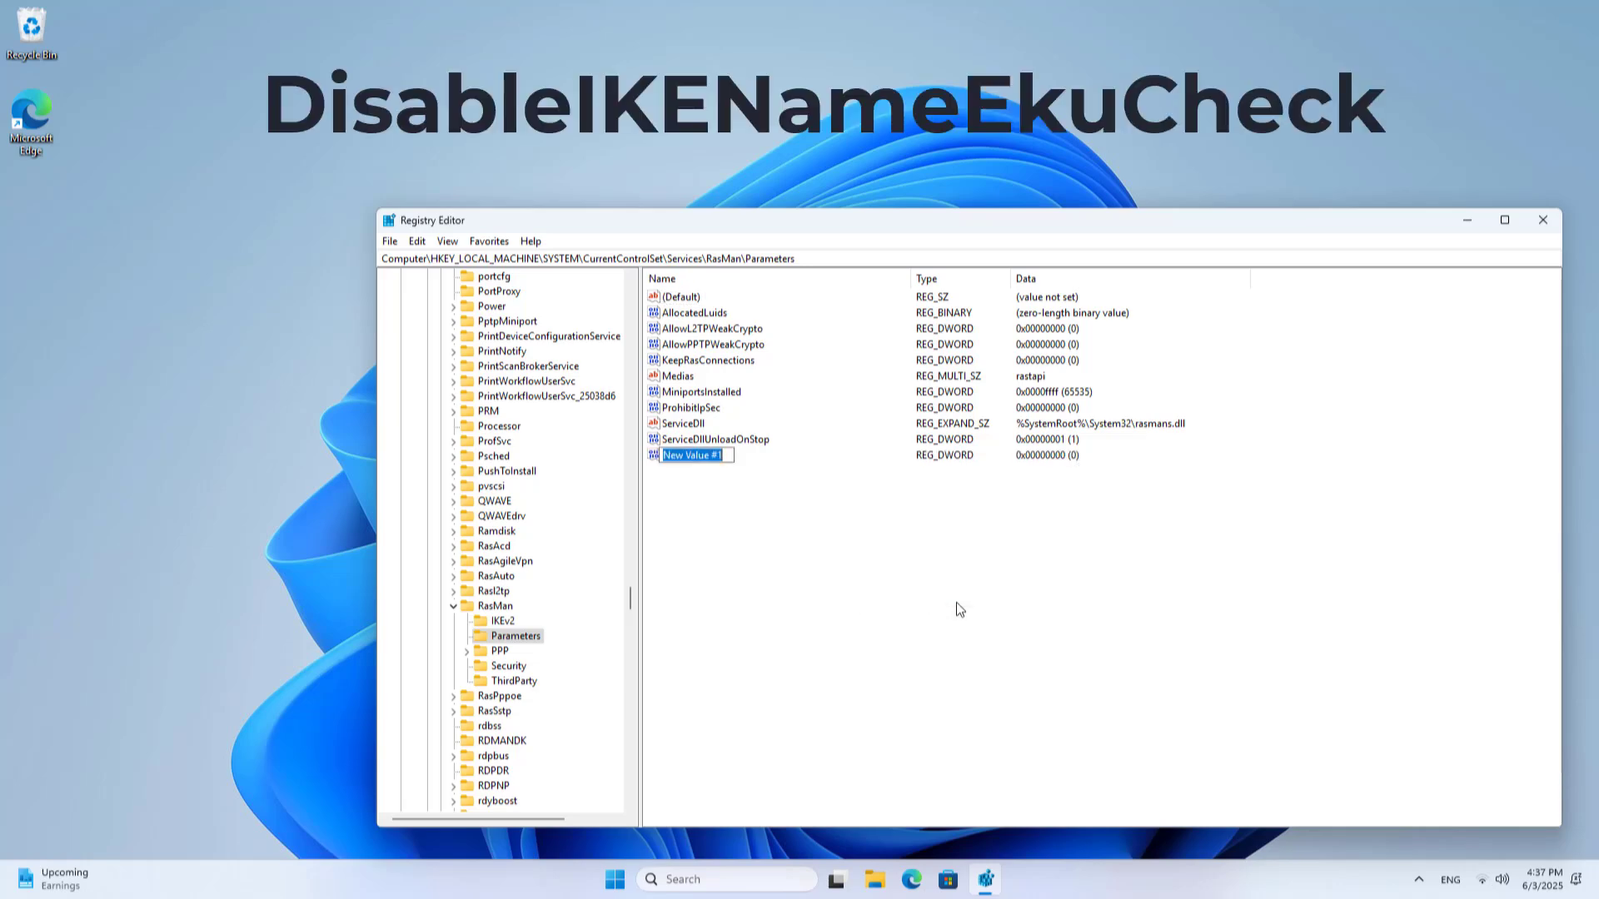
text(DisableIKEName)
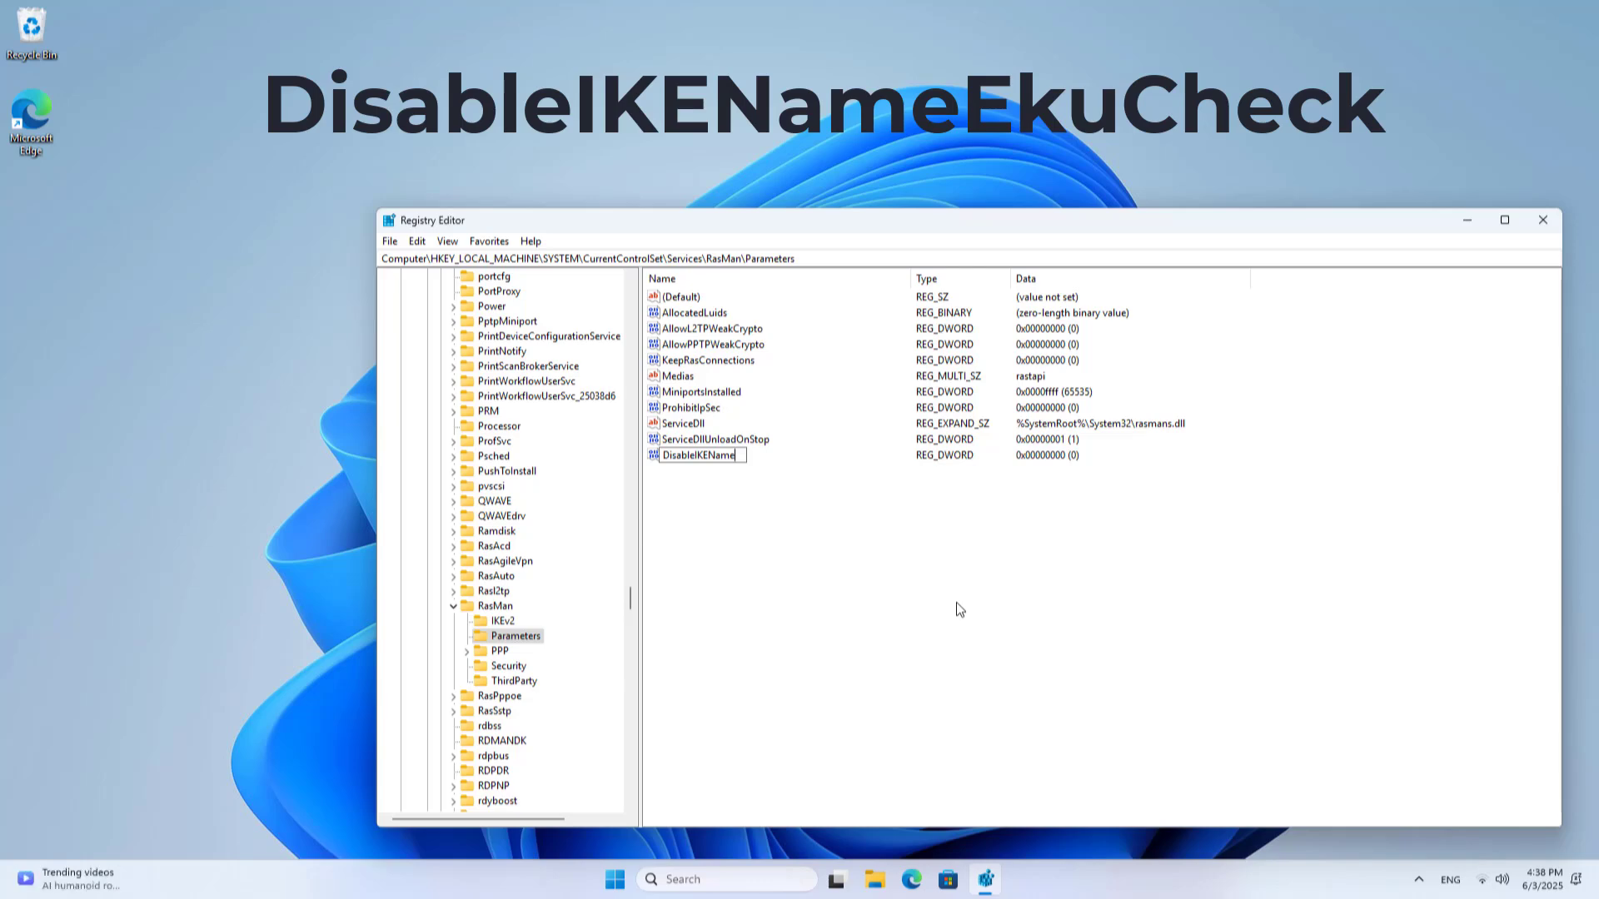
text(EkuCheck)
key(Return)
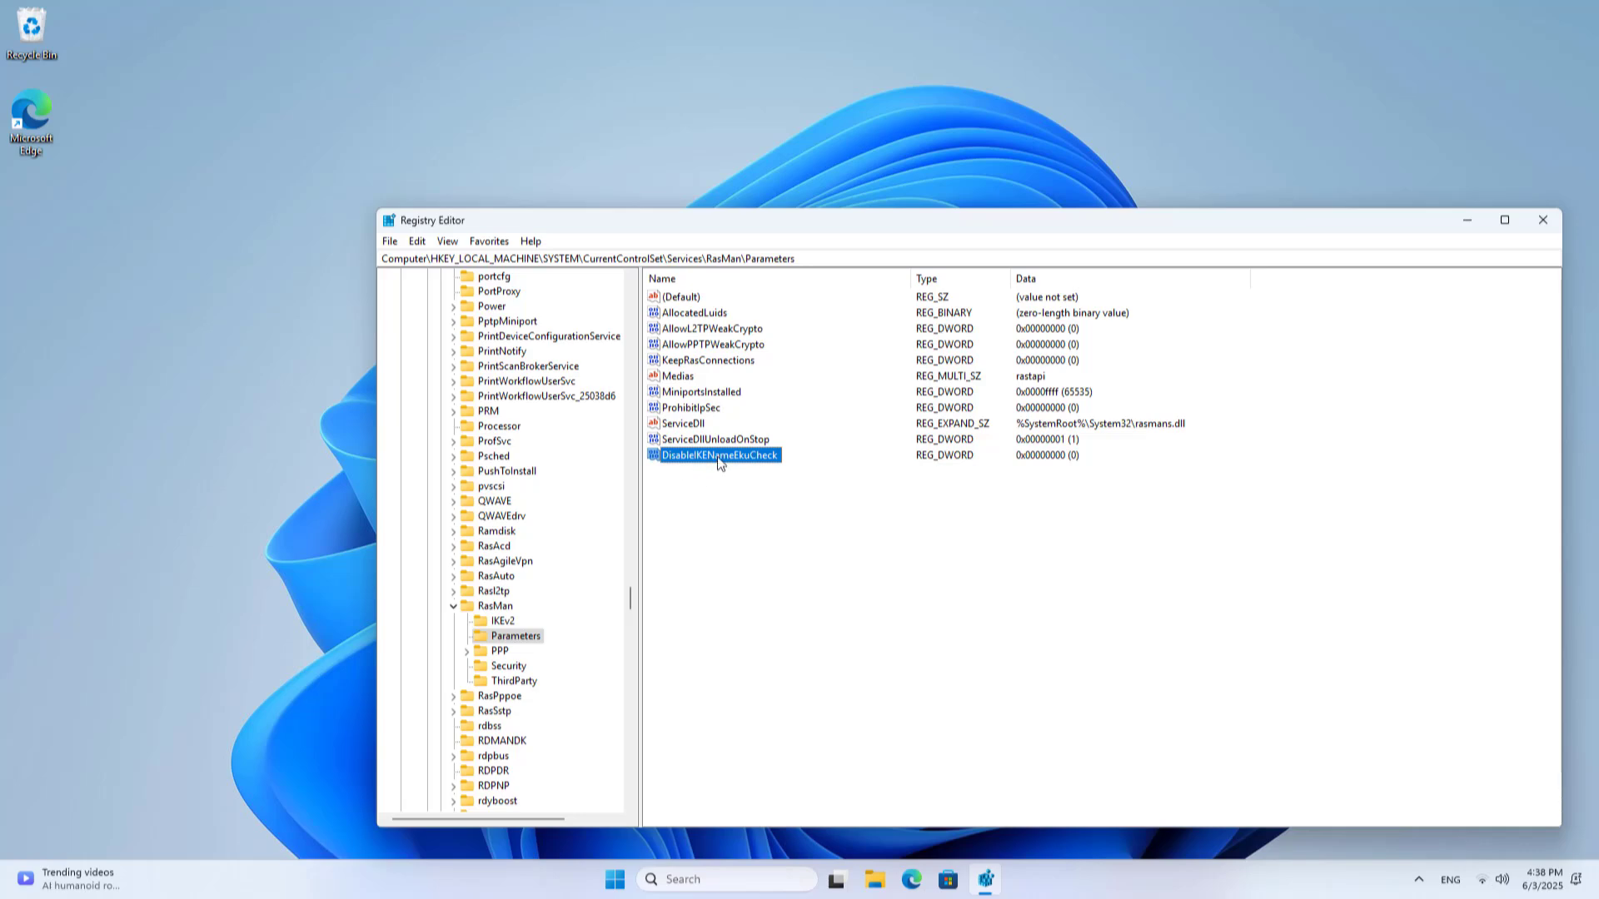
Change DisableIKENameEkuCheck's value data from 0 to 1
right_click(739, 460)
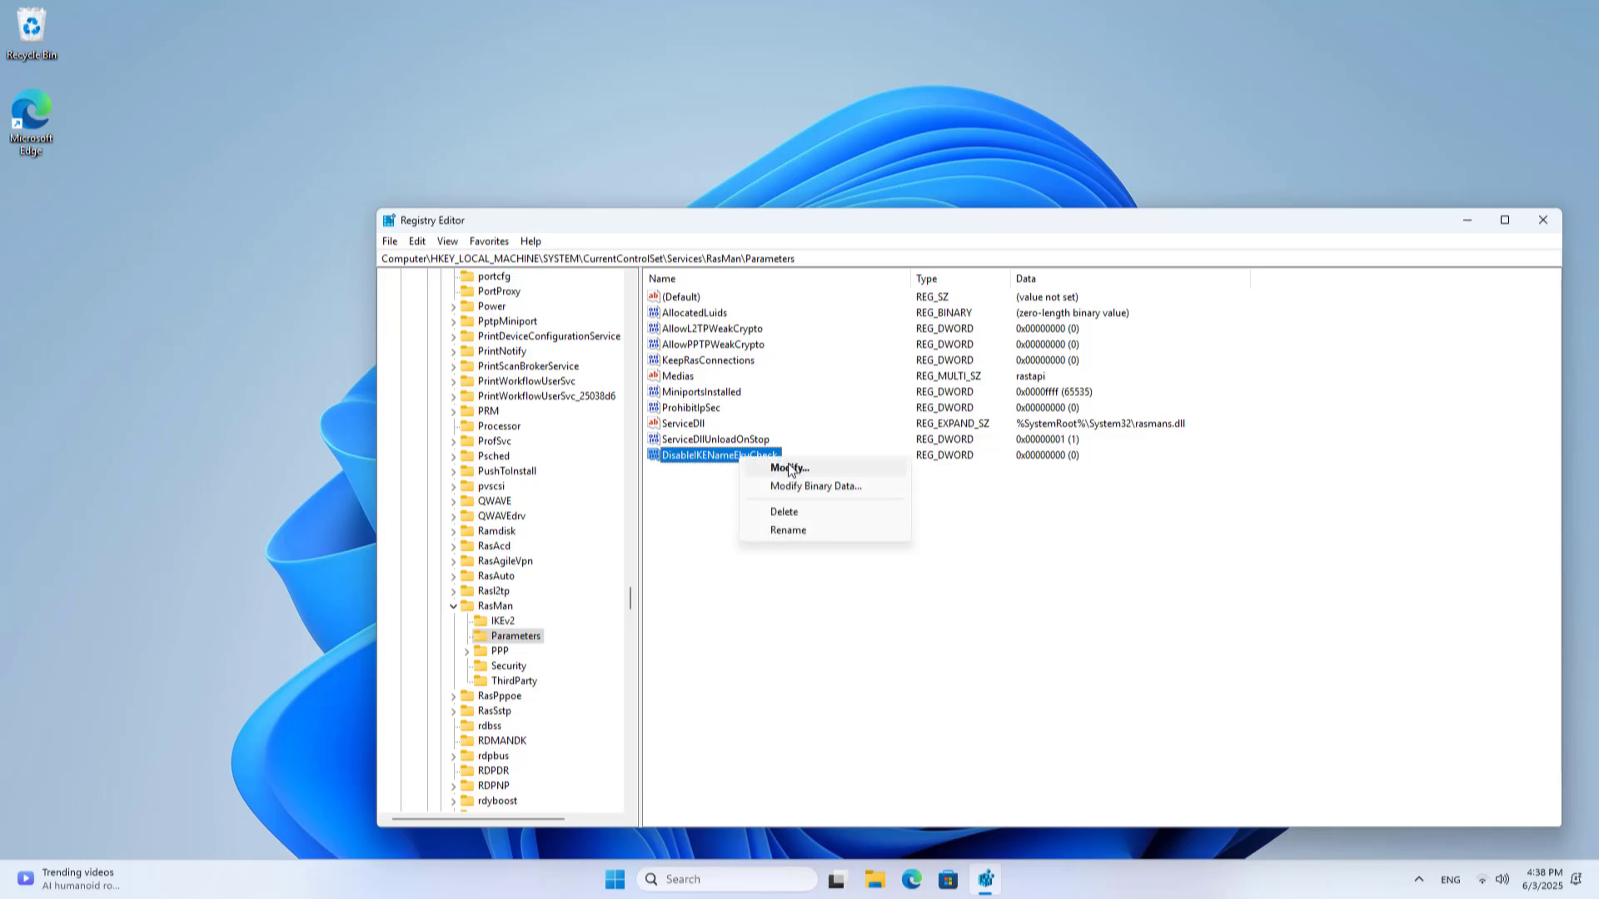
click(788, 463)
drag(618, 308, 913, 505)
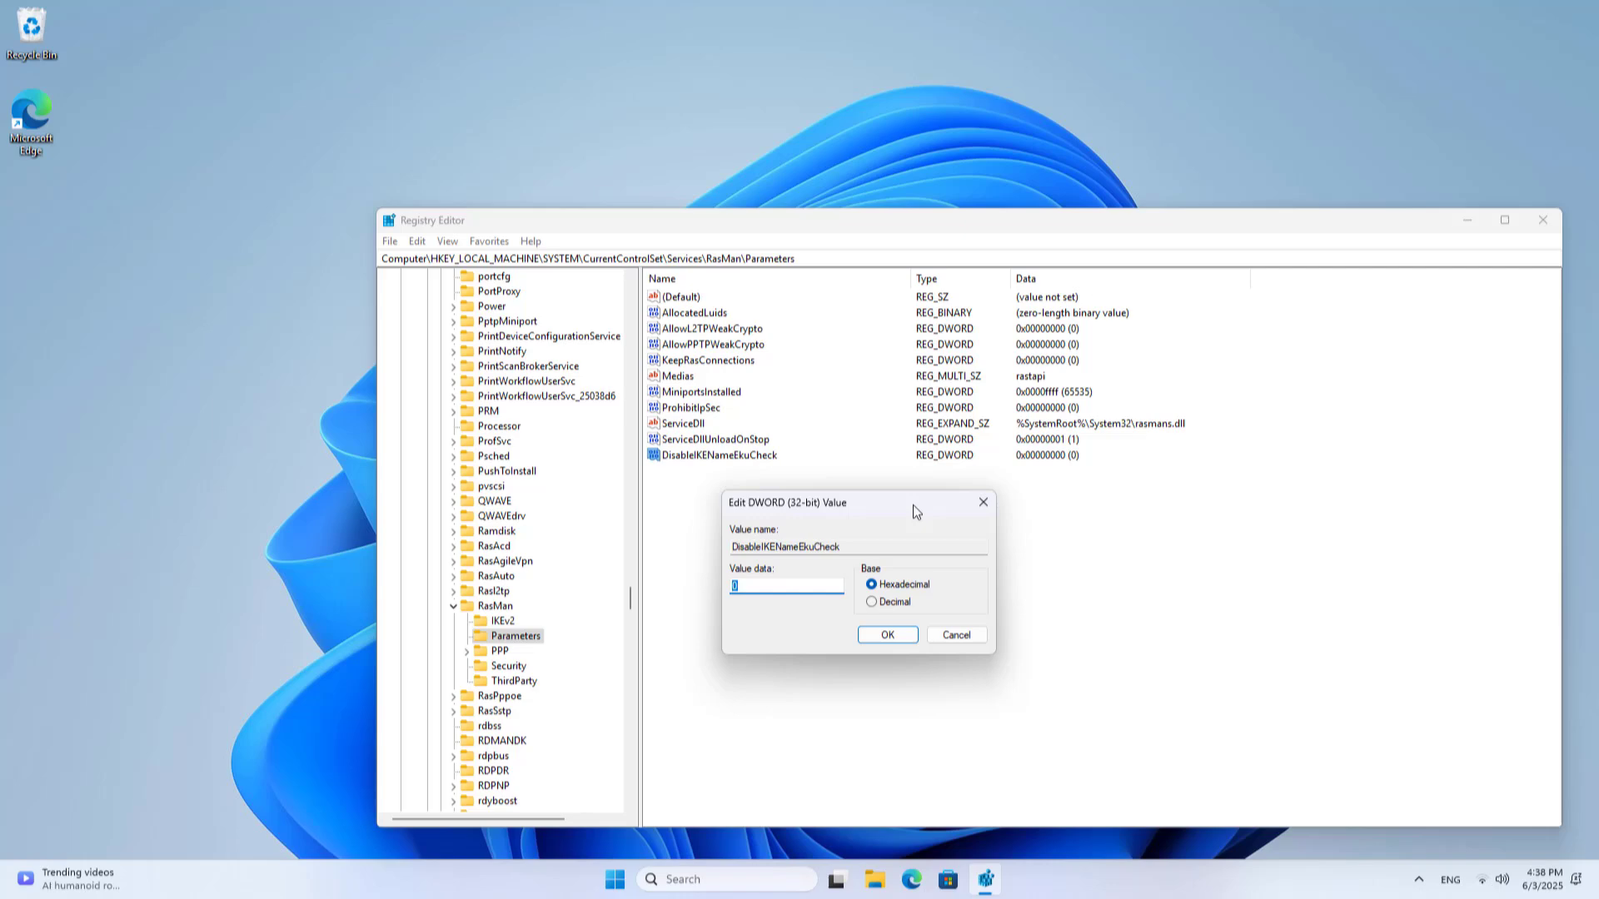
click(802, 585)
double_click(723, 574)
text(1)
click(888, 635)
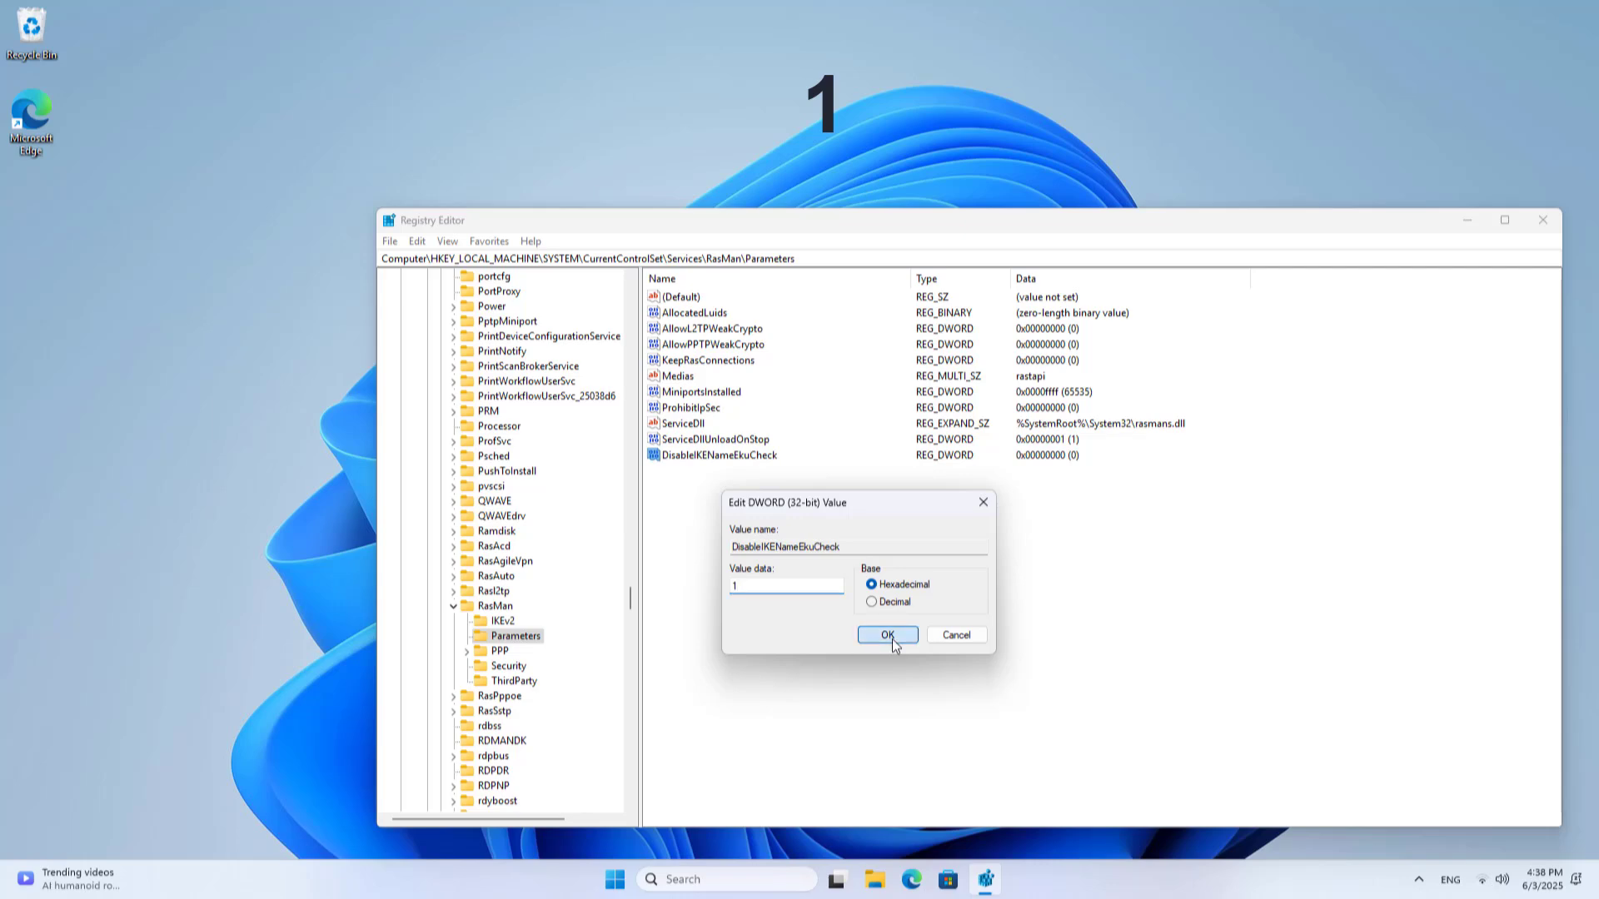
click(1073, 457)
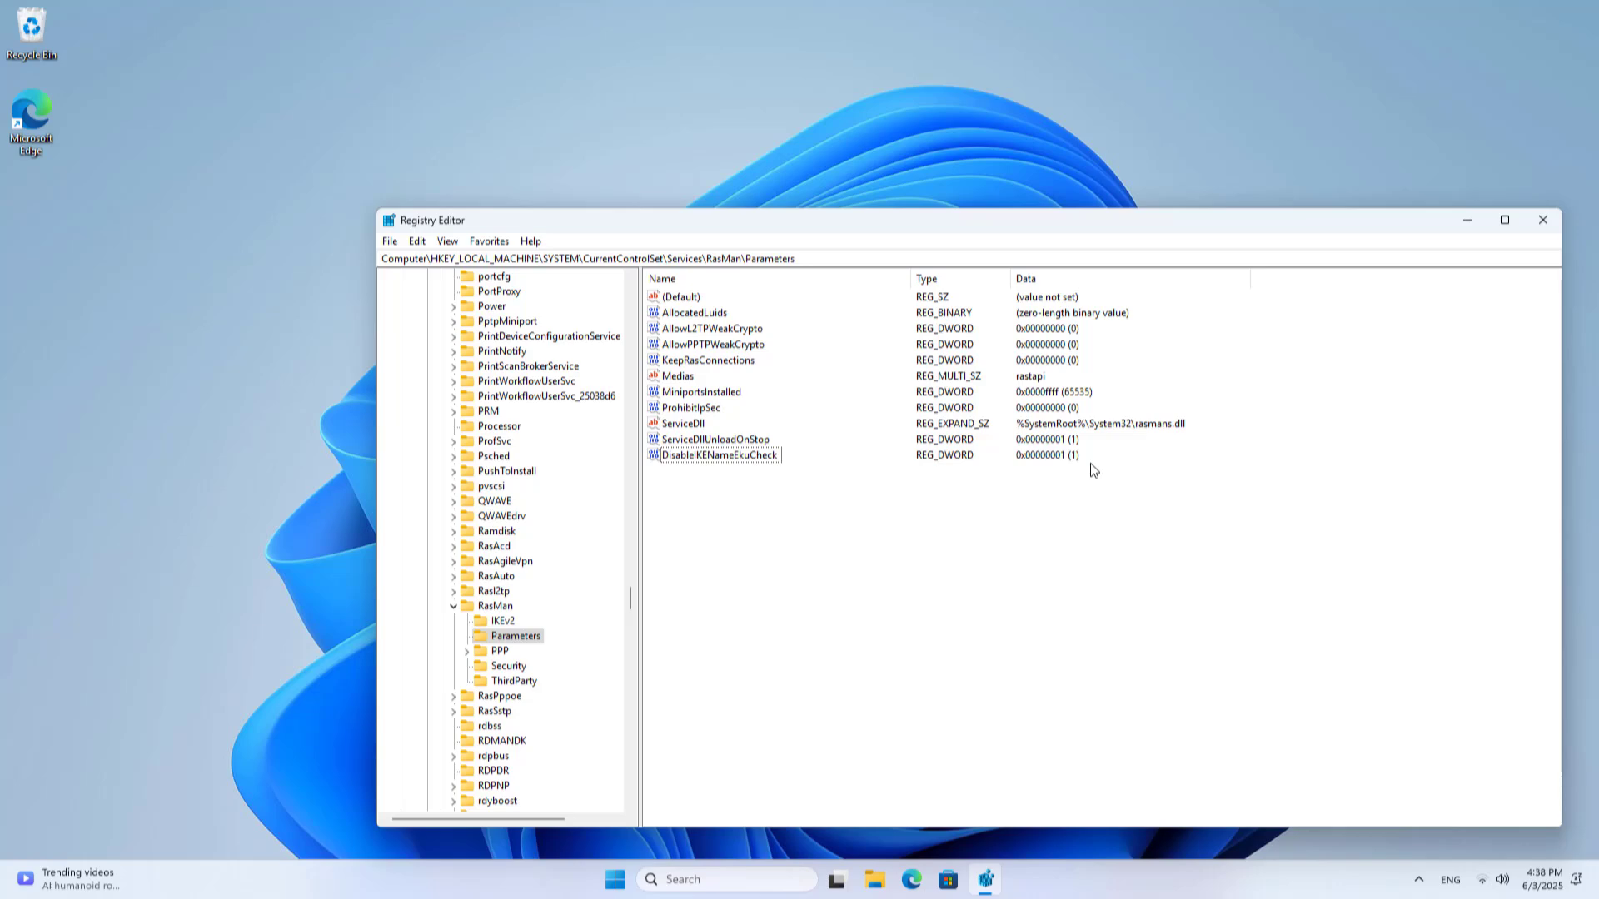
Close Registry Editor and bring up the Start power options to restart Windows
click(1542, 221)
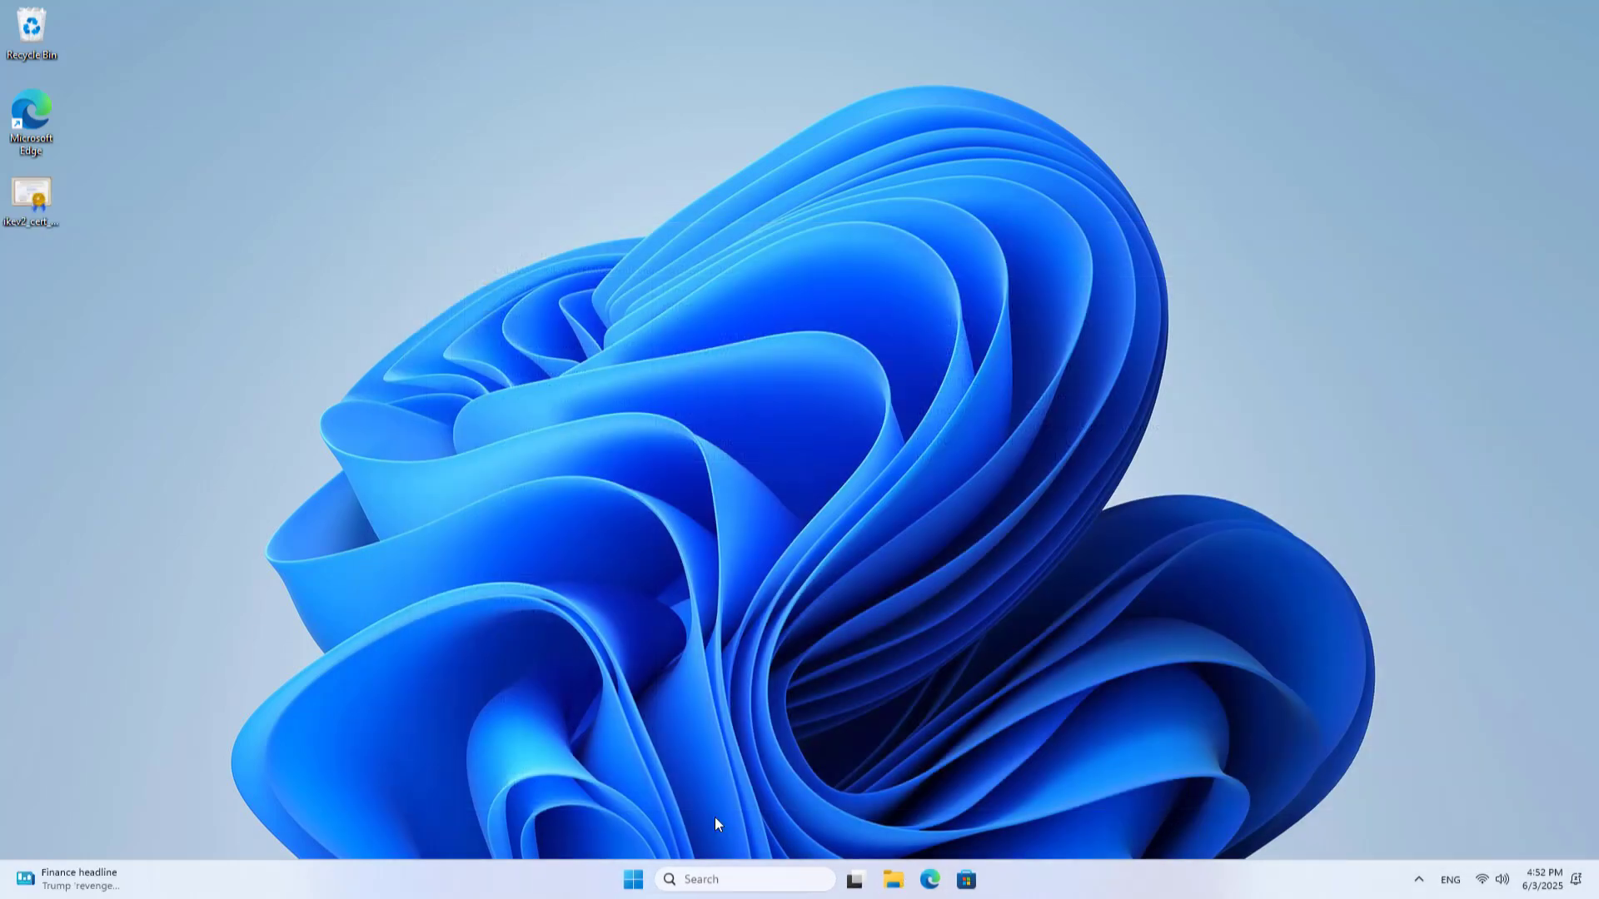
click(654, 881)
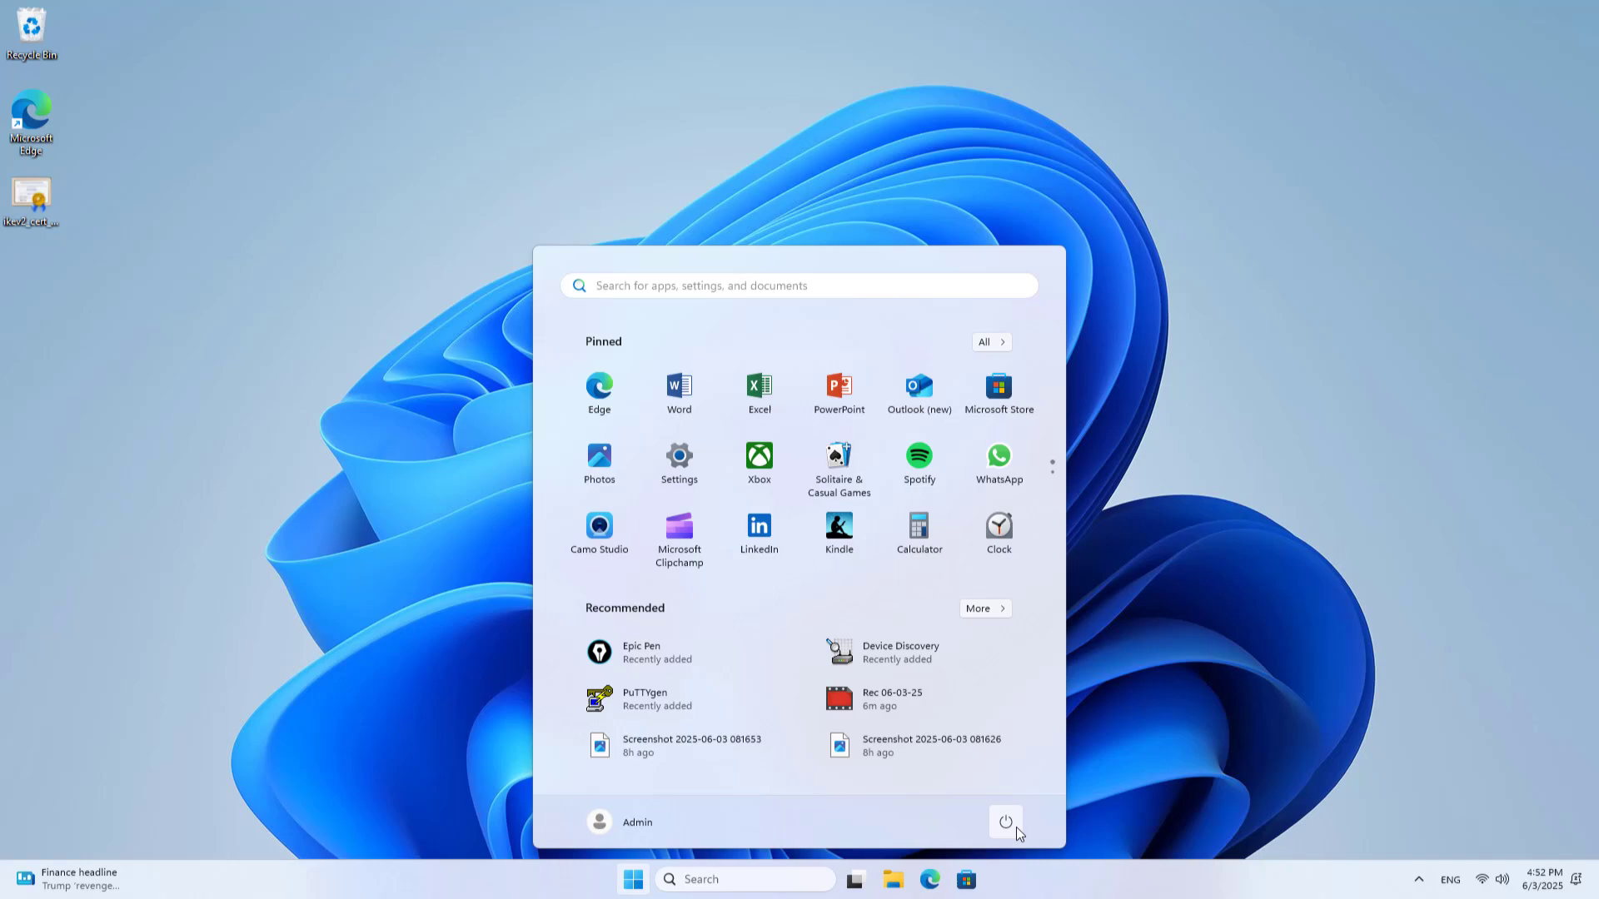
click(1016, 827)
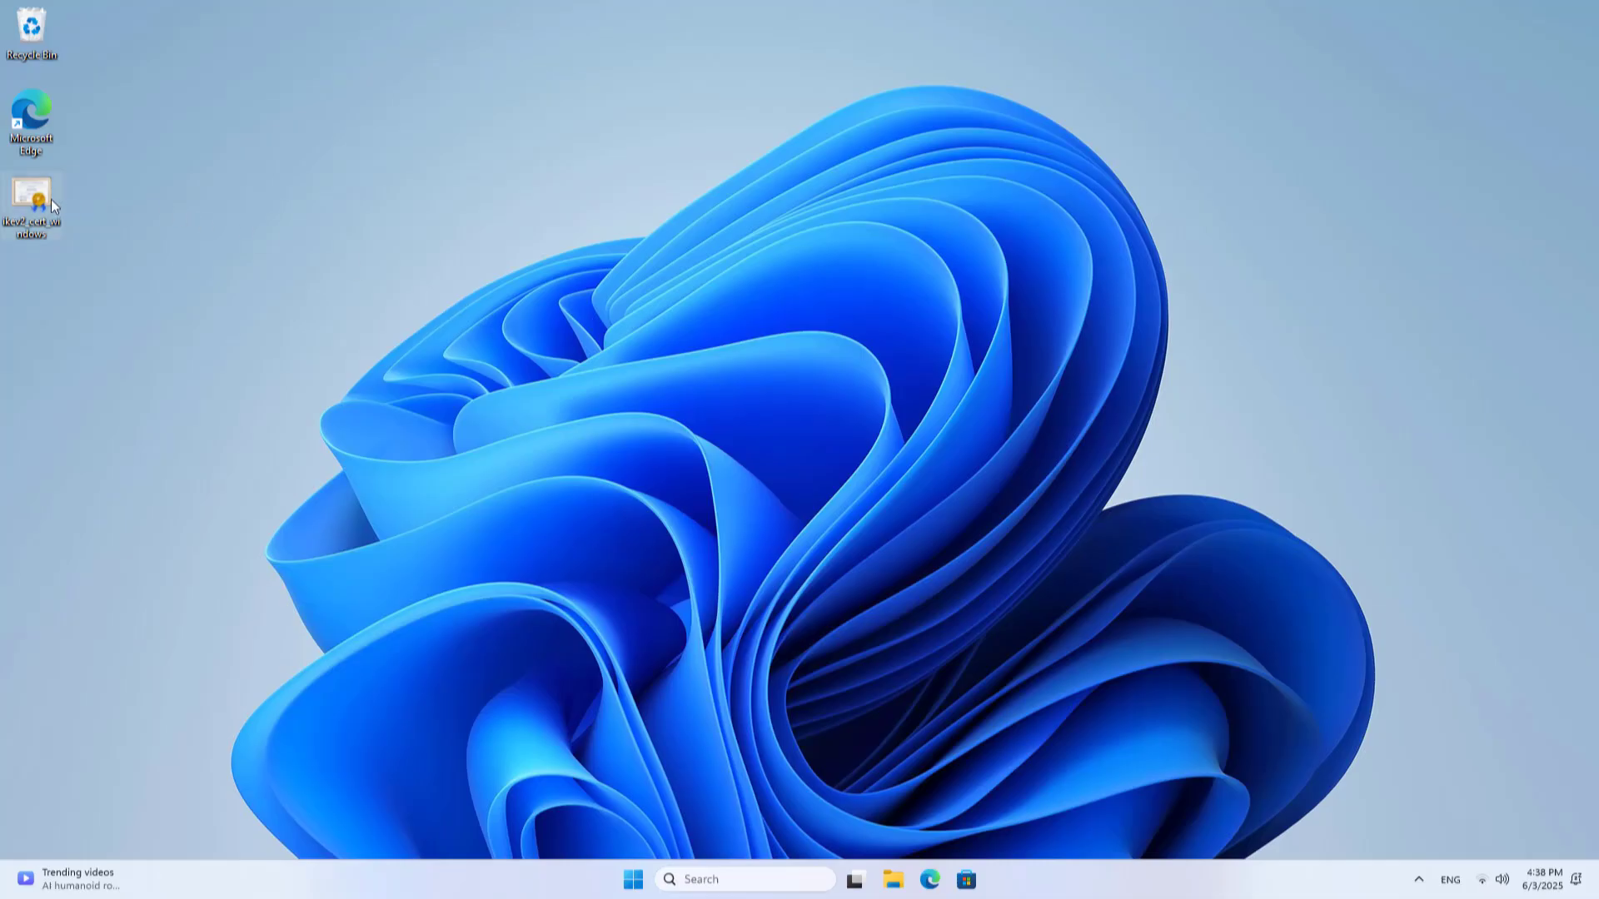
Open the exported router certificate file and start installing it for the Local Machine
double_click(34, 198)
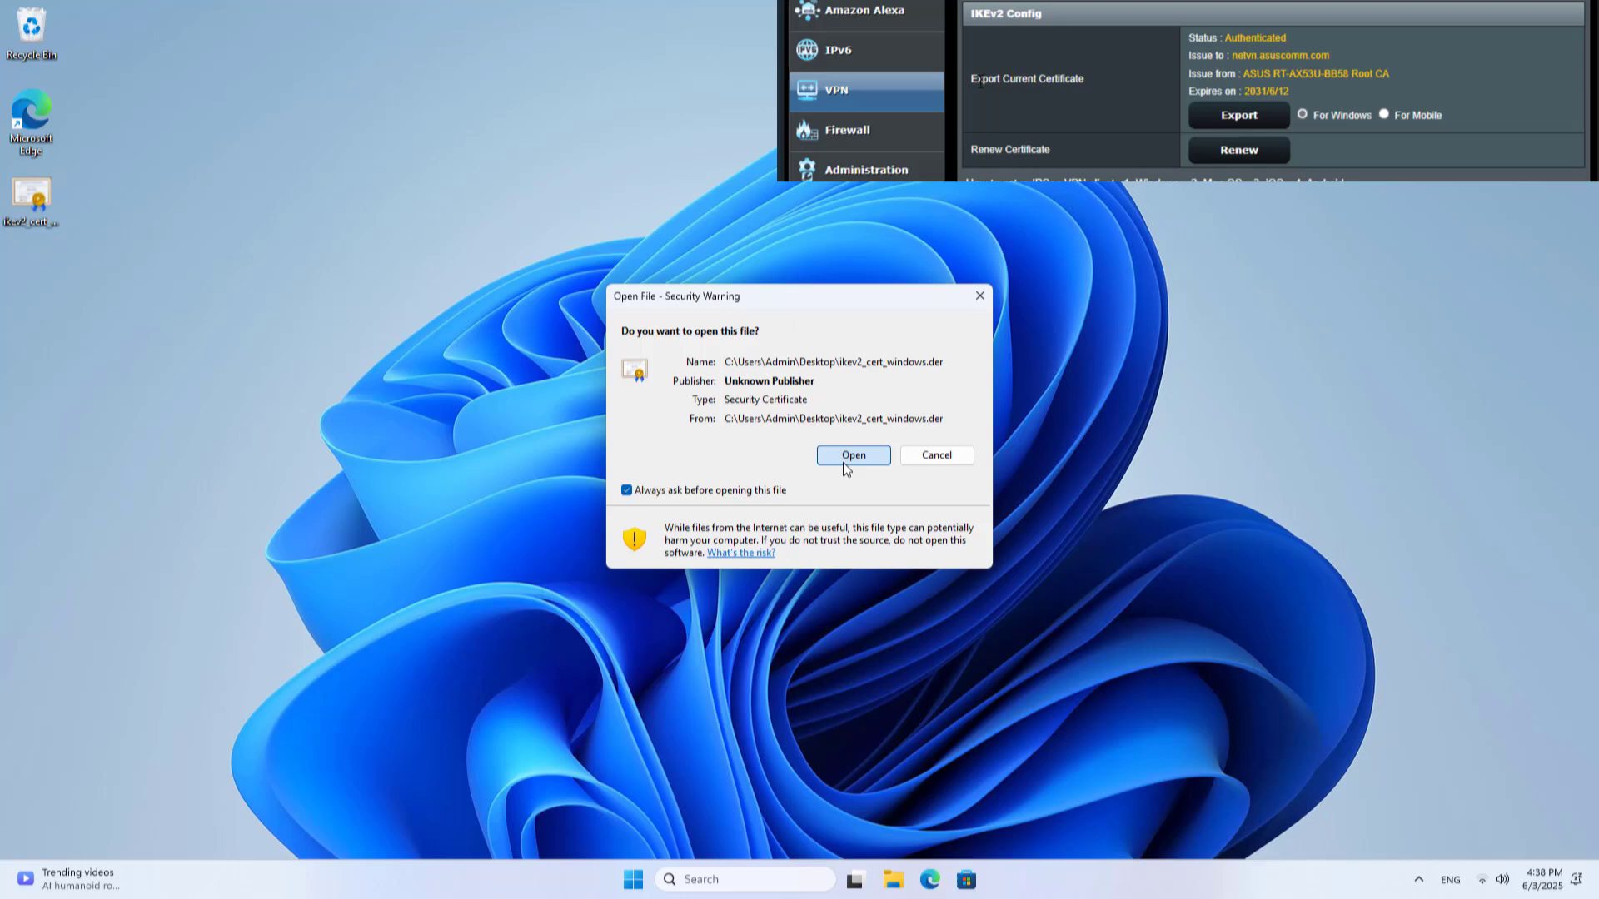
click(843, 457)
drag(214, 35, 652, 148)
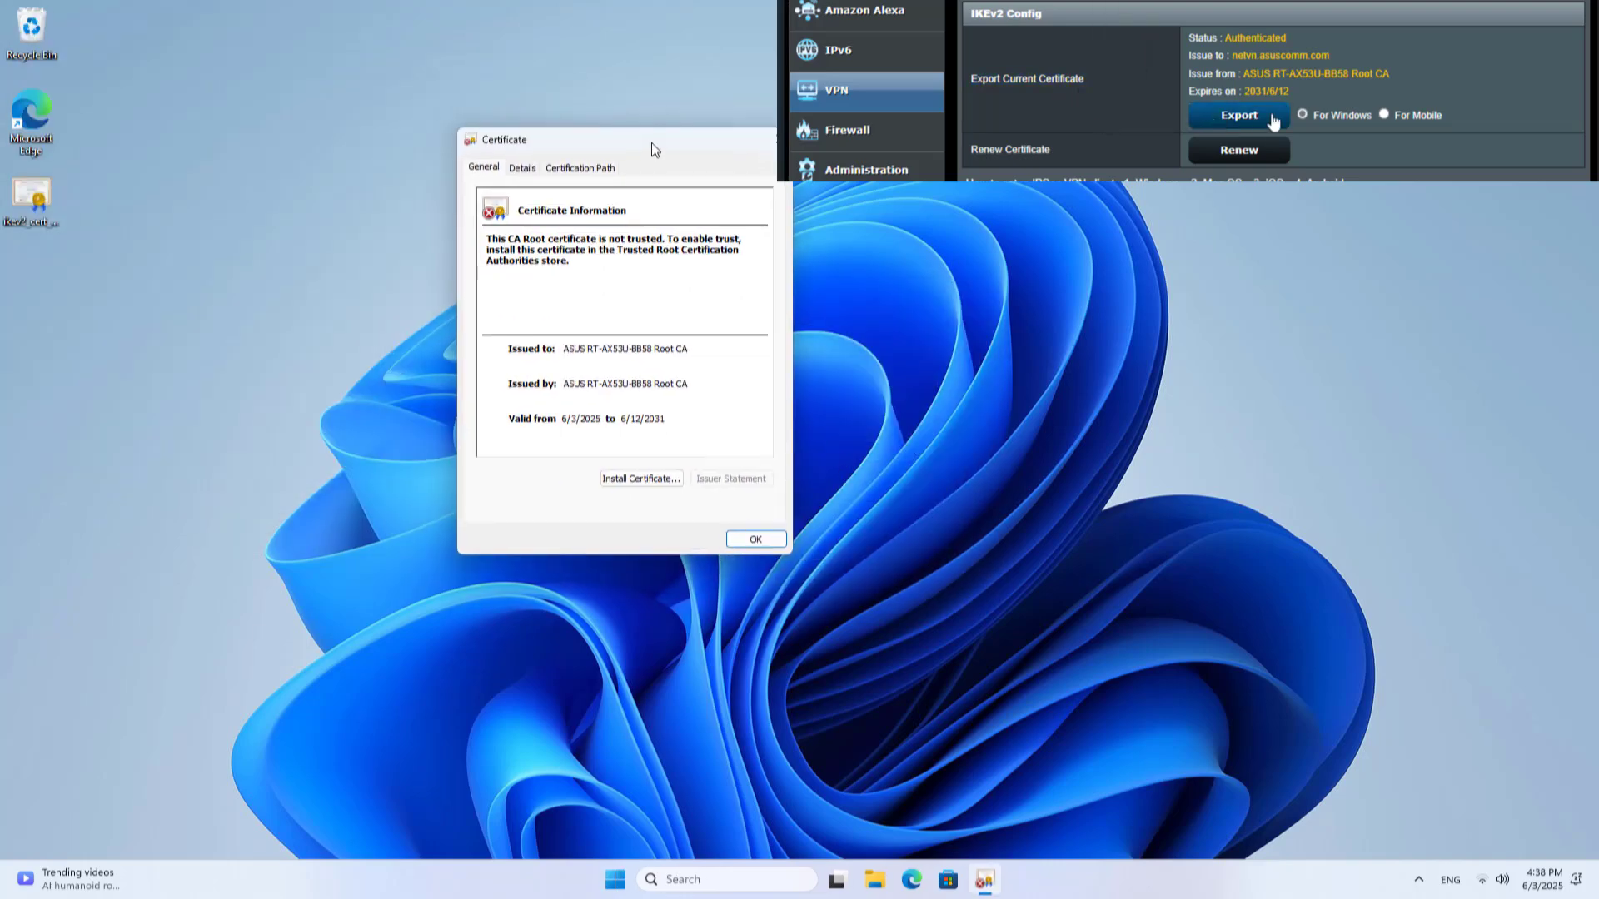
click(638, 481)
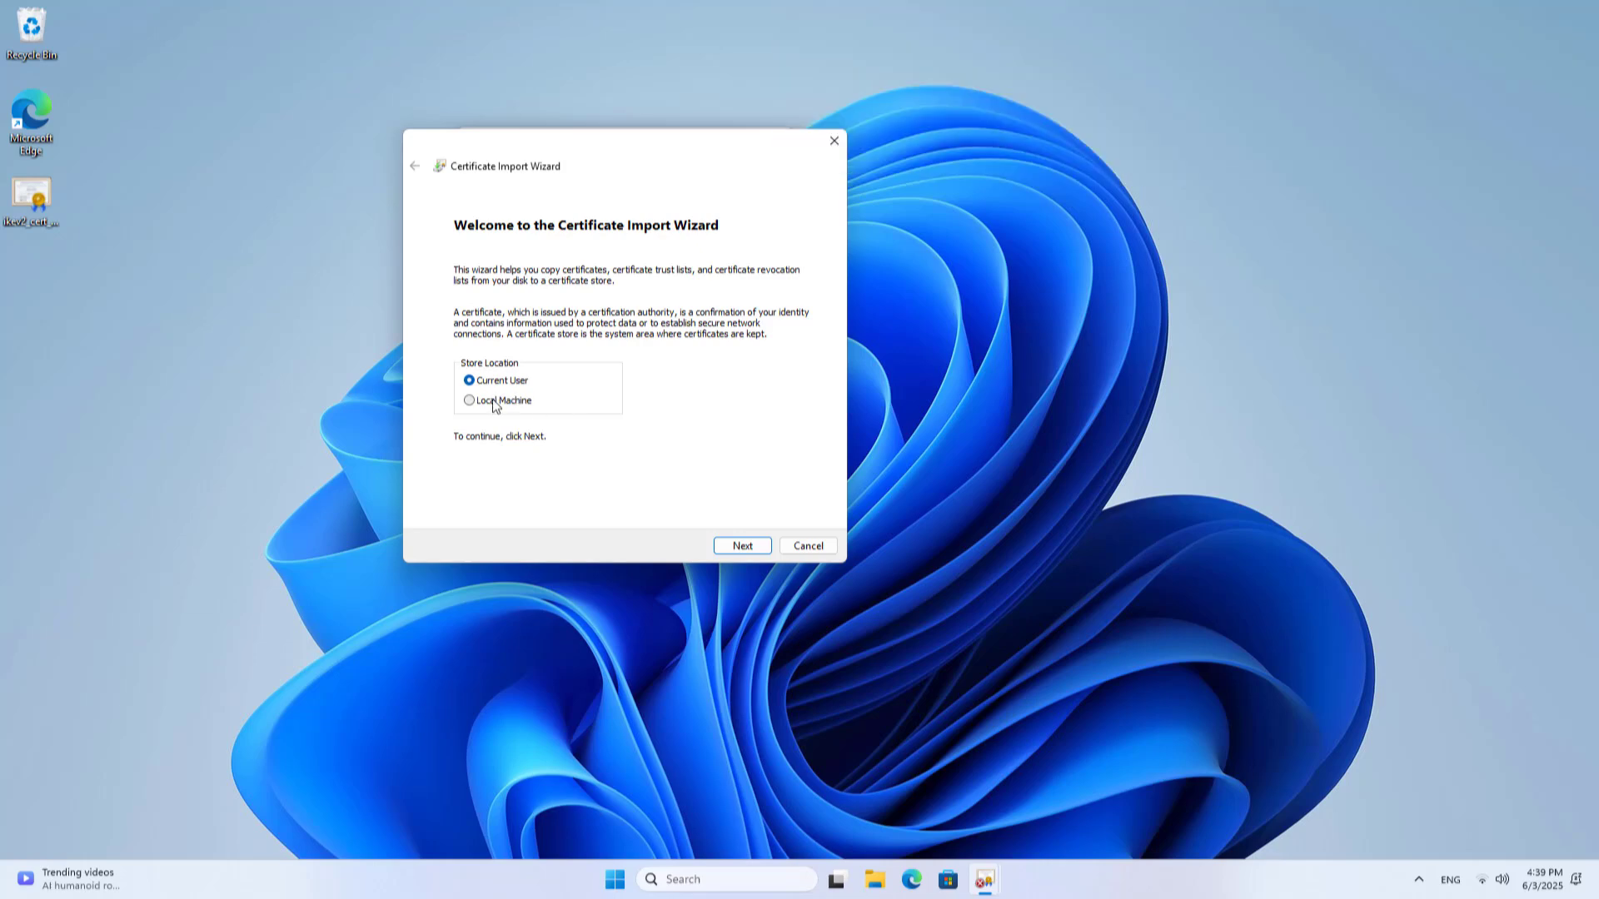
click(496, 405)
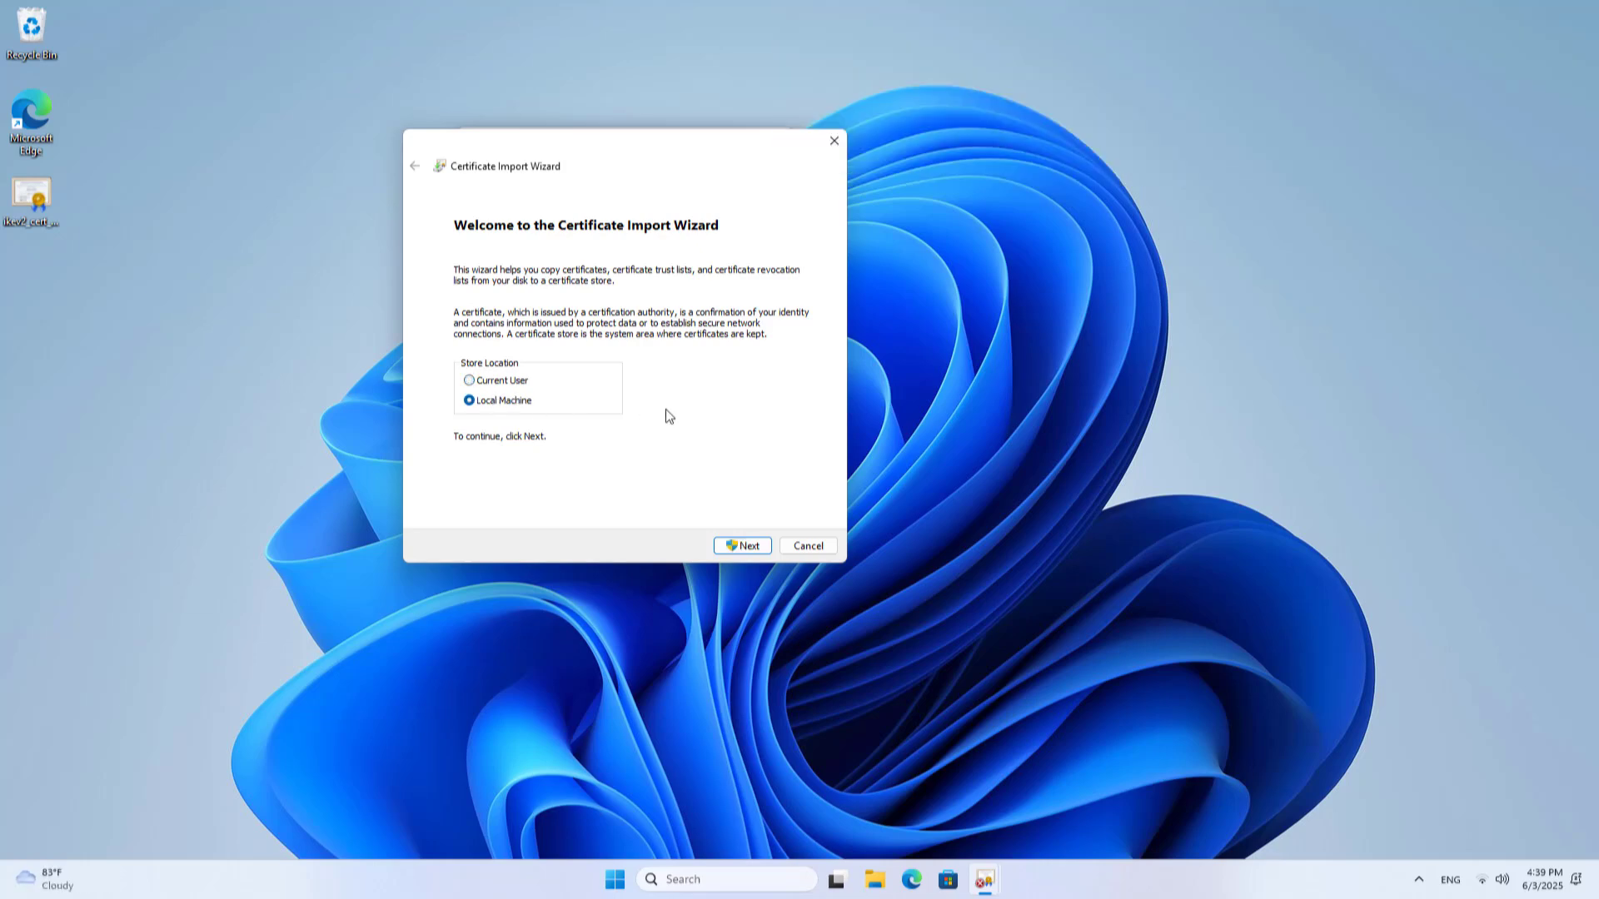
click(742, 547)
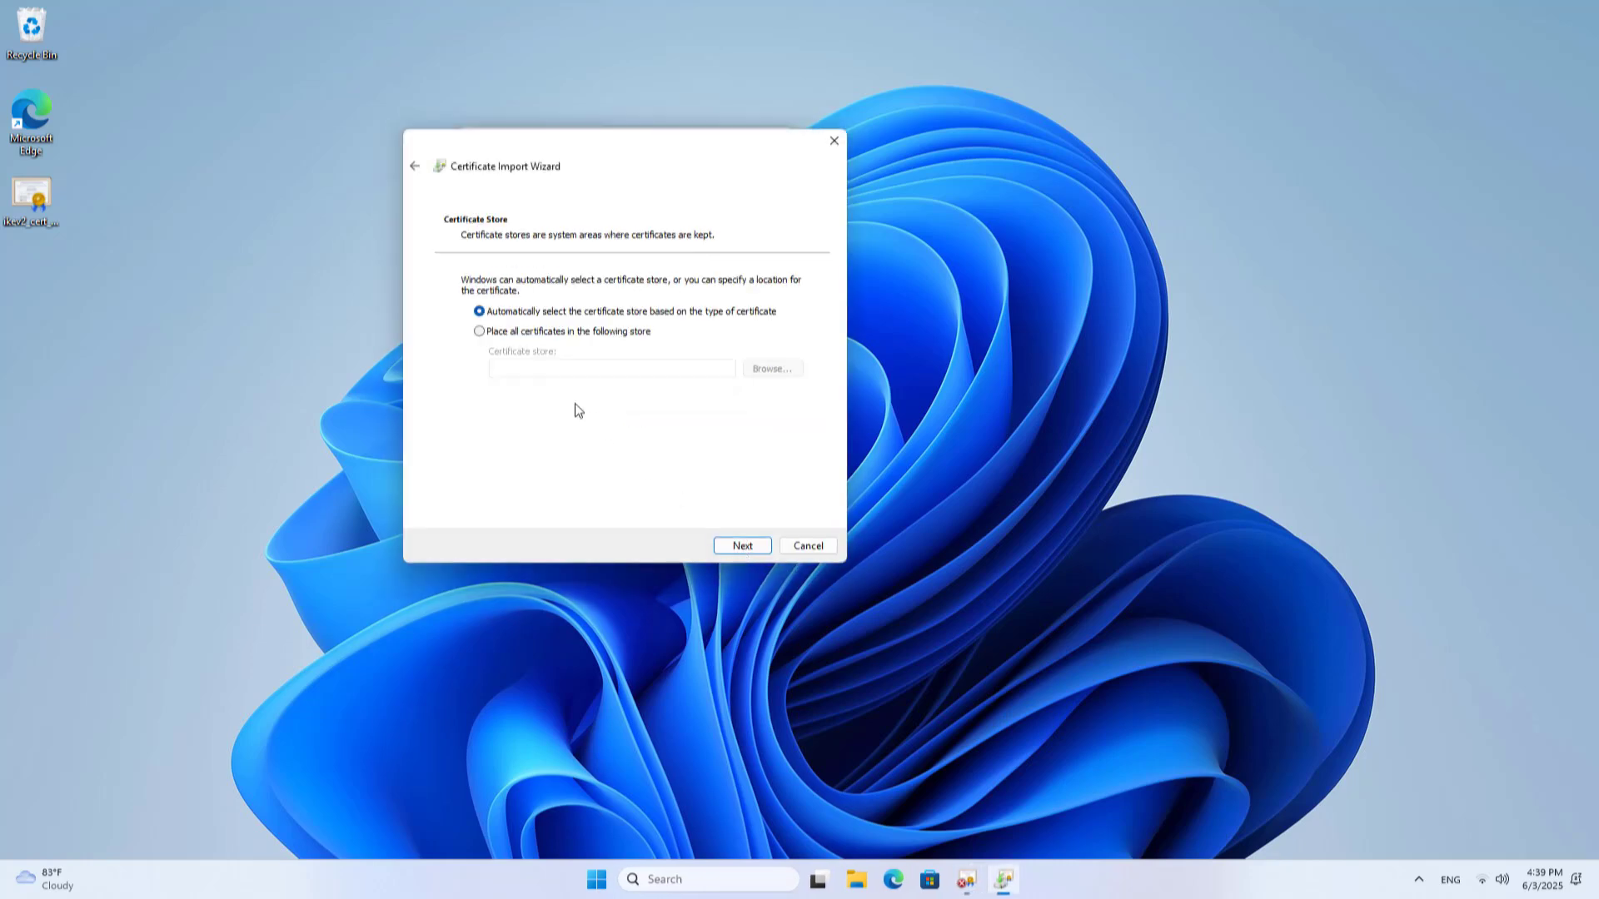
Place the certificate in Trusted Root Certification Authorities and finish the import
click(488, 334)
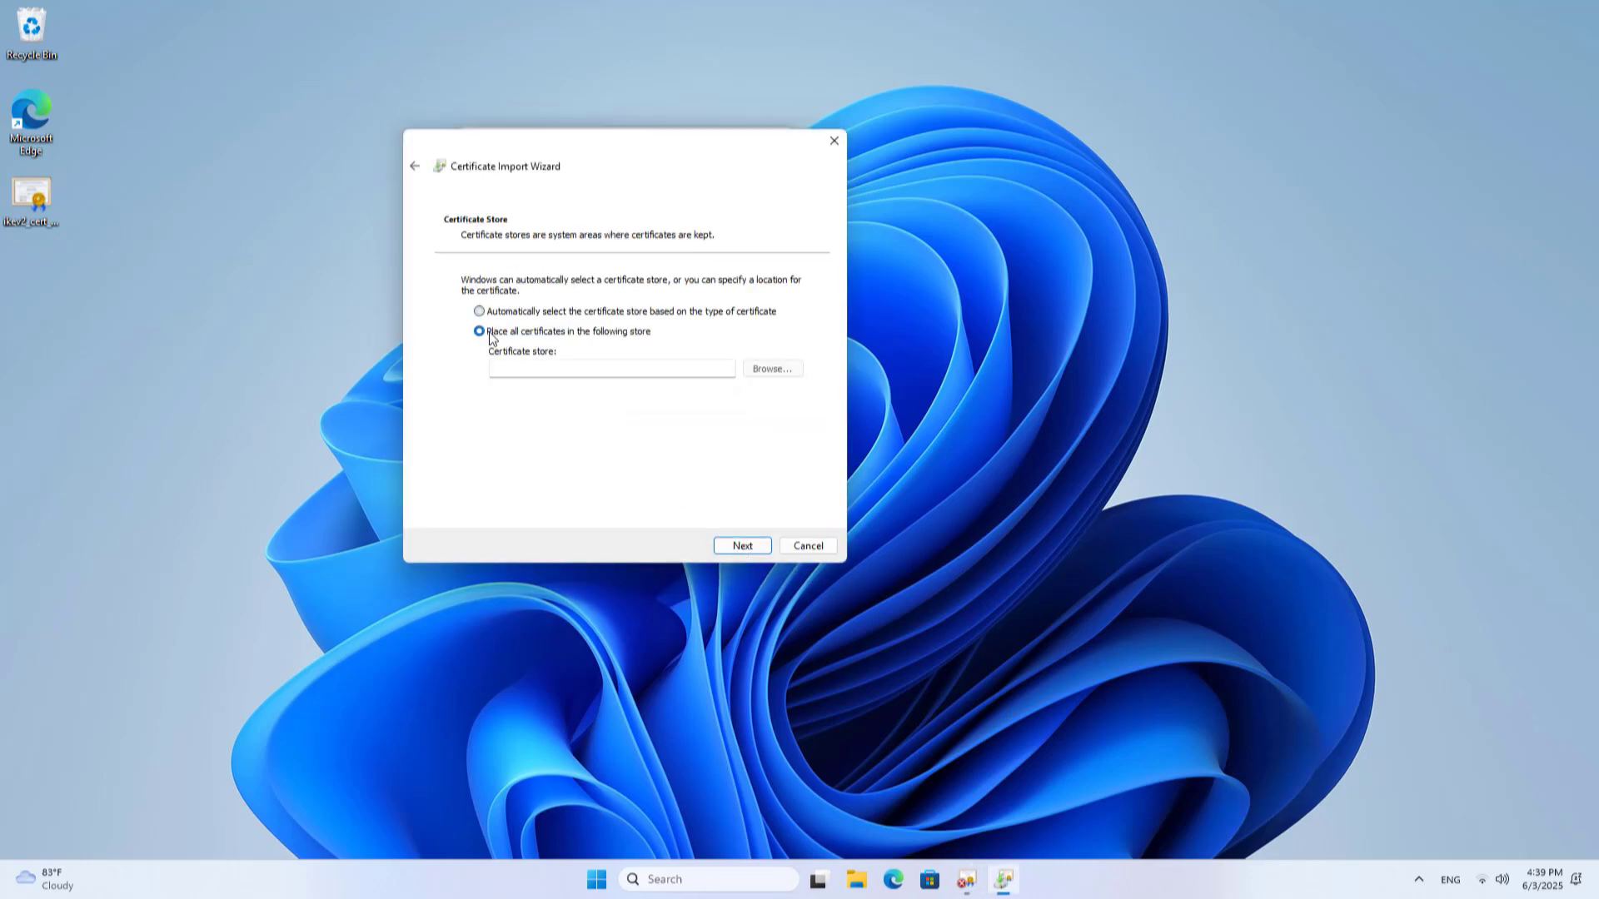
click(761, 372)
drag(538, 158, 991, 155)
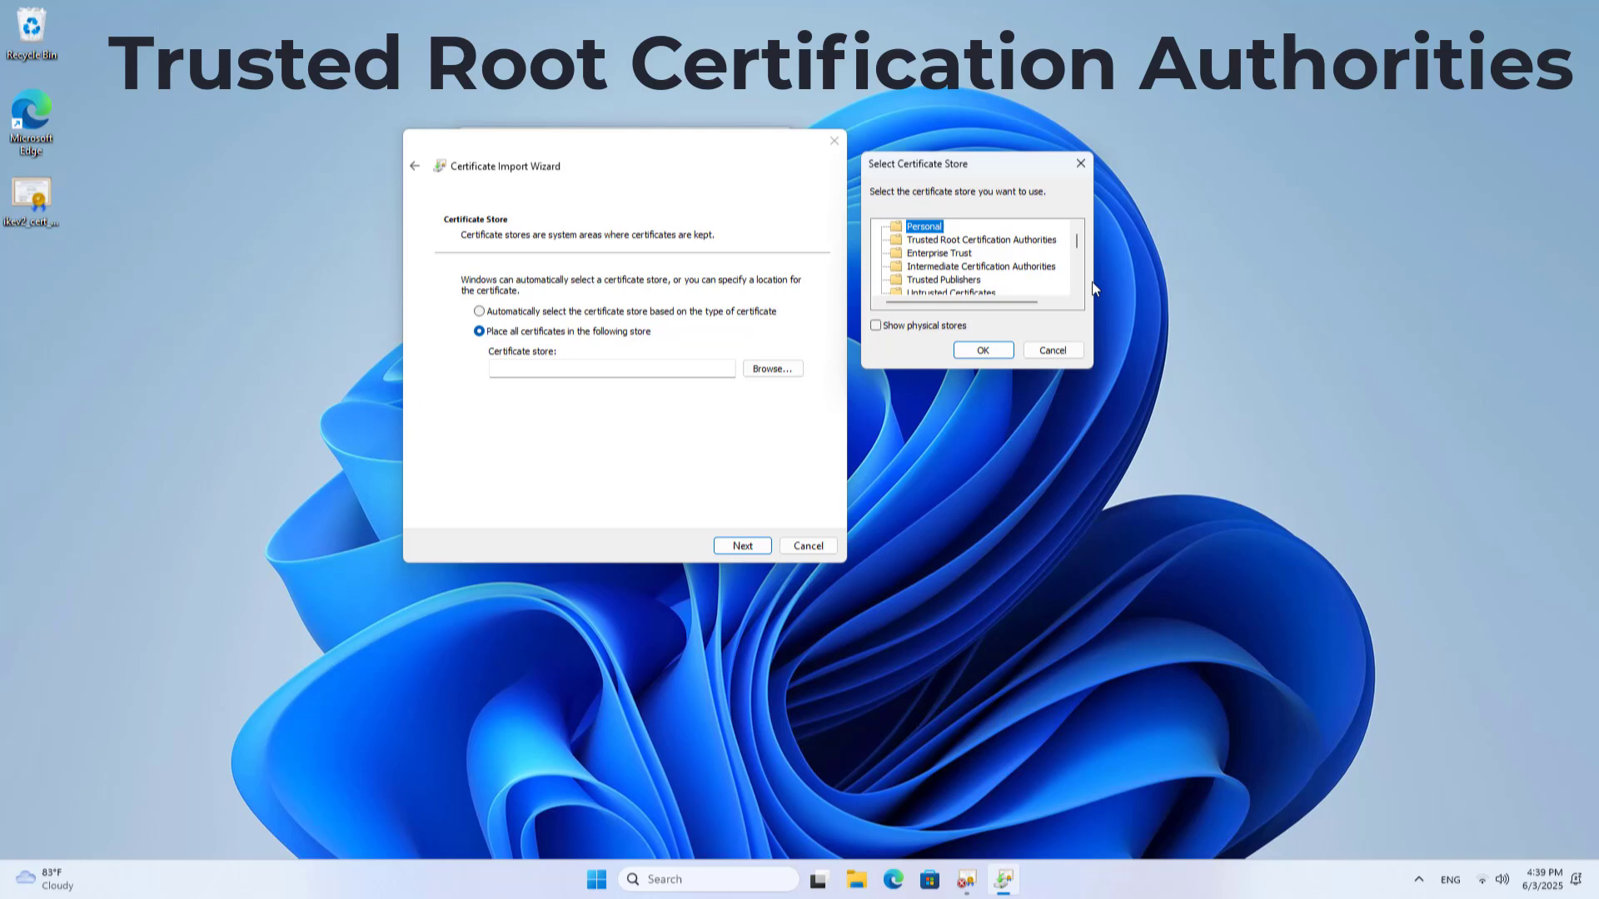
click(954, 240)
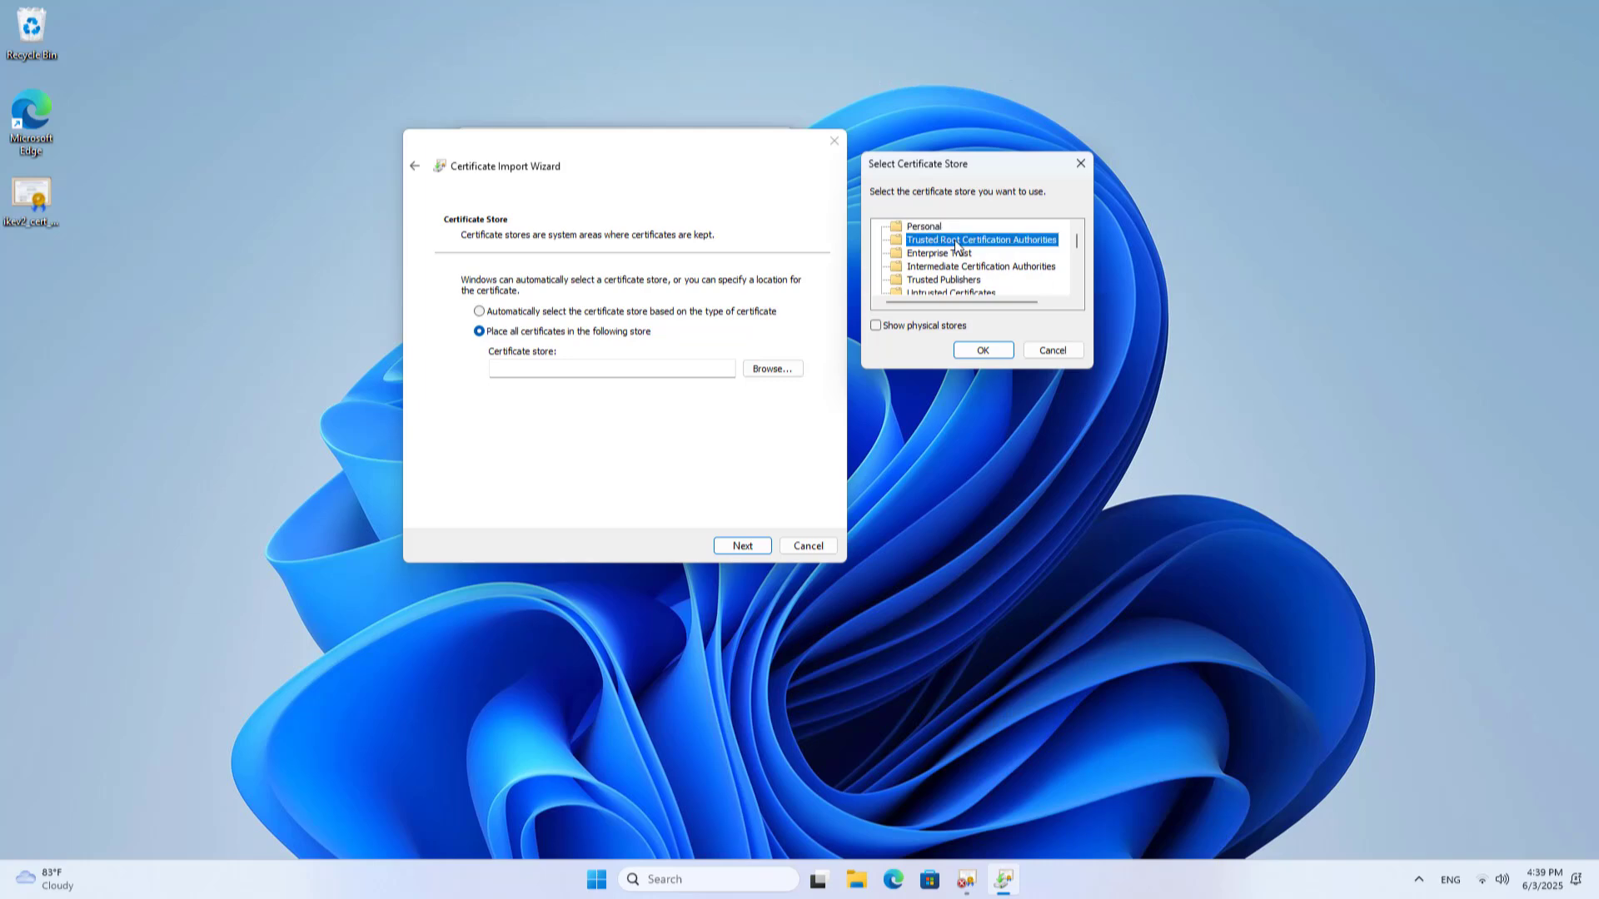
click(988, 351)
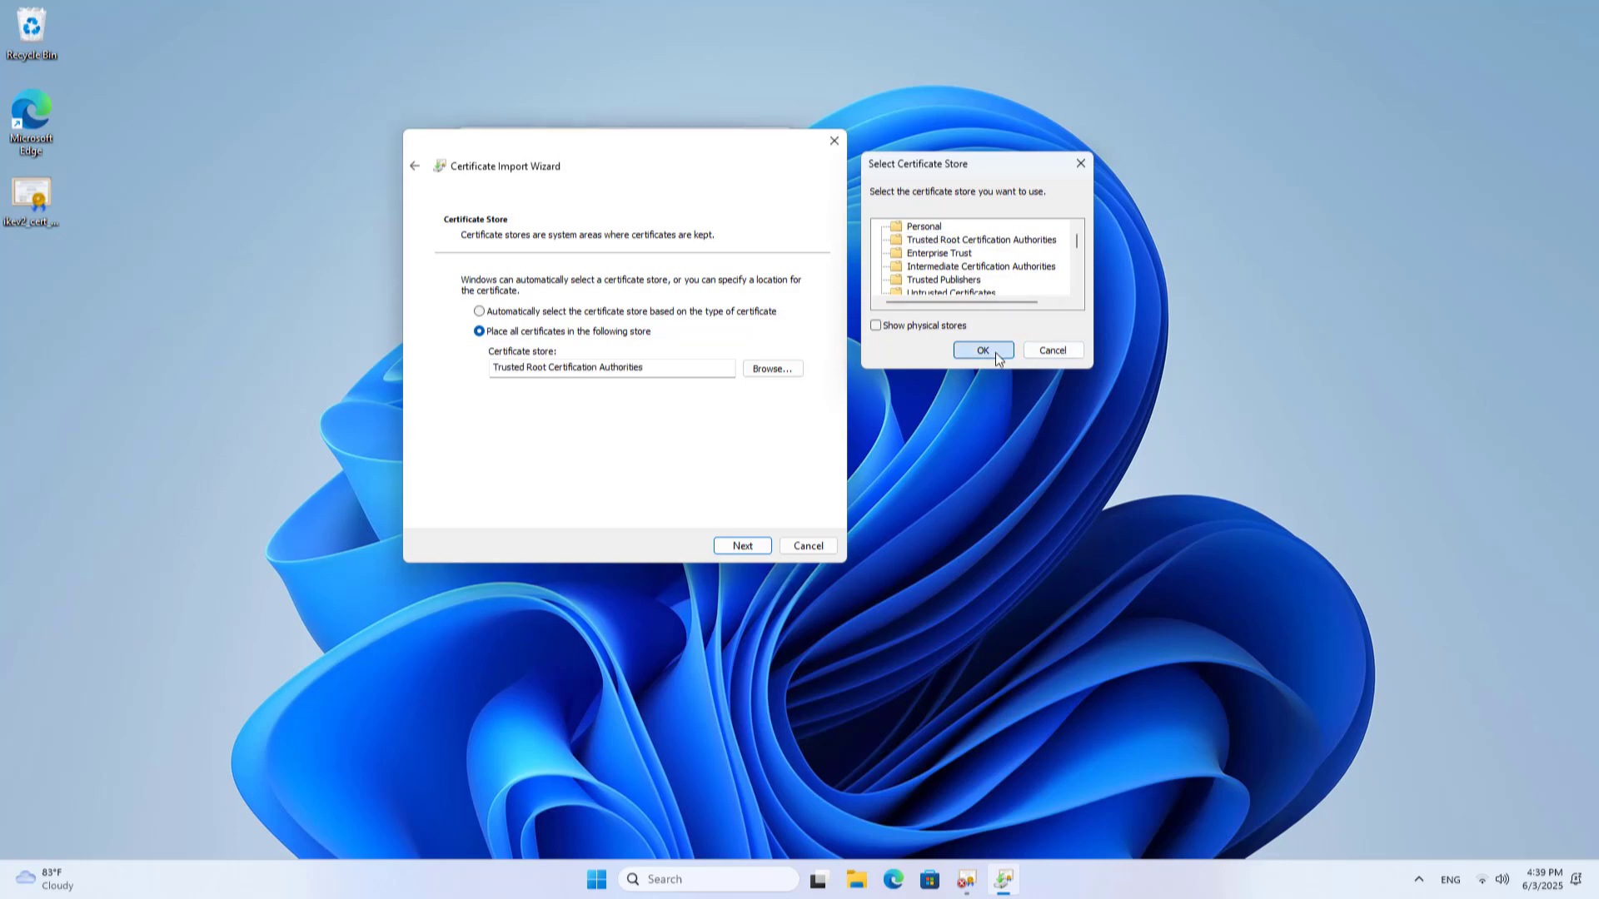
drag(736, 372, 493, 370)
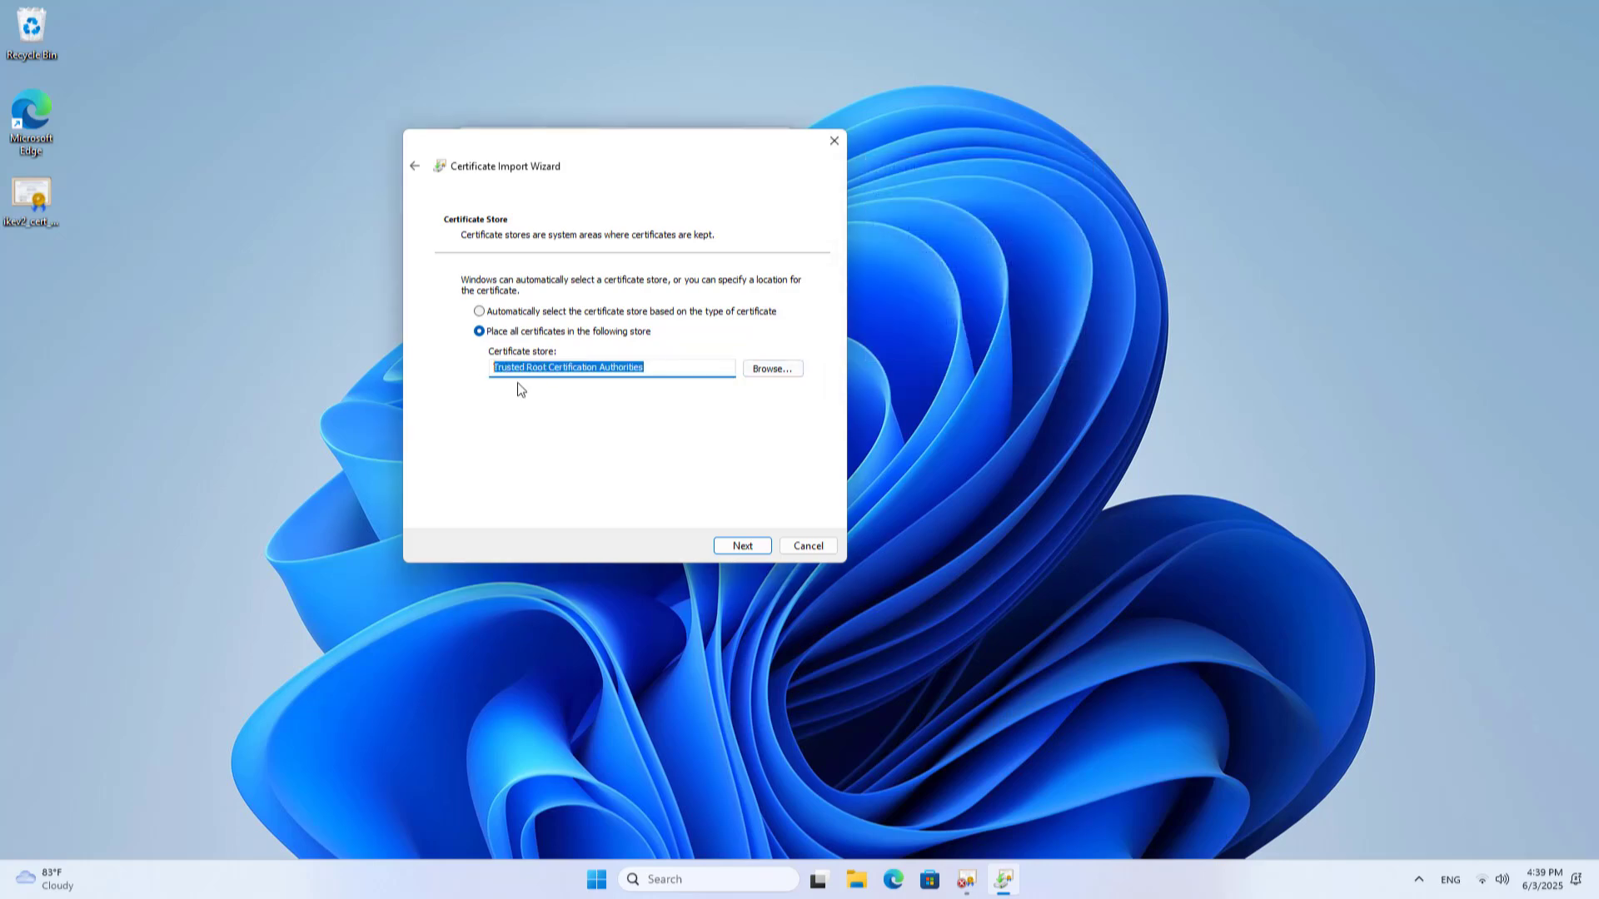
click(737, 550)
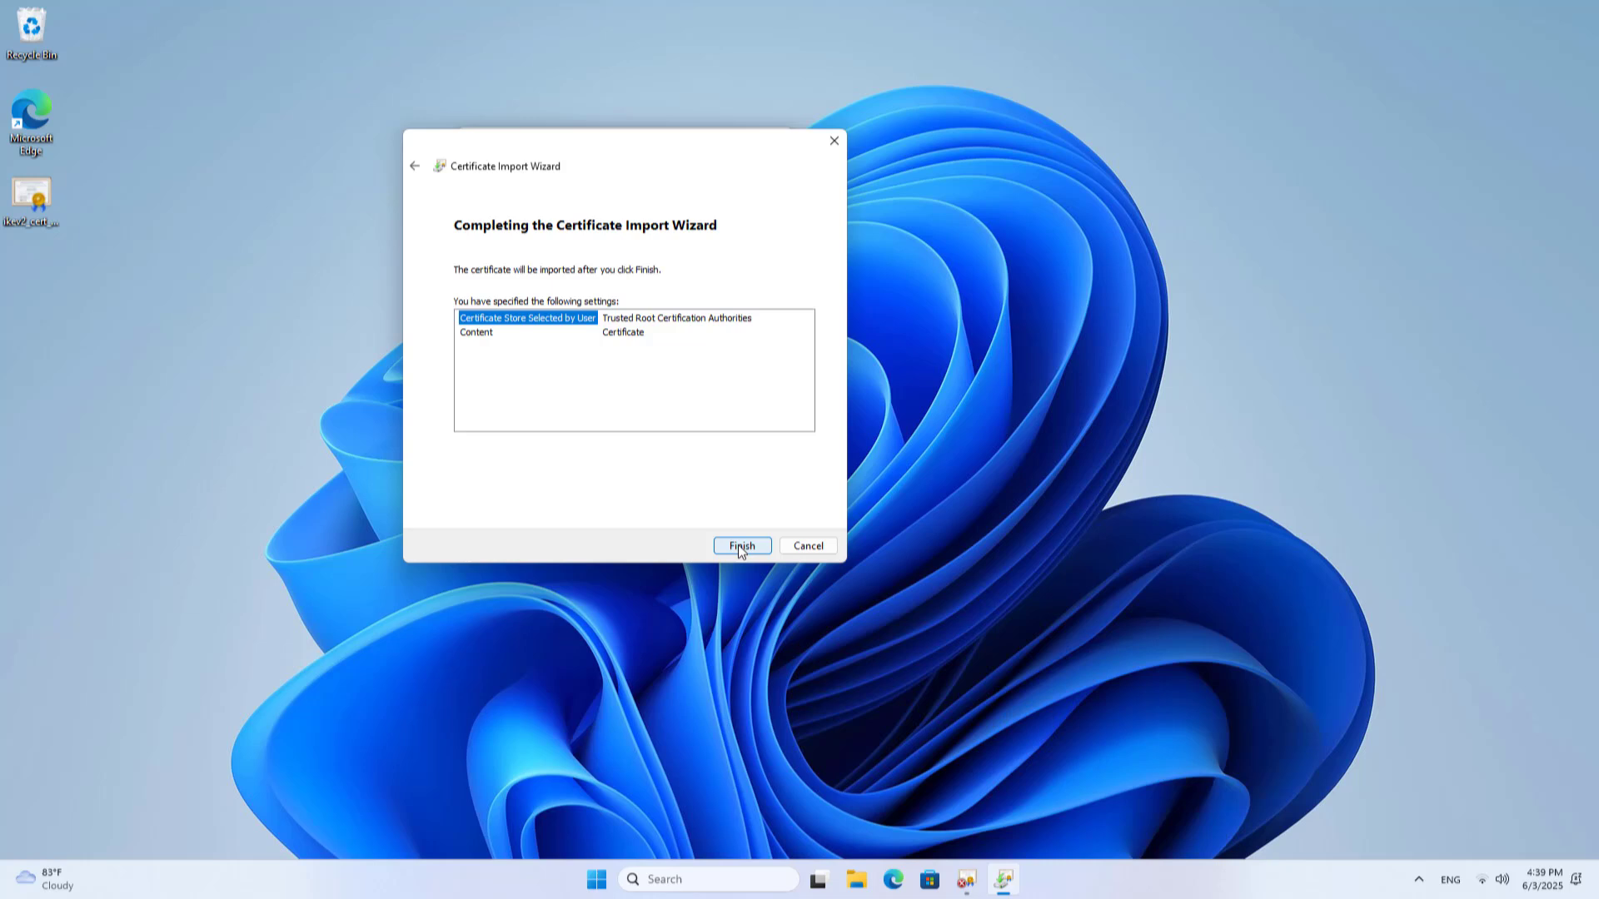
click(742, 546)
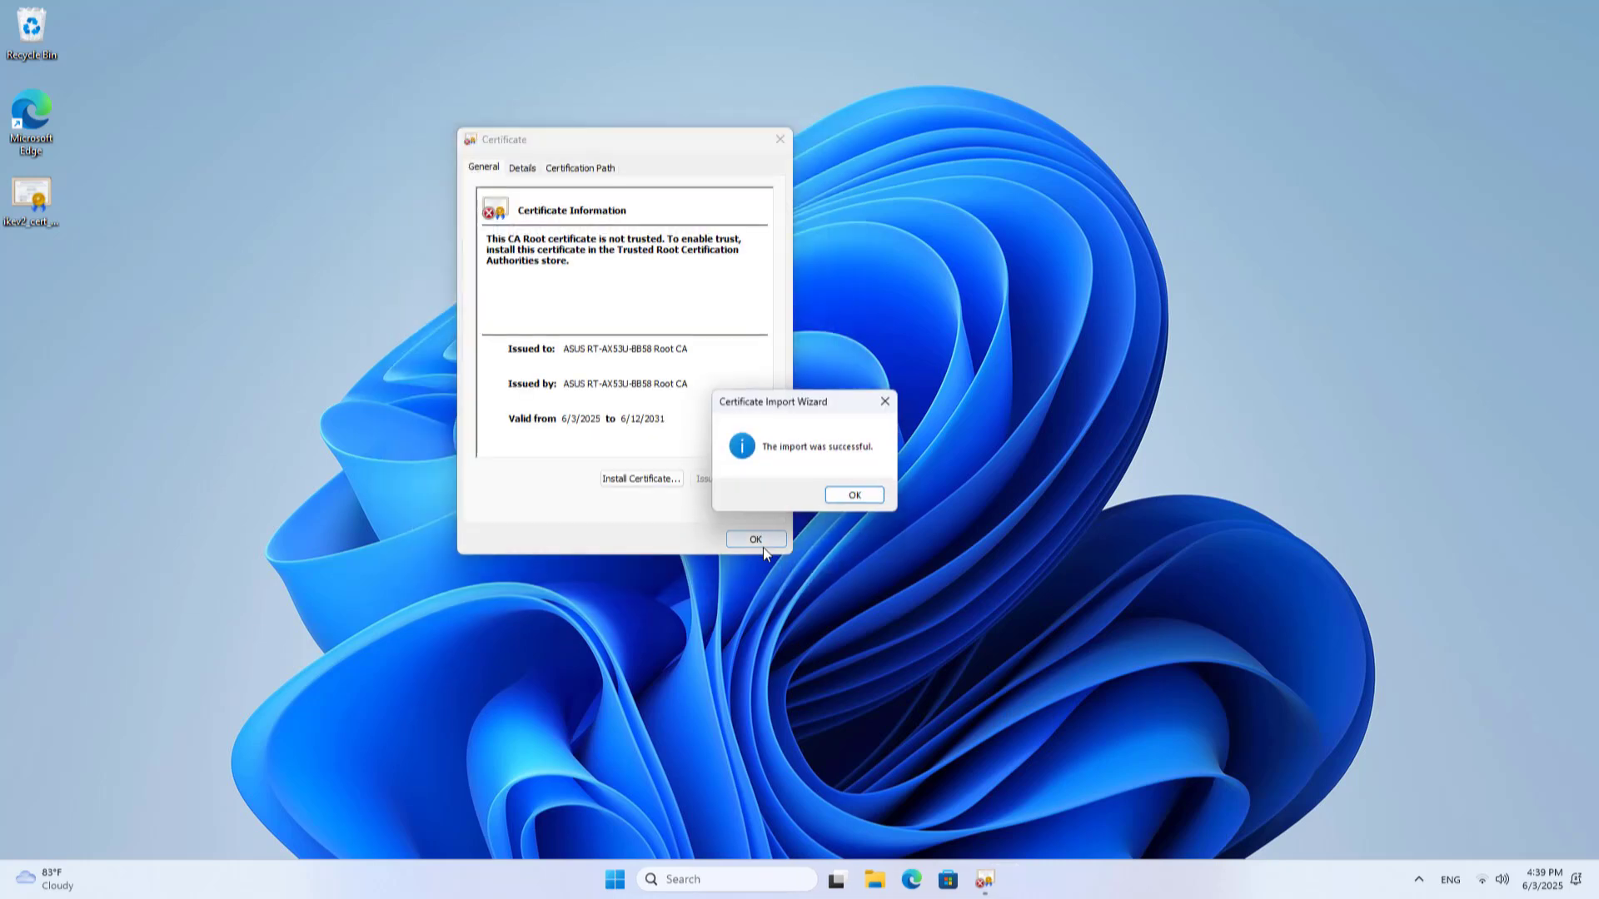
click(858, 503)
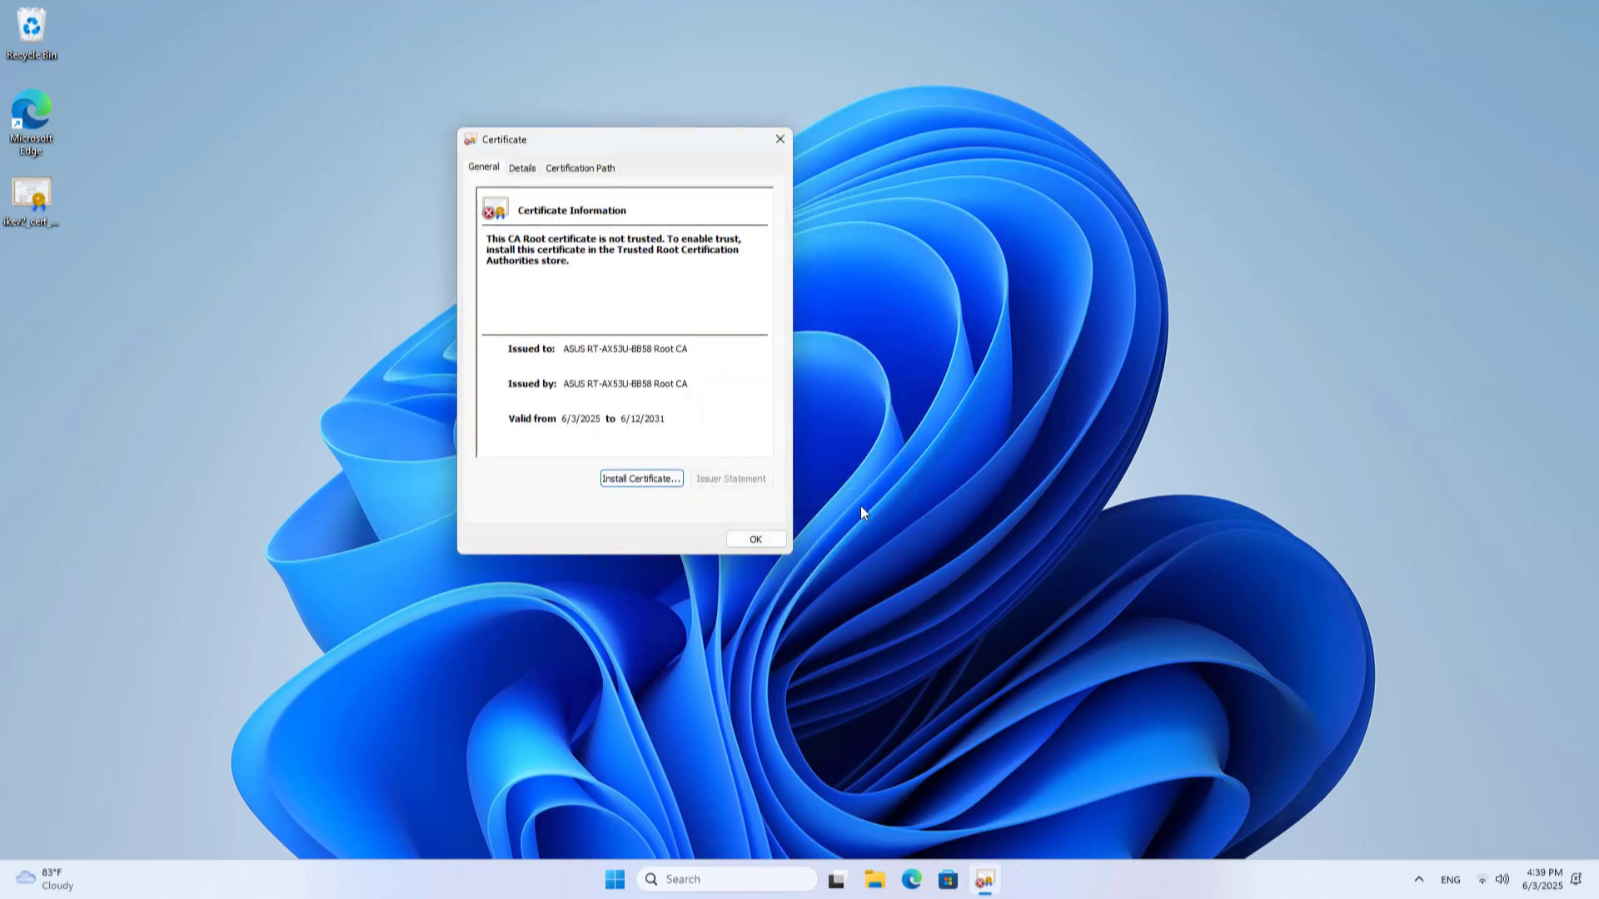
Copy the address 192.168.0.1 from the timed-out ping output
click(586, 166)
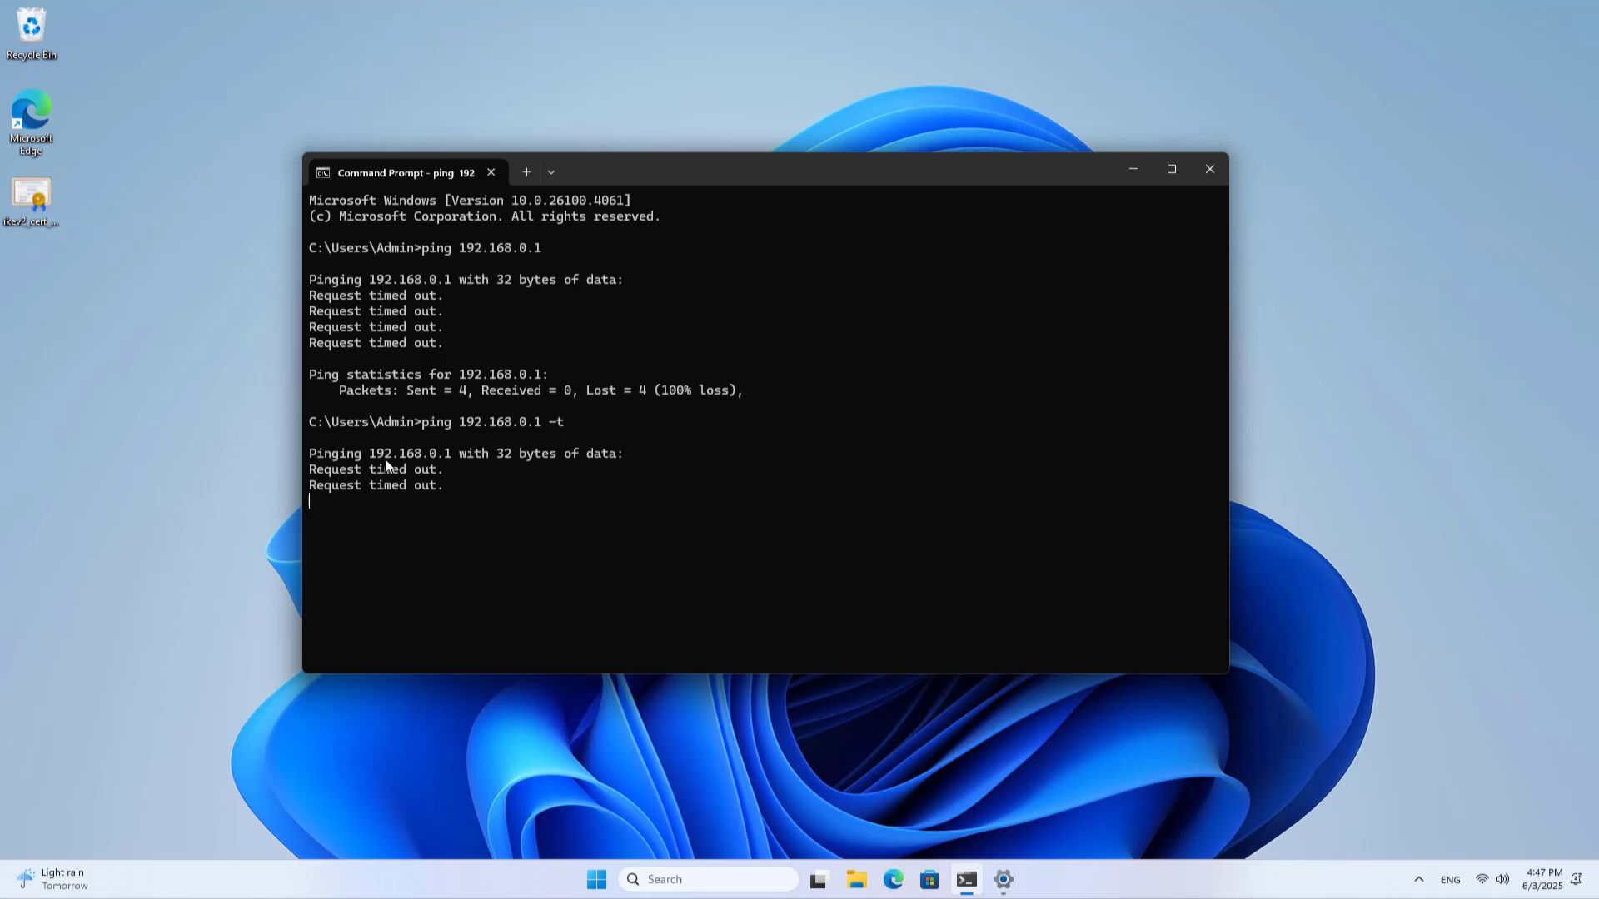
drag(367, 455, 448, 460)
key(ctrl+c)
Add a VPN connection named 'ASUS IPsec' with server netvn.asuscomm.com
click(1003, 881)
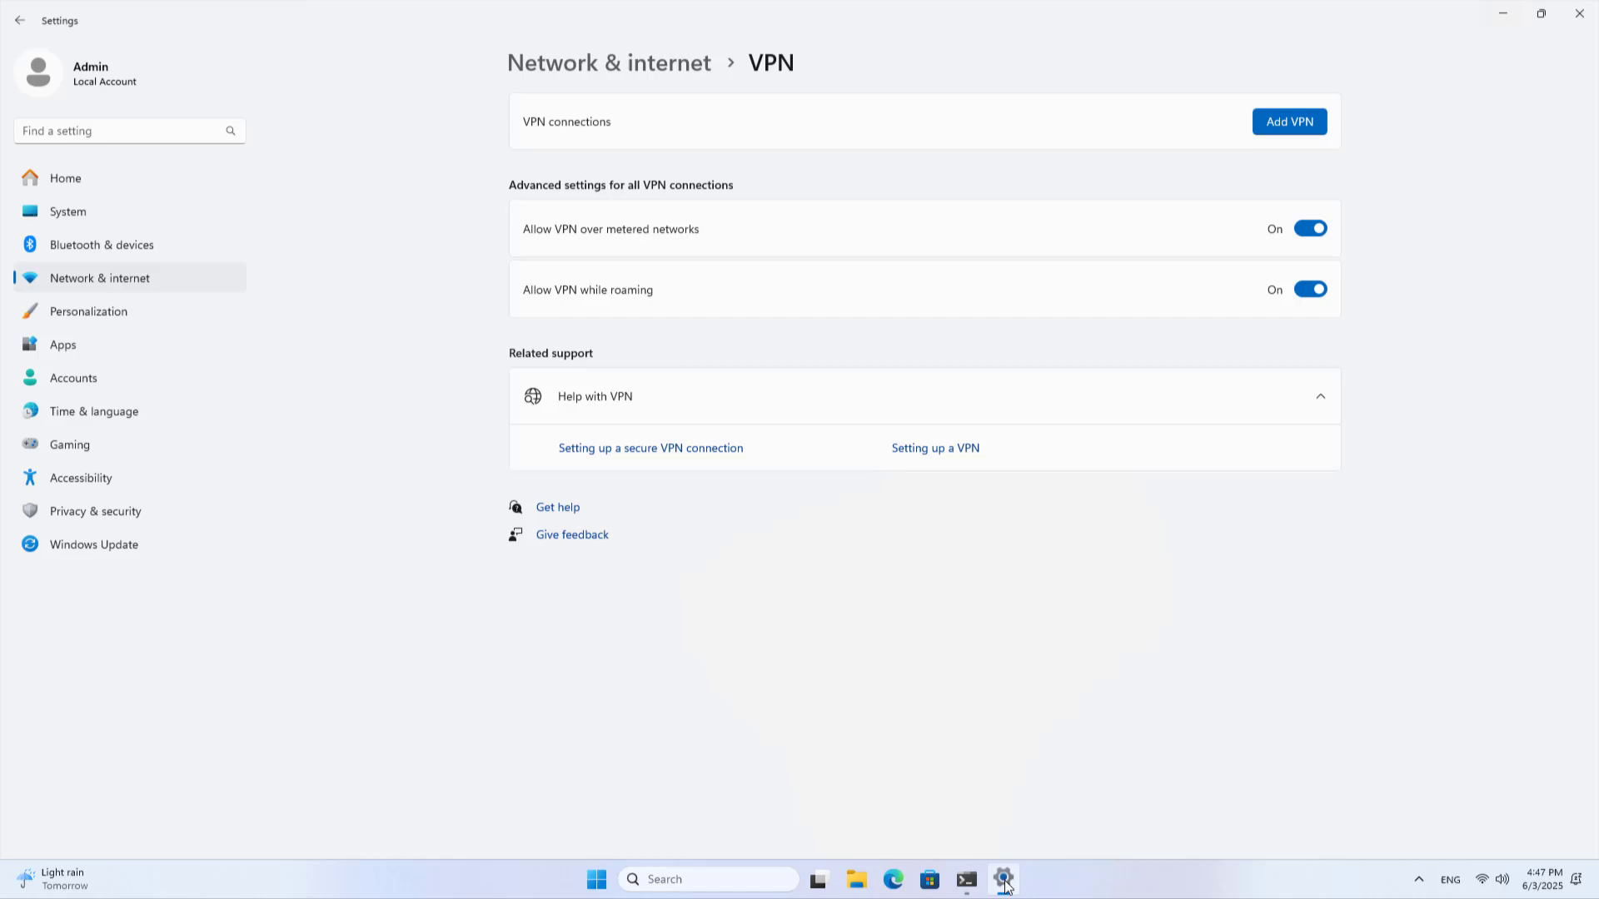
click(1288, 133)
click(793, 286)
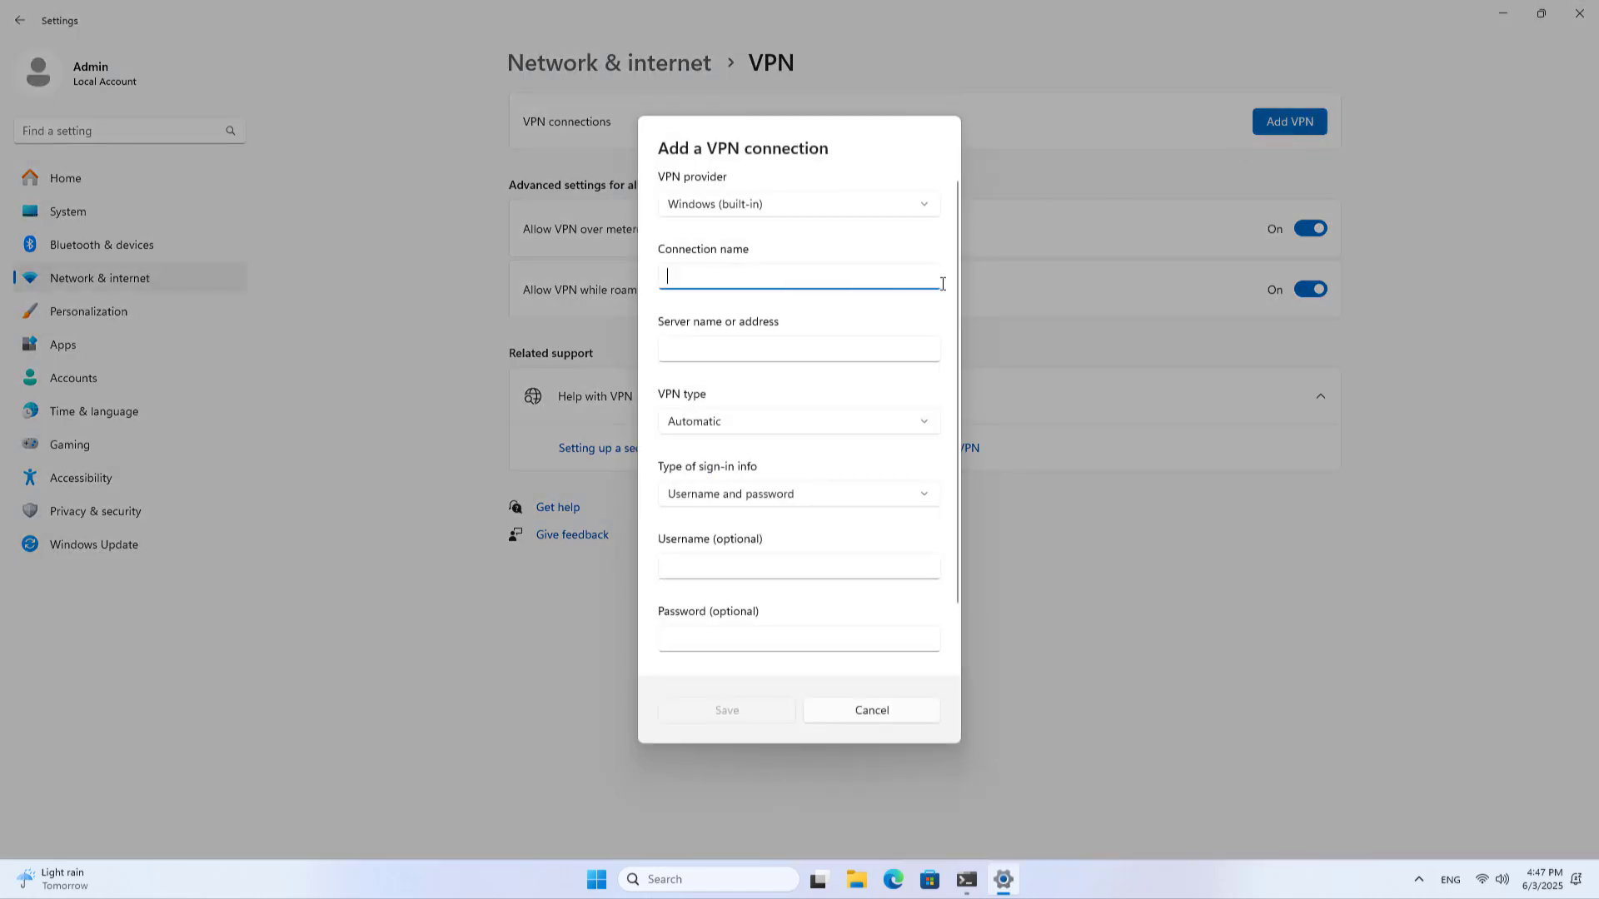
text(ASUS IPsec)
click(861, 341)
text(netvn)
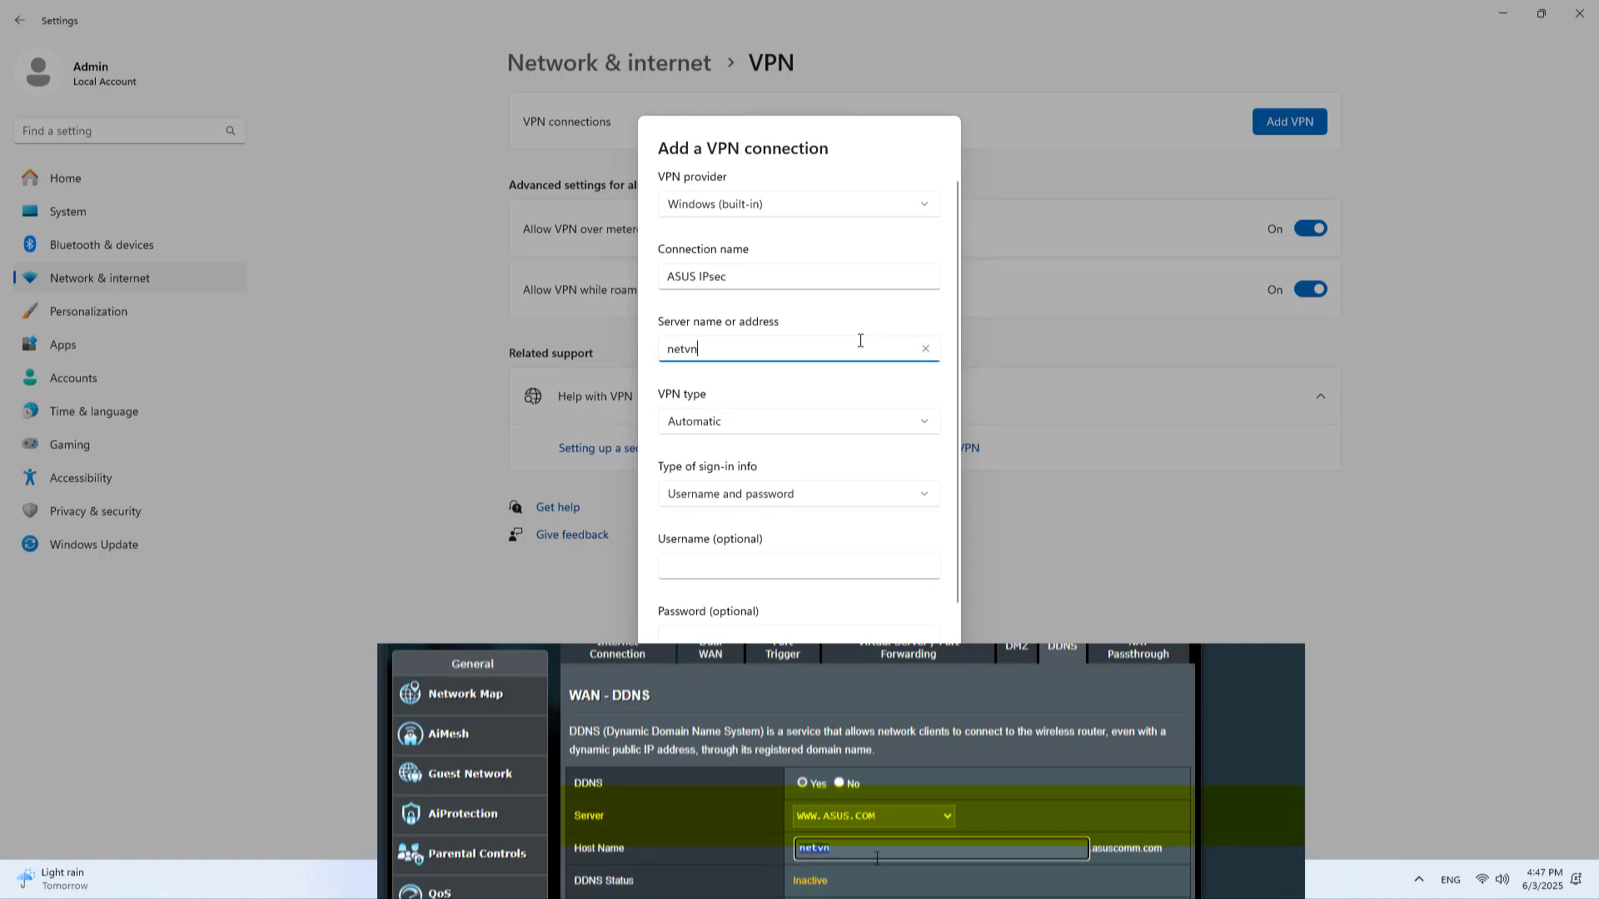
text(.a)
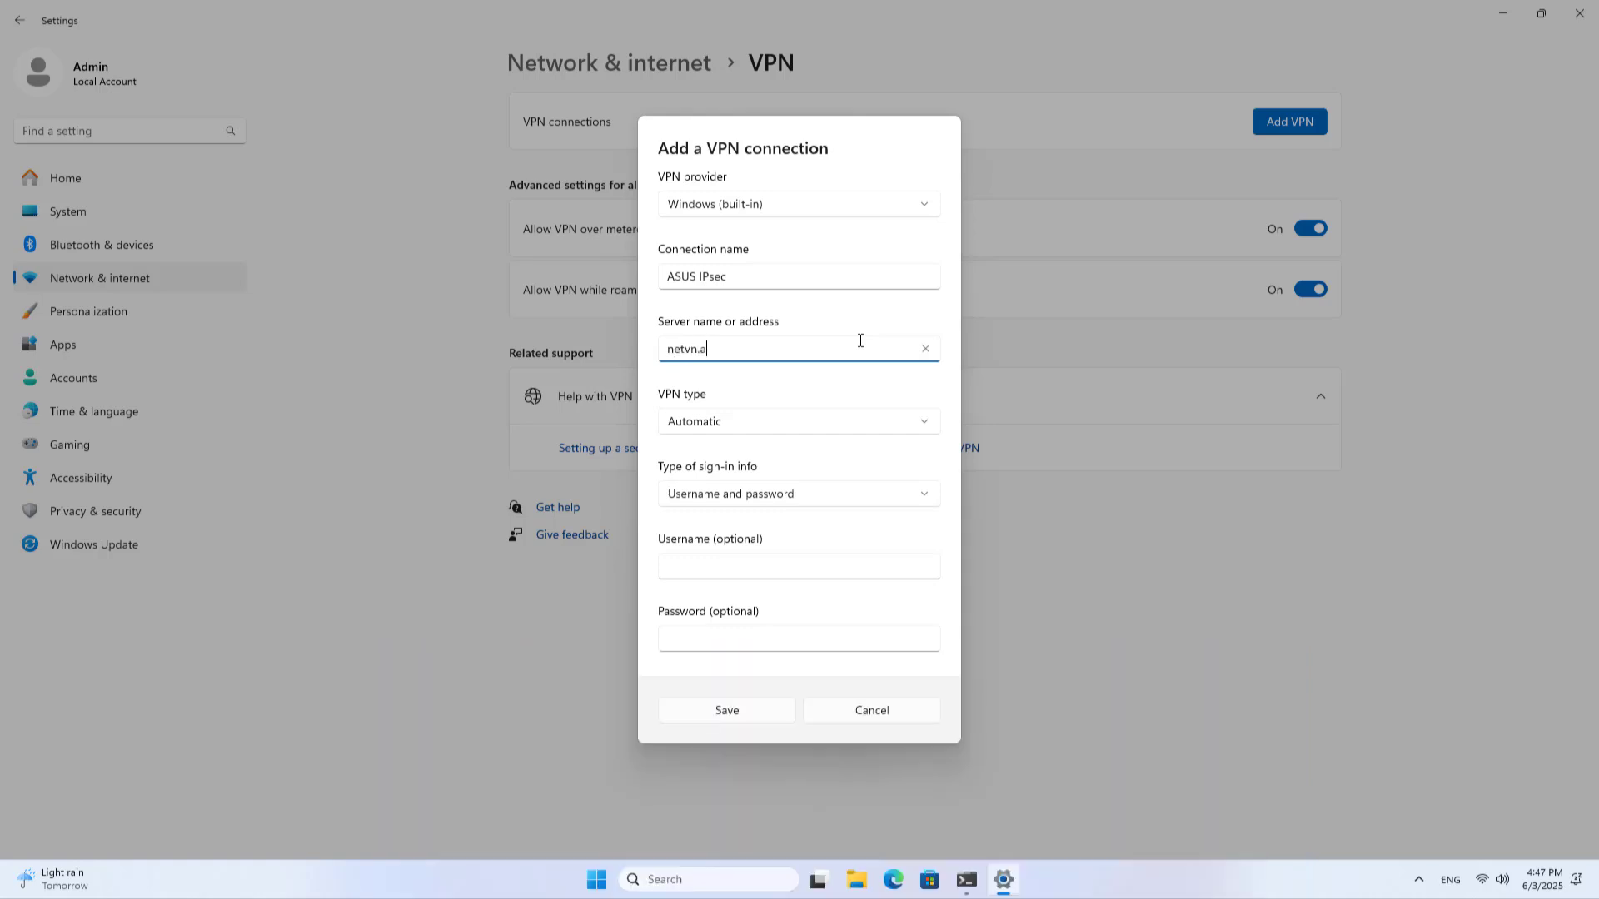
text(suscomm.com)
drag(821, 349, 653, 350)
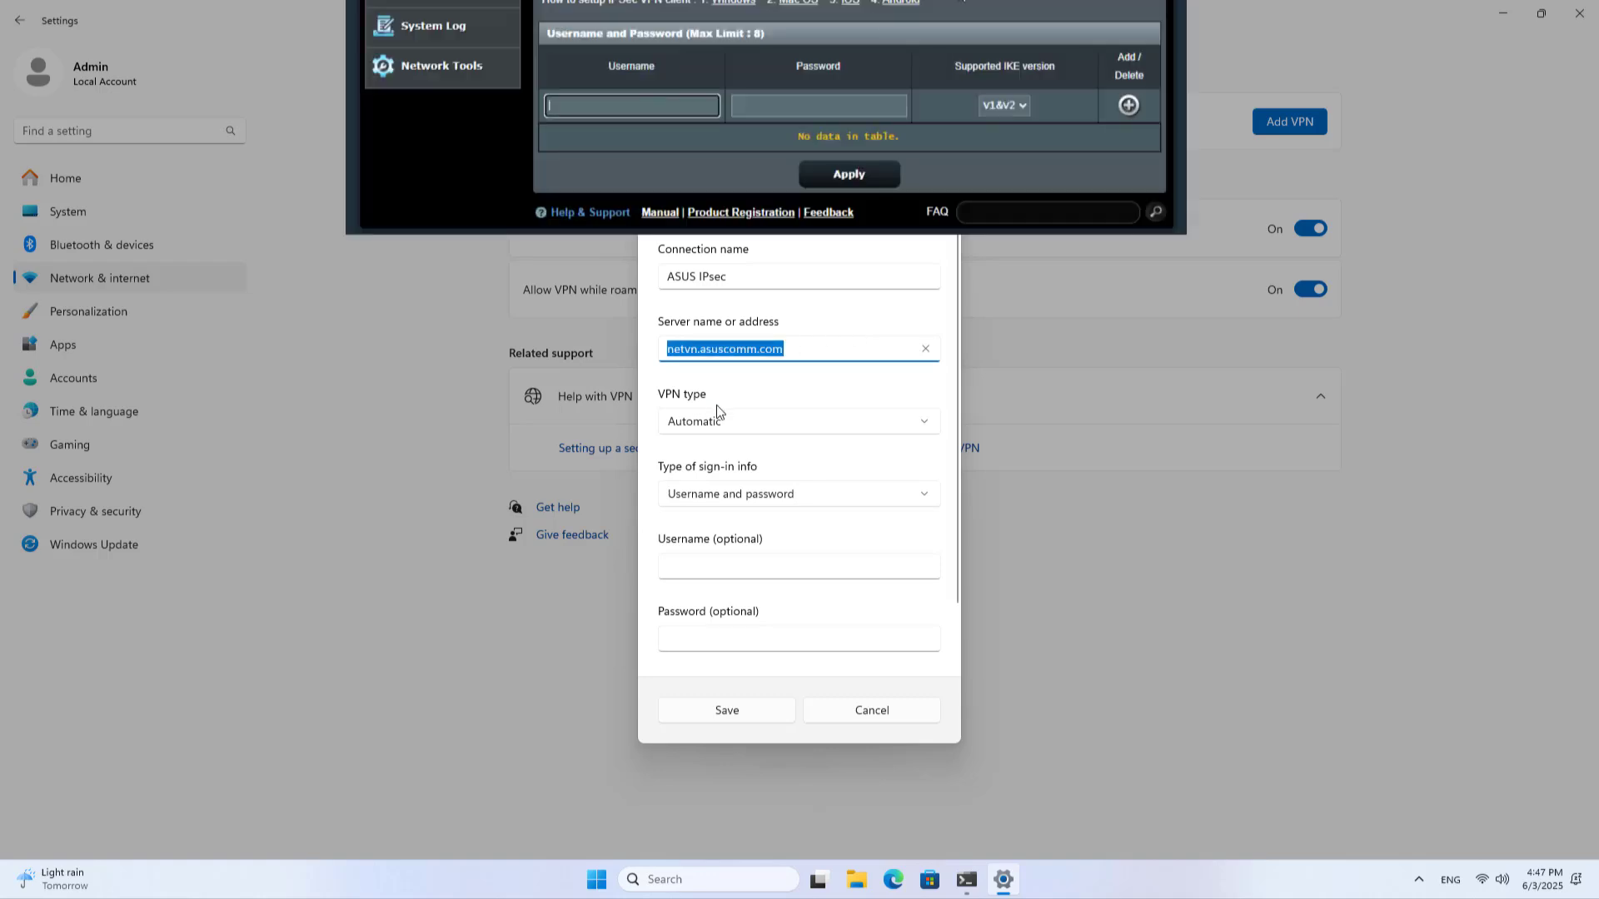
Enter the VPN username and password for the connection
click(750, 570)
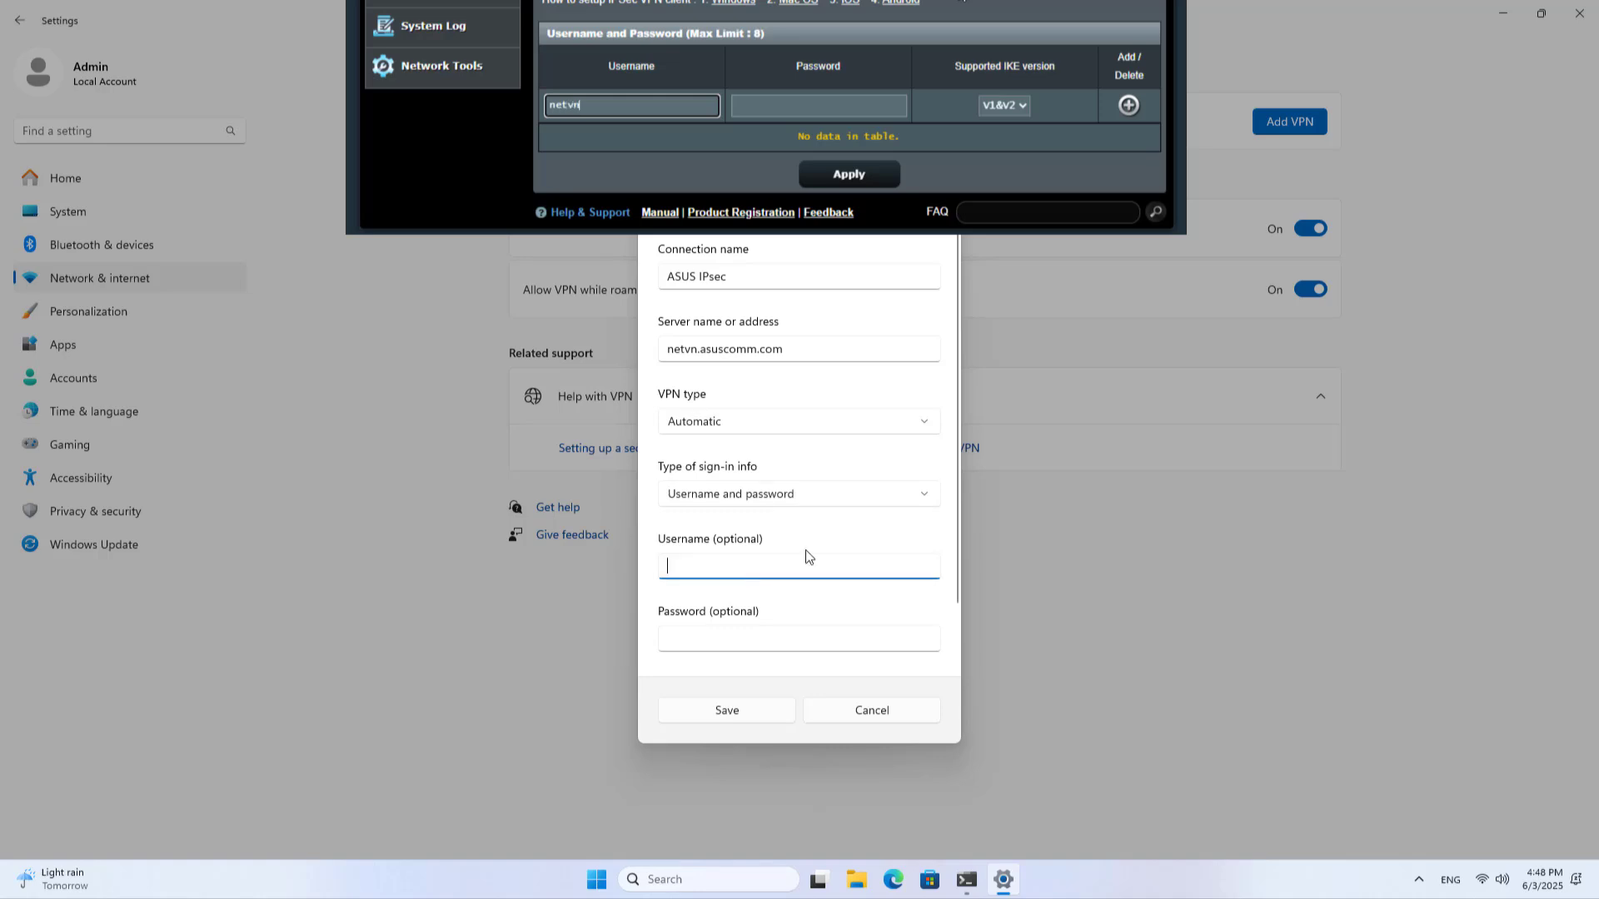
text(netvn)
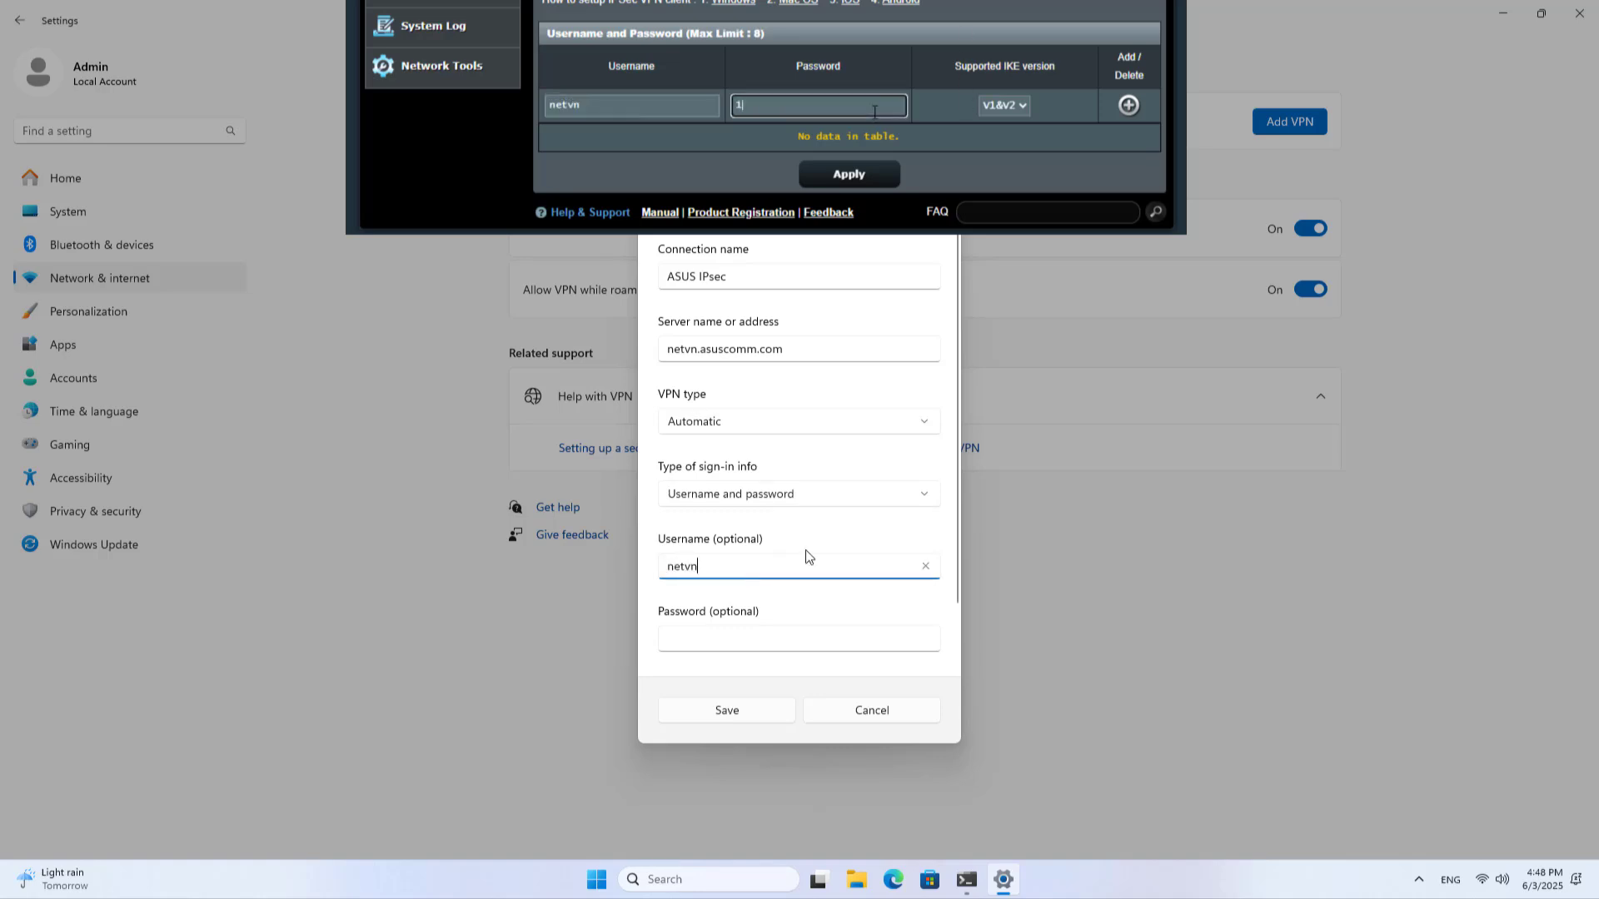
click(779, 634)
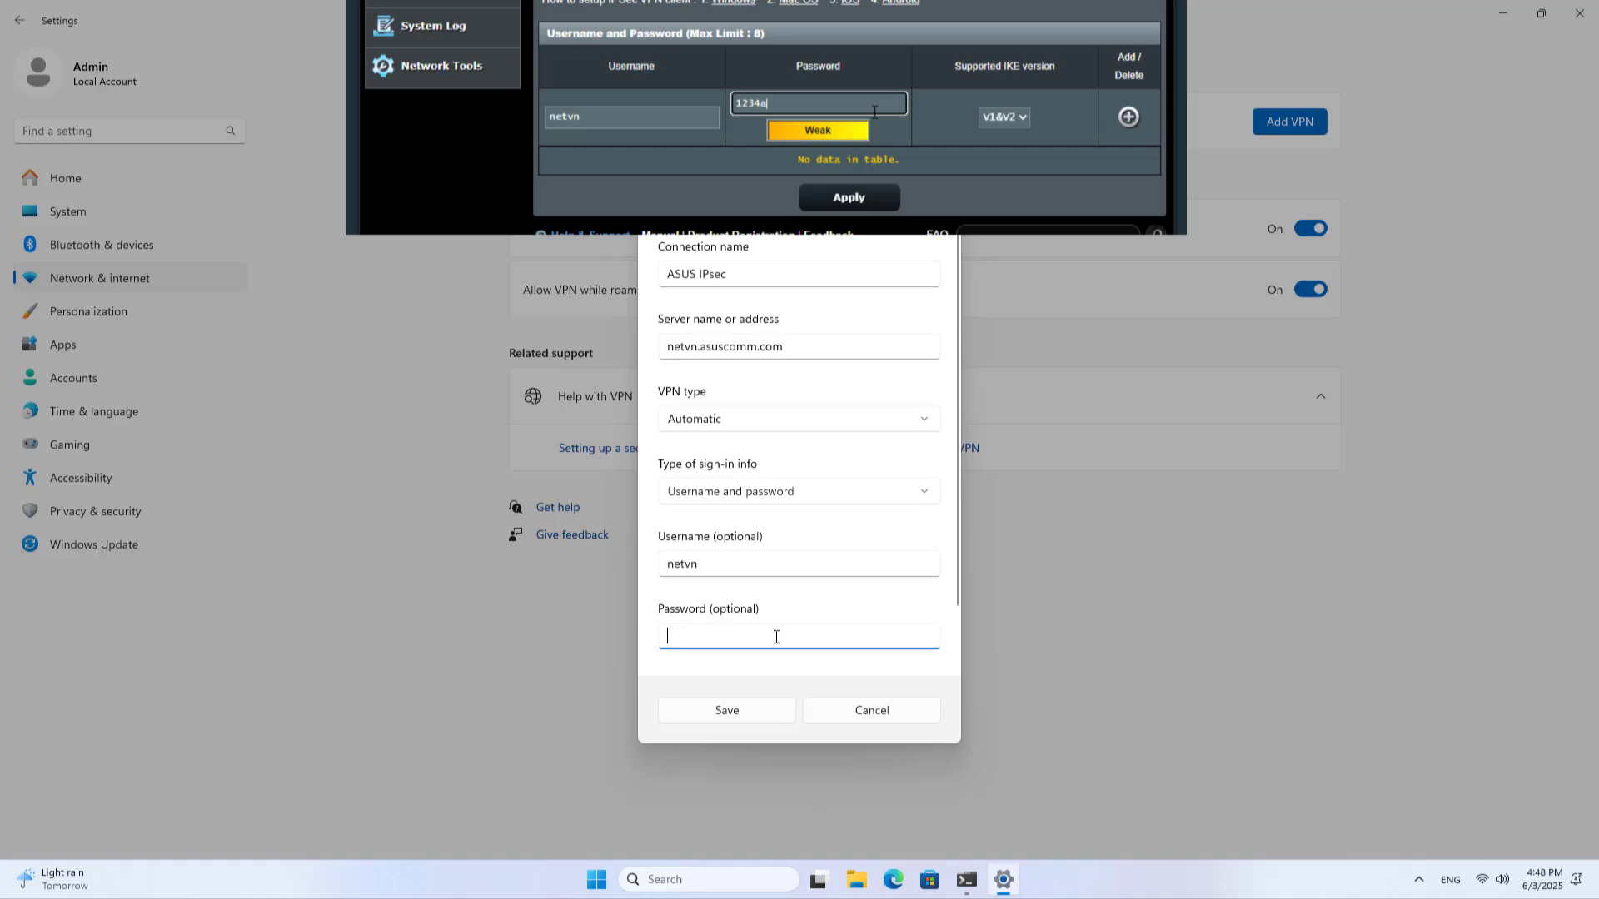
text(1234)
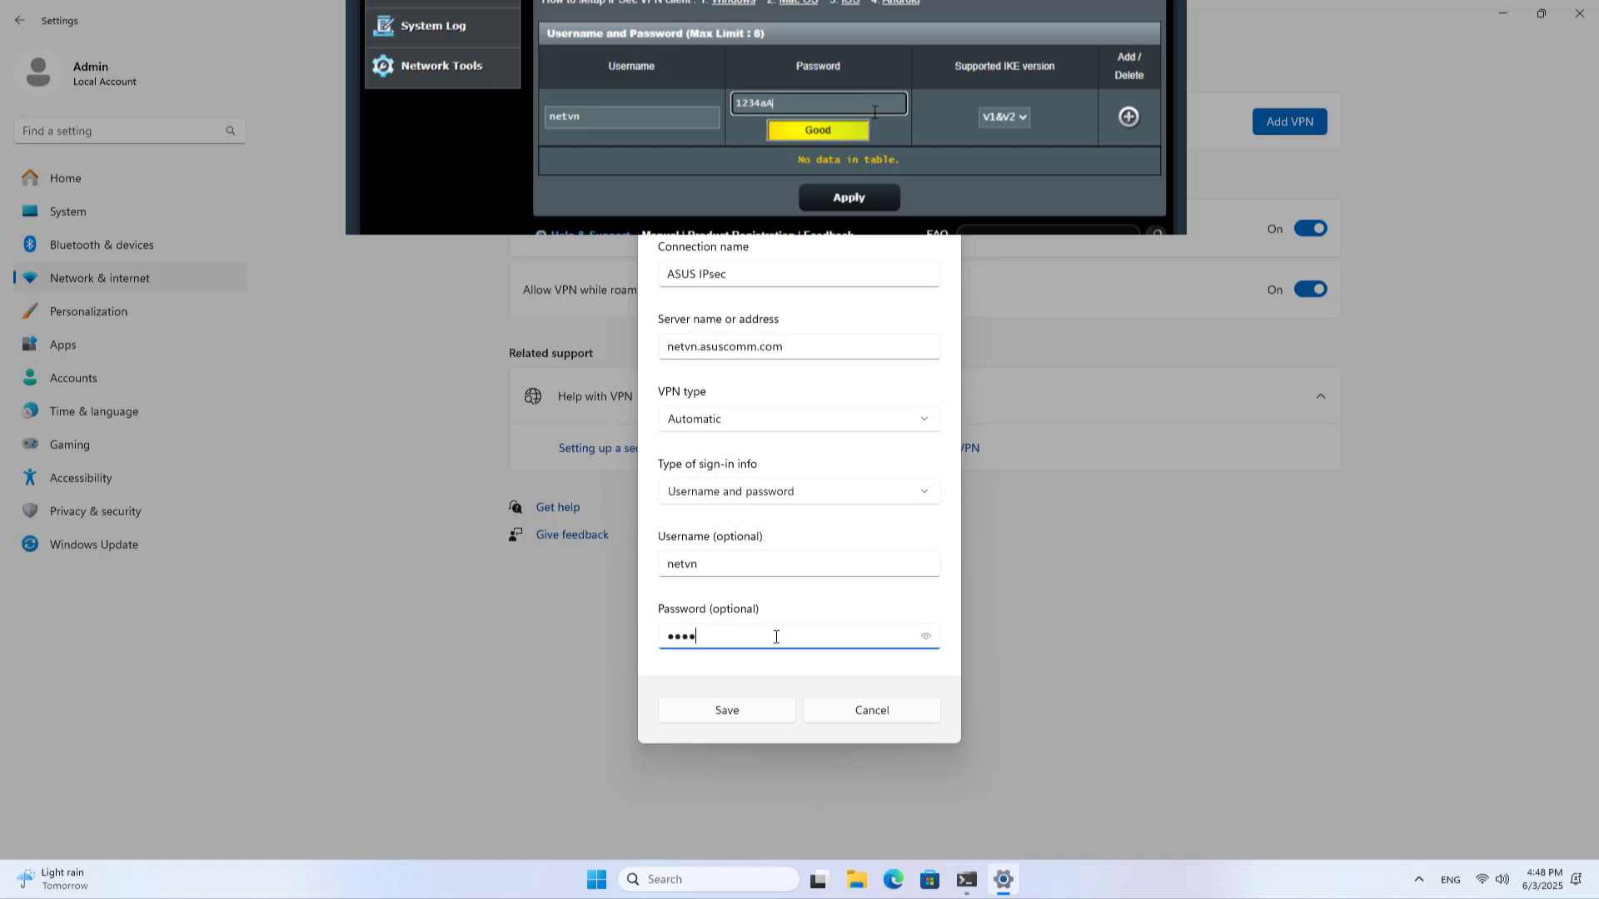
text(aA)
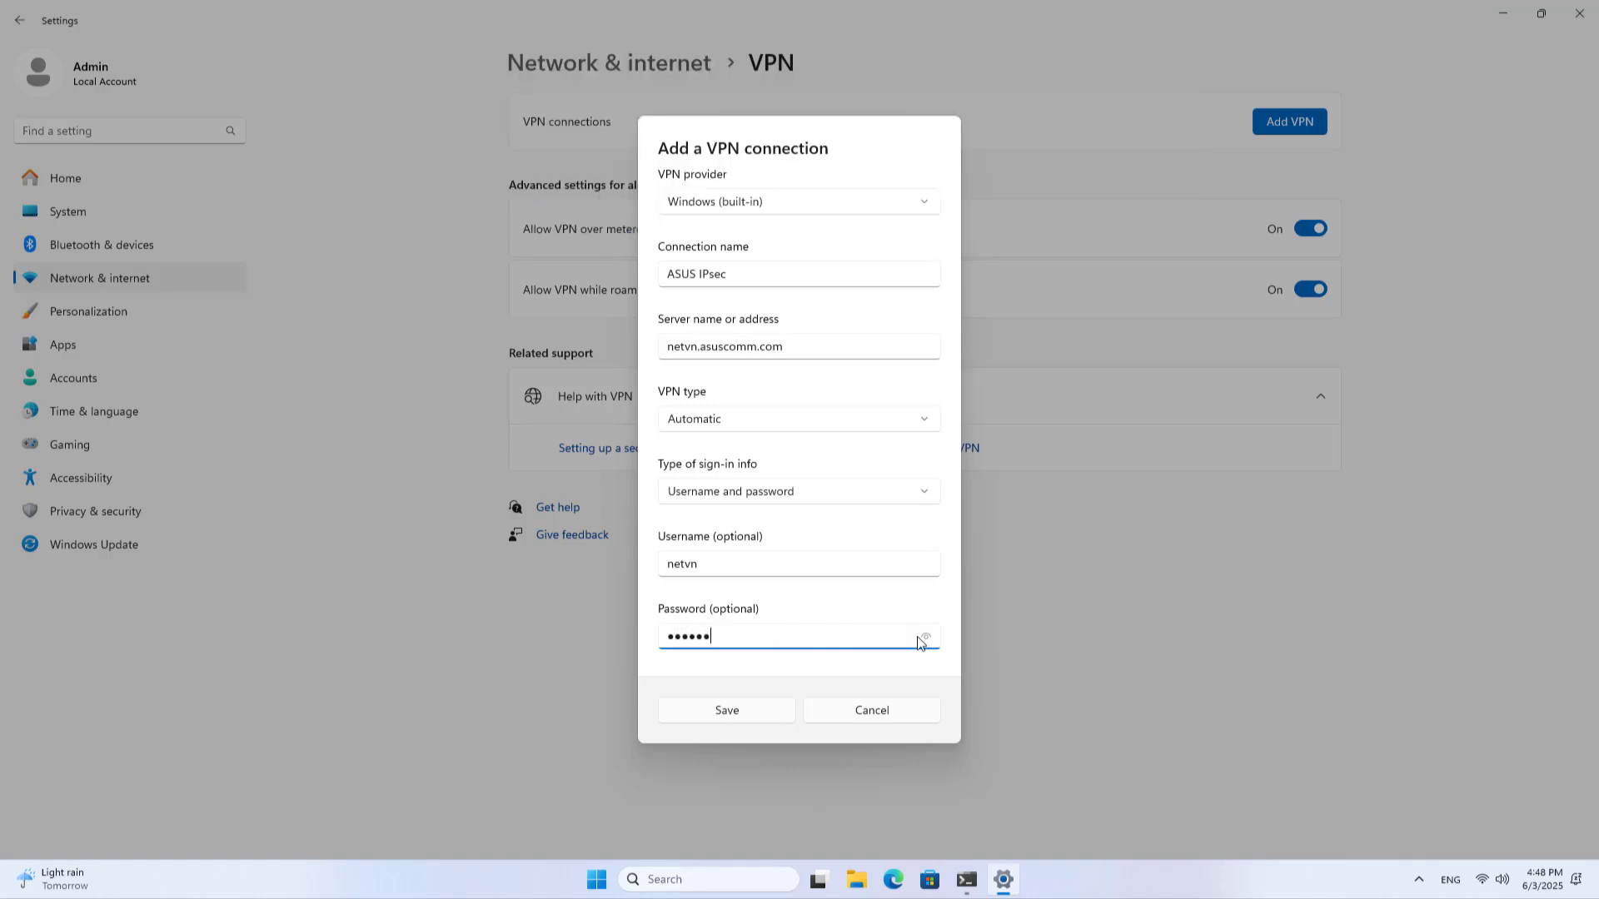
click(923, 639)
Save the ASUS IPsec VPN connection and connect to it
click(766, 717)
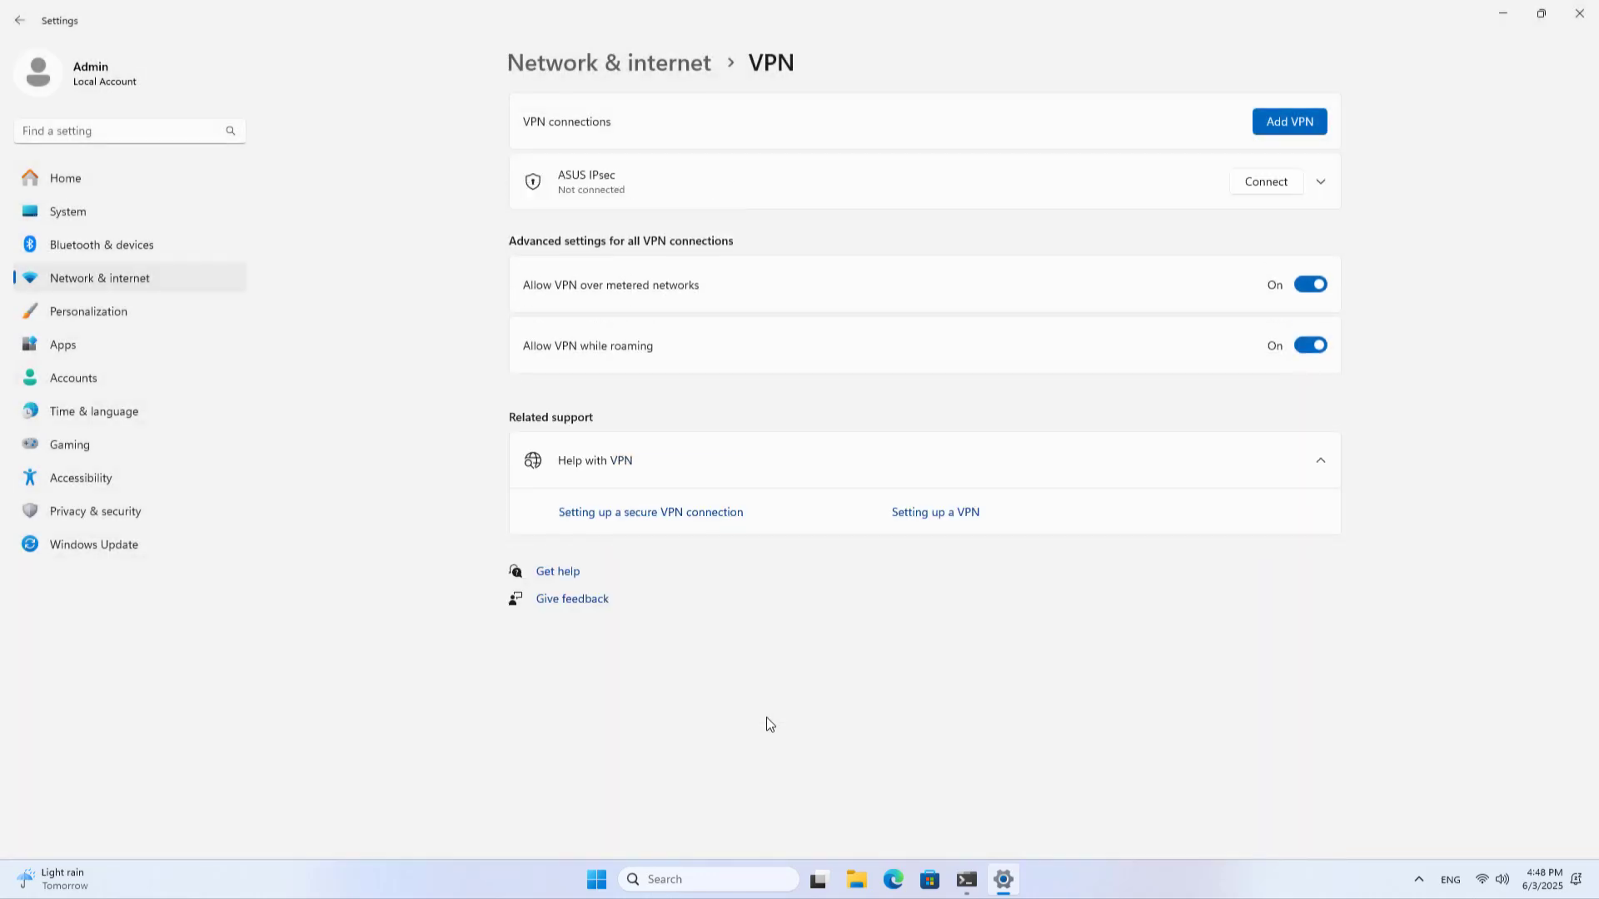
click(1257, 185)
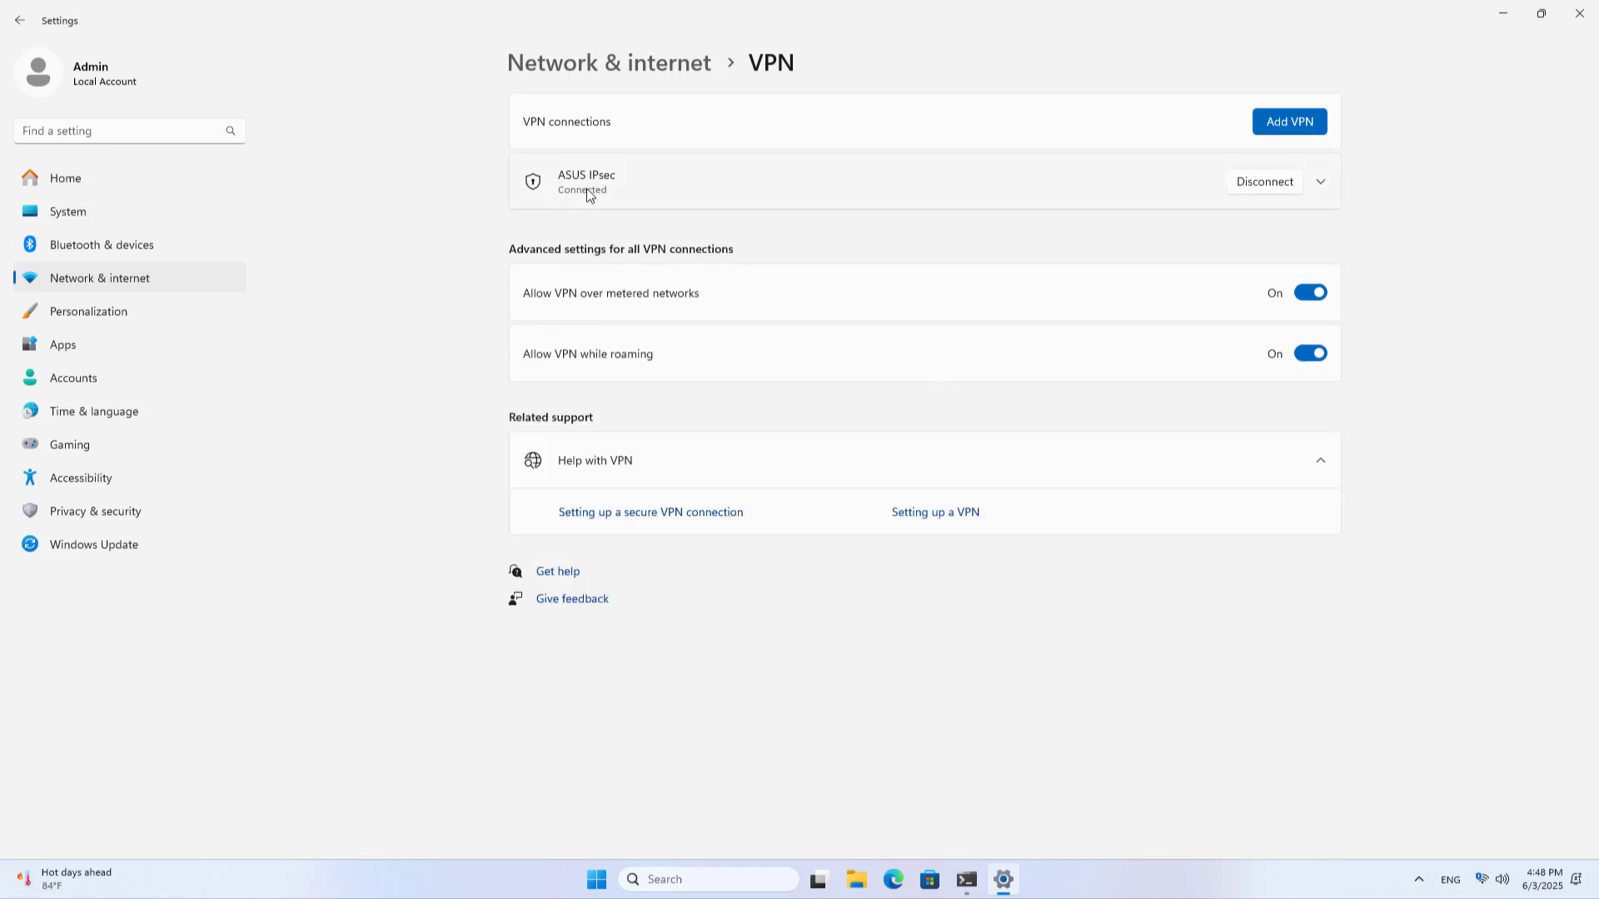
Open router 192.168.0.1, view the IPSec VPN connected client, and circle the Remote PC
click(893, 879)
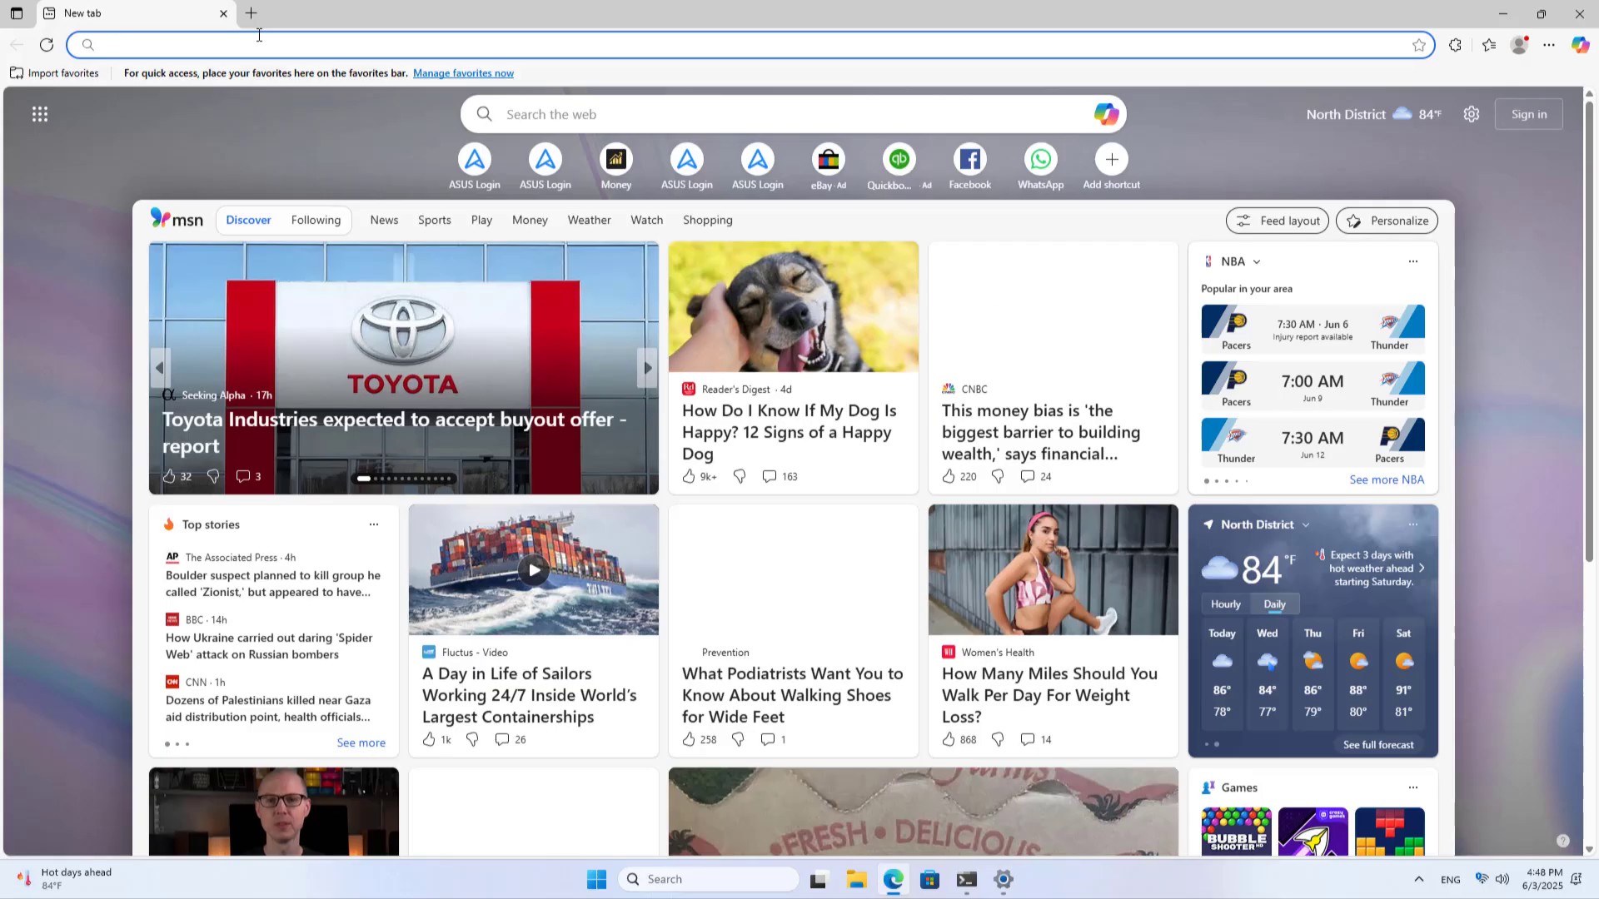
text(192.168.)
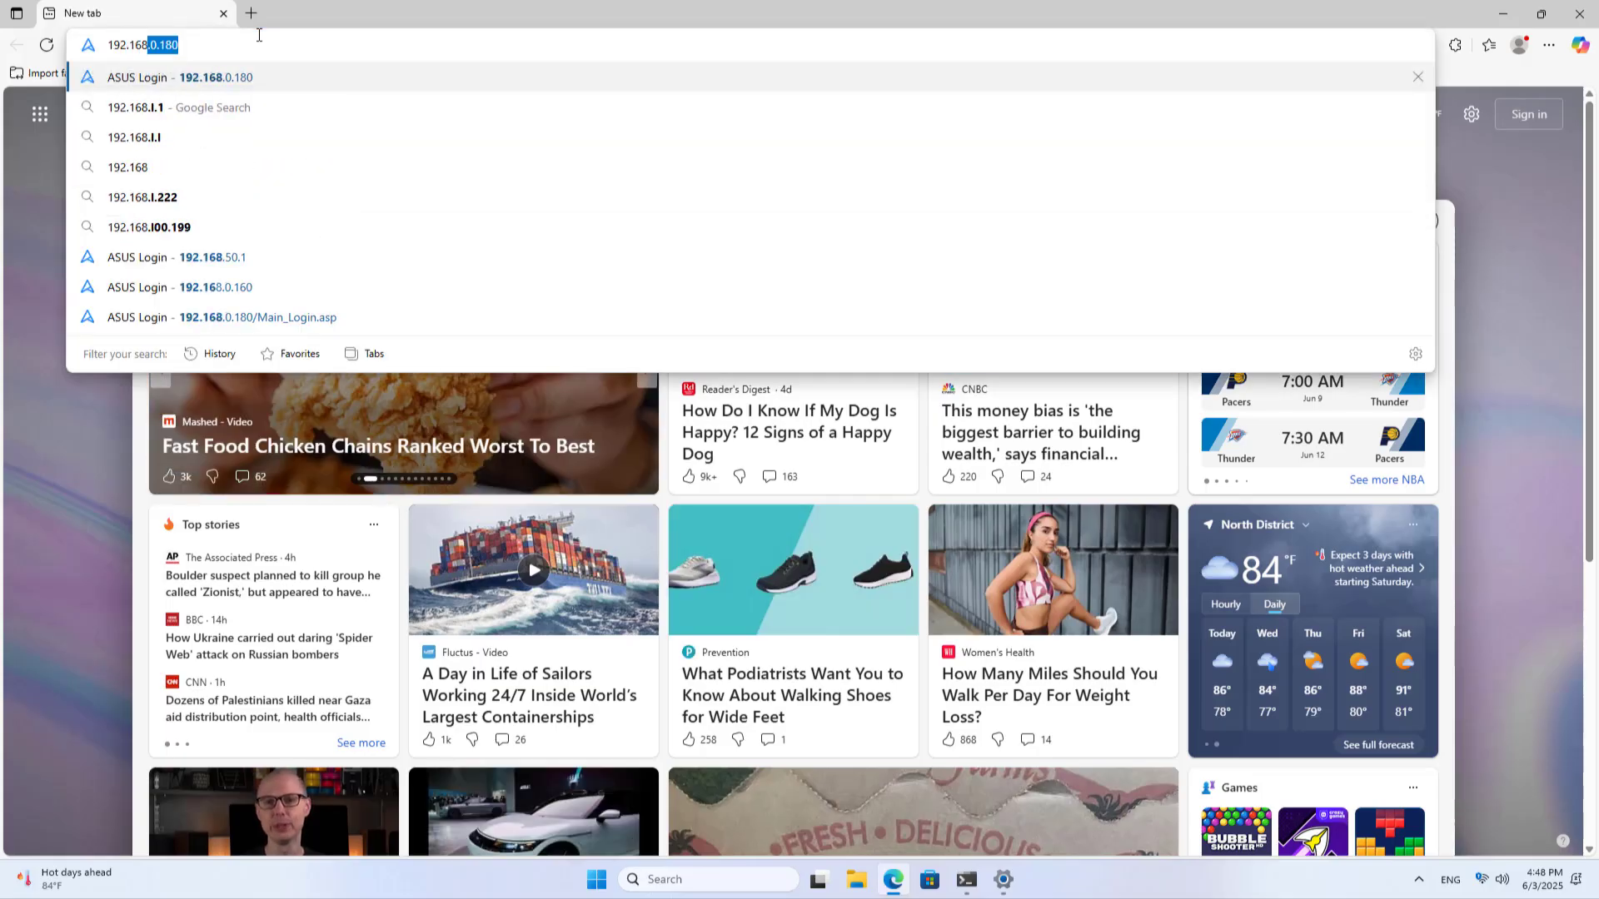
text(0.1)
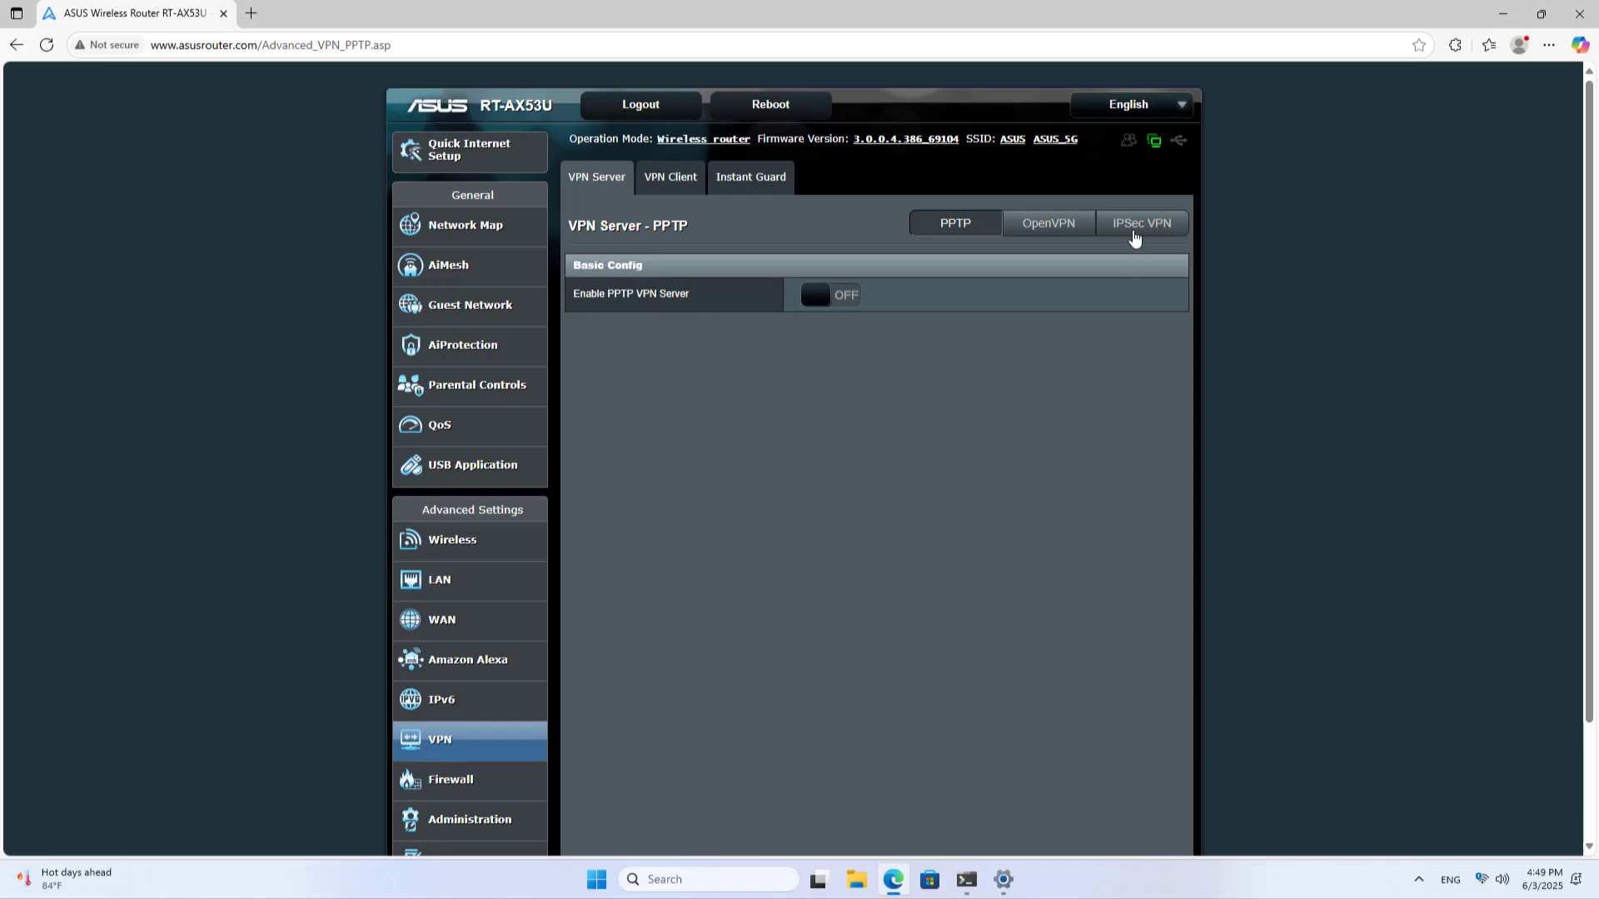
click(1136, 234)
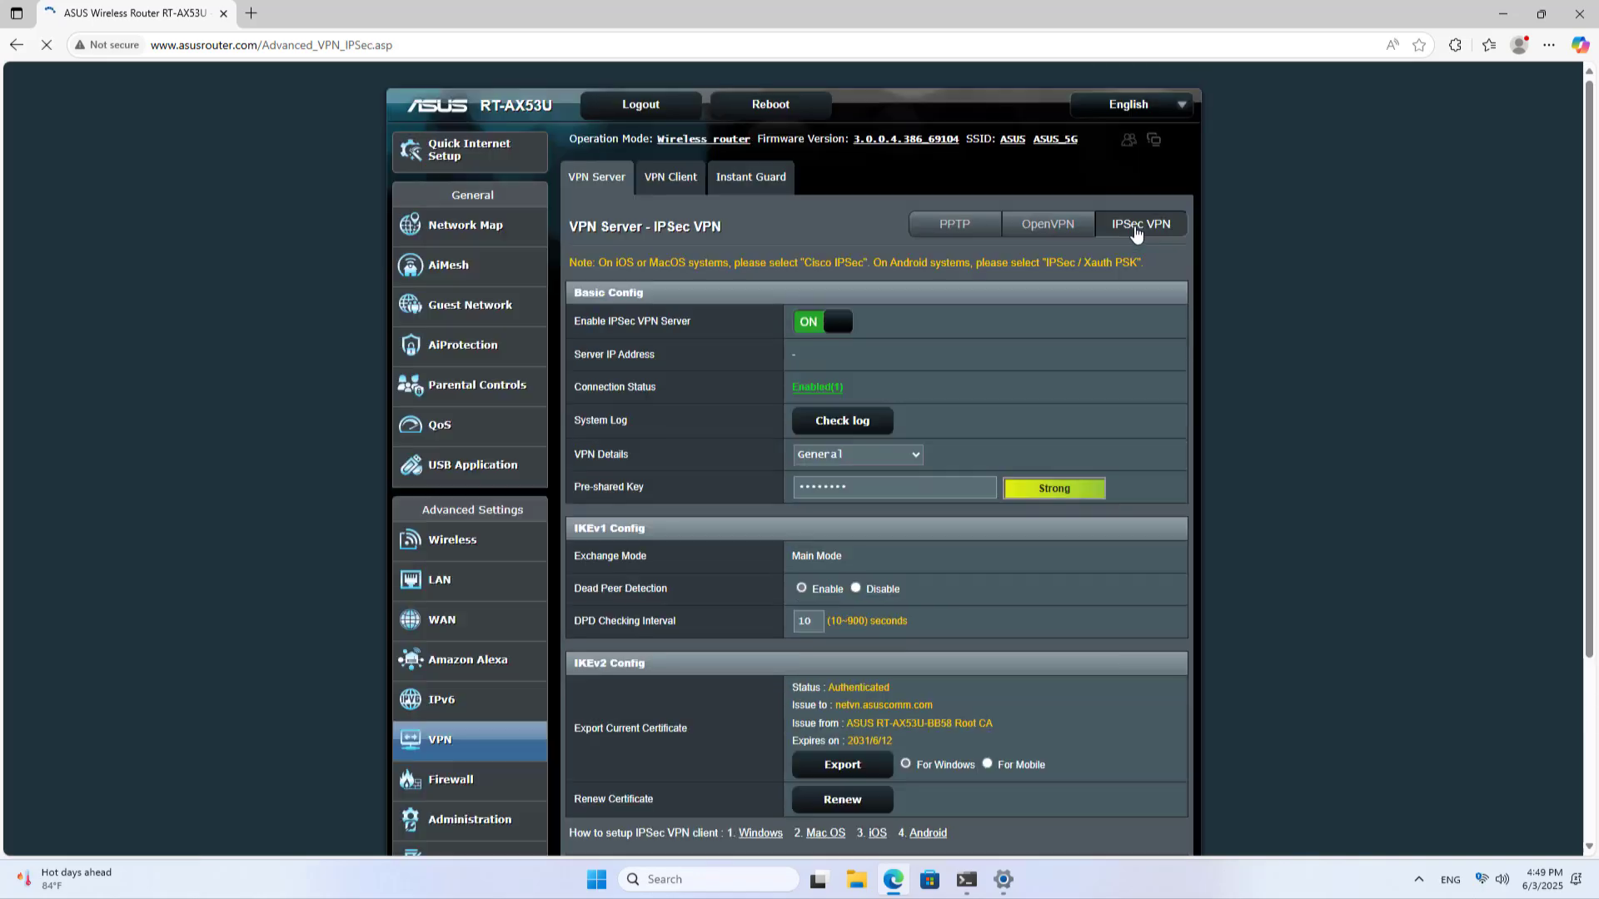
click(811, 386)
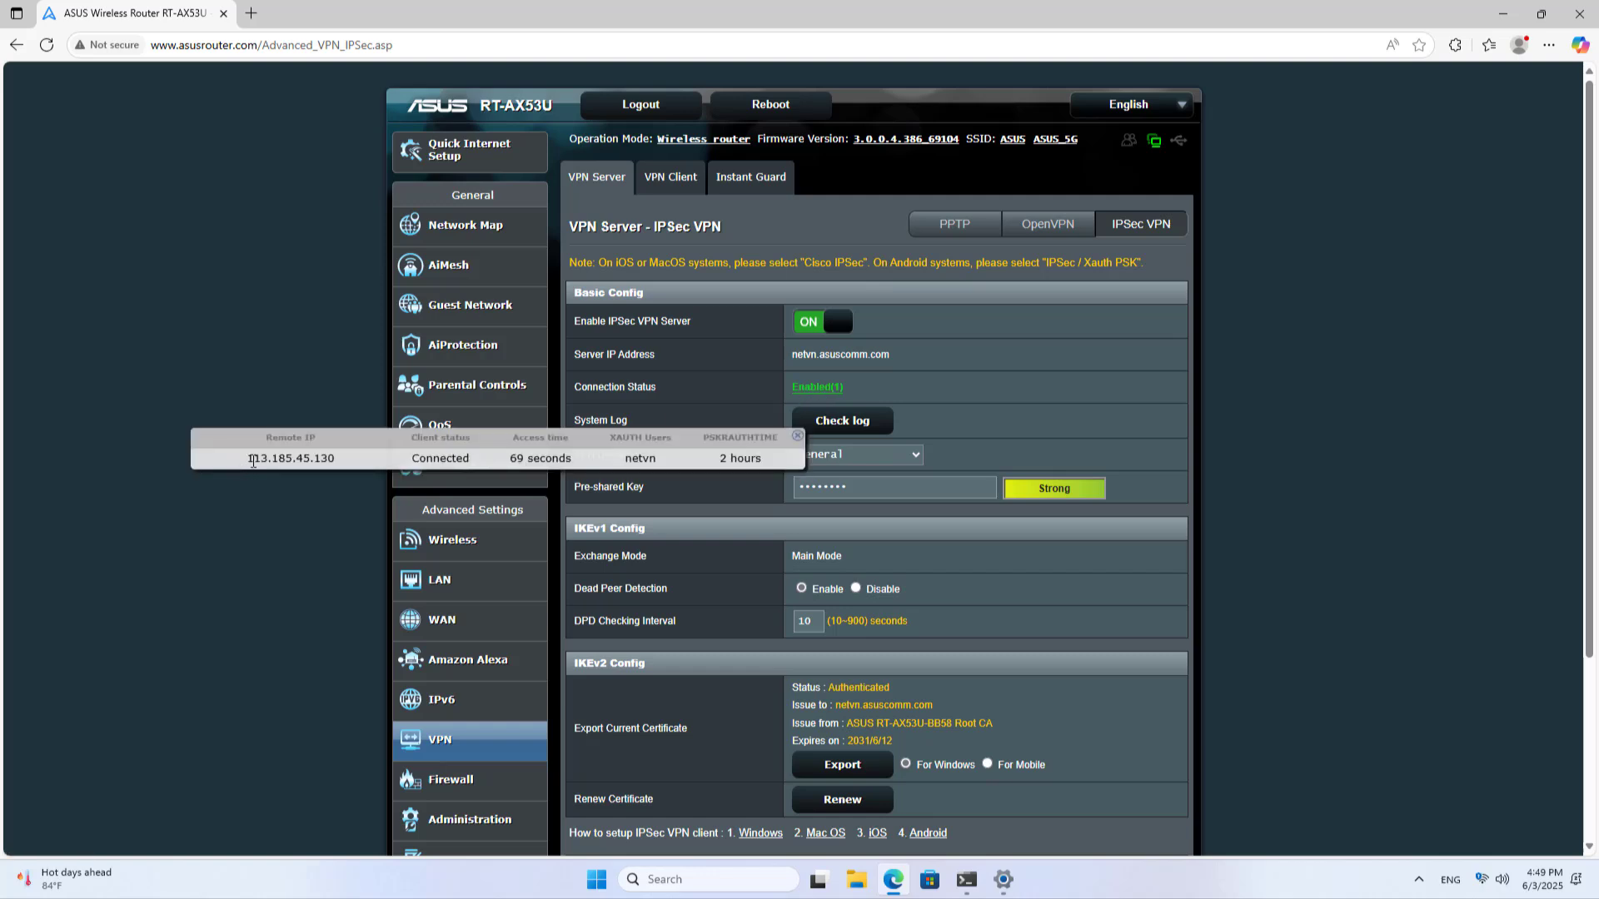
drag(248, 460, 765, 466)
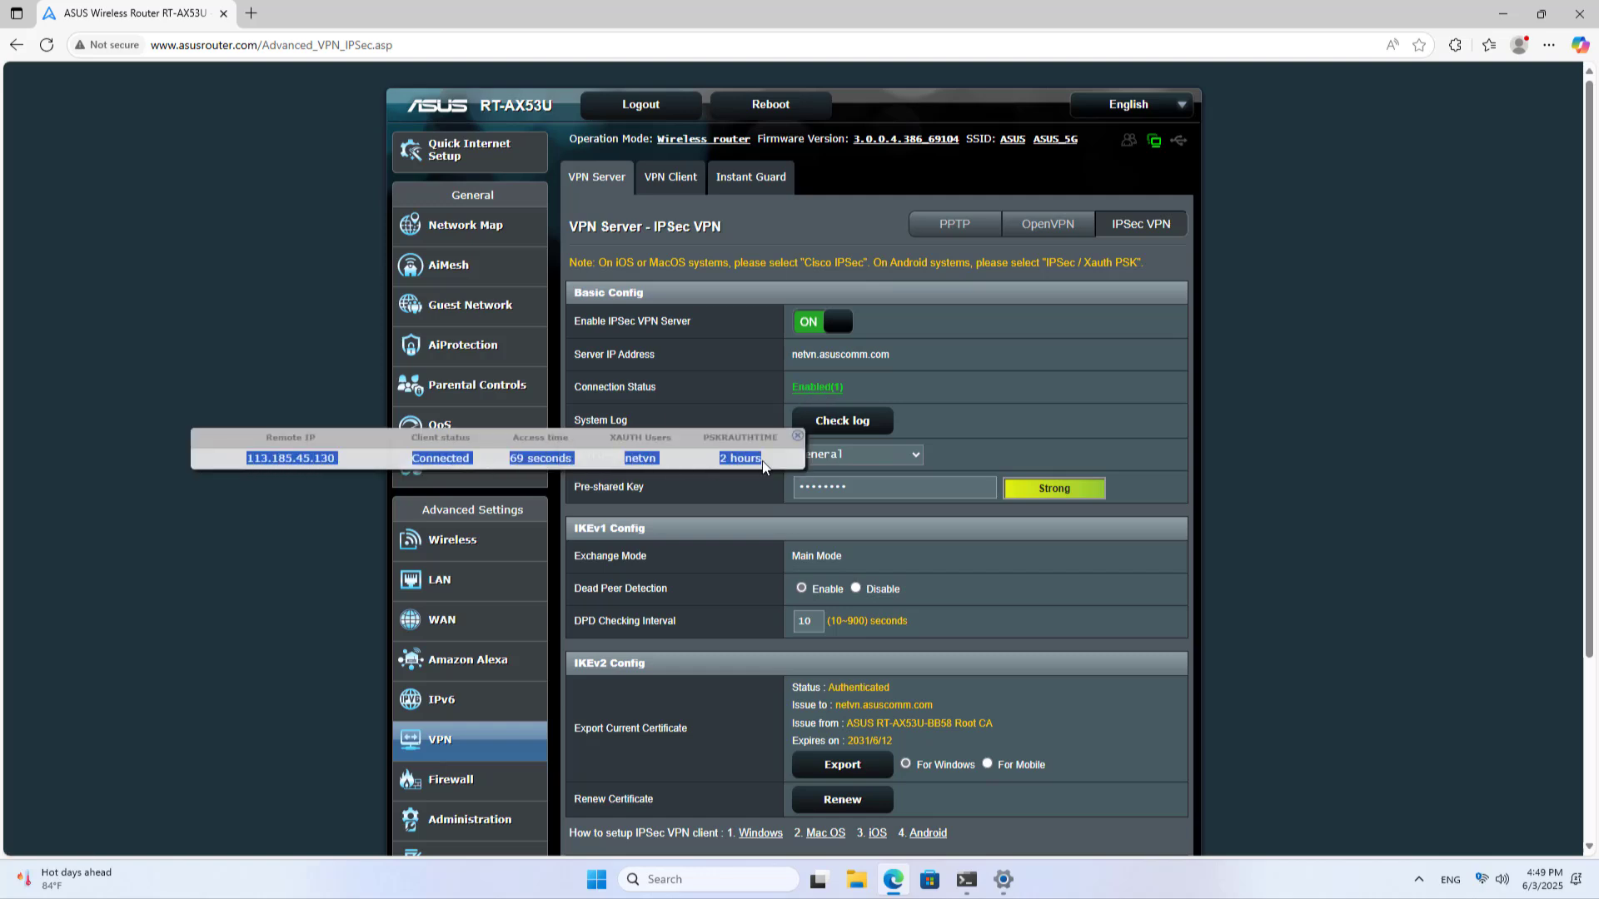
click(982, 429)
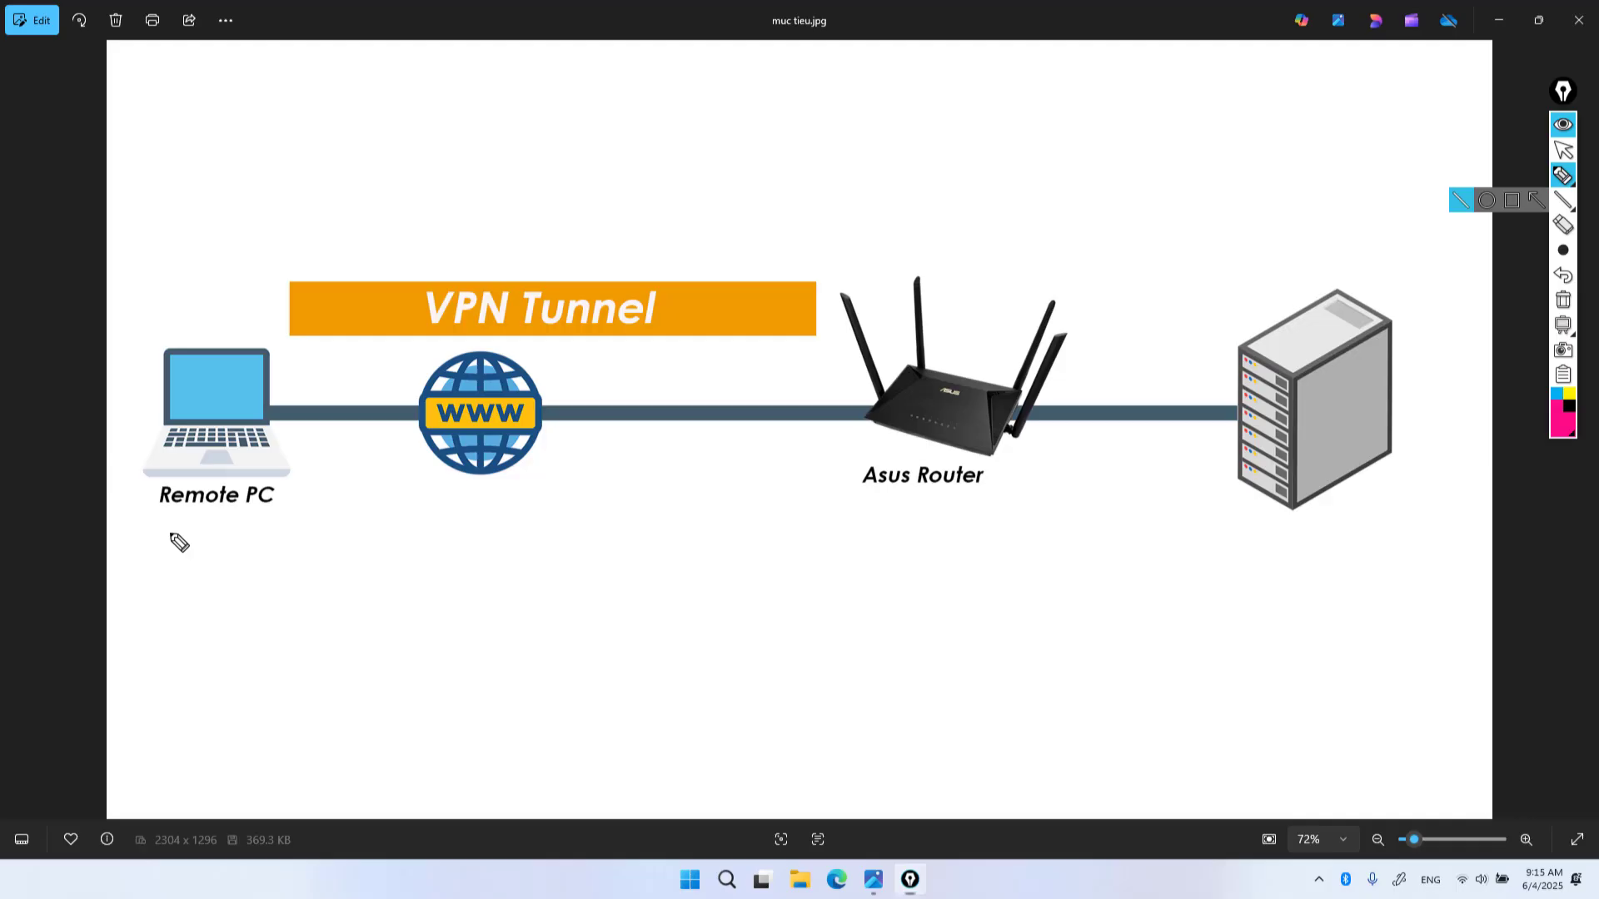
mouse_move(170, 535)
mouse_down()
mouse_move(204, 505)
mouse_move(186, 513)
mouse_move(196, 524)
mouse_move(135, 427)
mouse_move(310, 410)
mouse_move(200, 479)
mouse_up()
Draw pink strokes from the laptop through the router to the server, labelled .5
mouse_move(277, 381)
mouse_down()
mouse_move(375, 328)
mouse_move(746, 298)
mouse_move(817, 314)
mouse_move(868, 390)
mouse_move(878, 379)
mouse_move(837, 383)
mouse_move(856, 399)
mouse_move(1056, 418)
mouse_move(892, 363)
mouse_move(875, 375)
mouse_up()
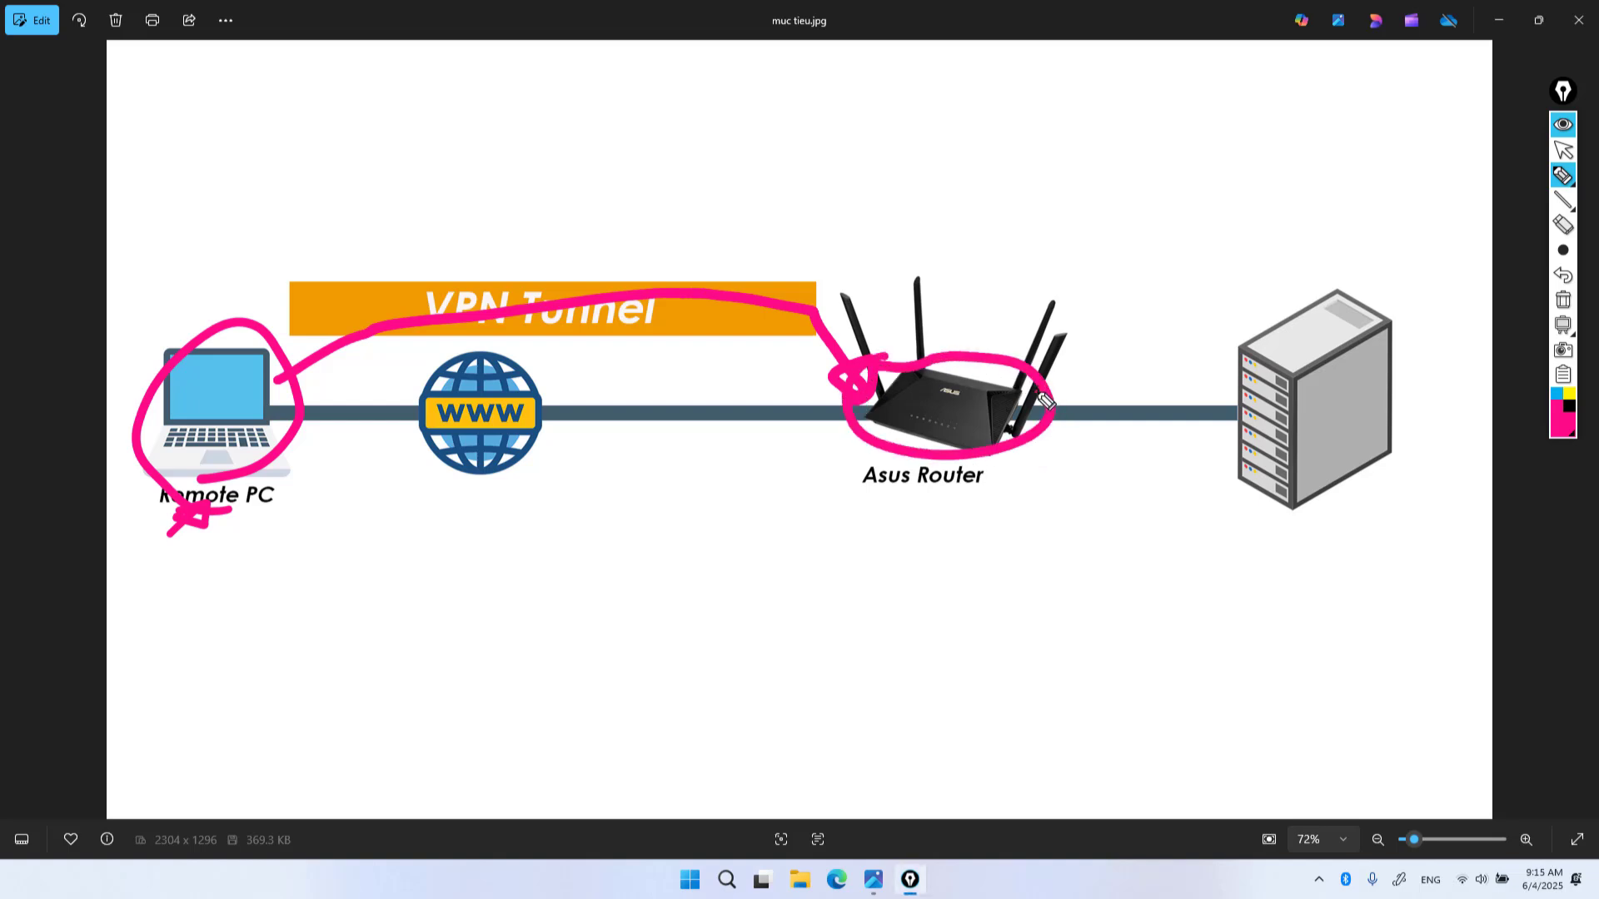
mouse_move(1035, 393)
mouse_down()
mouse_move(1245, 388)
mouse_move(1222, 409)
mouse_up()
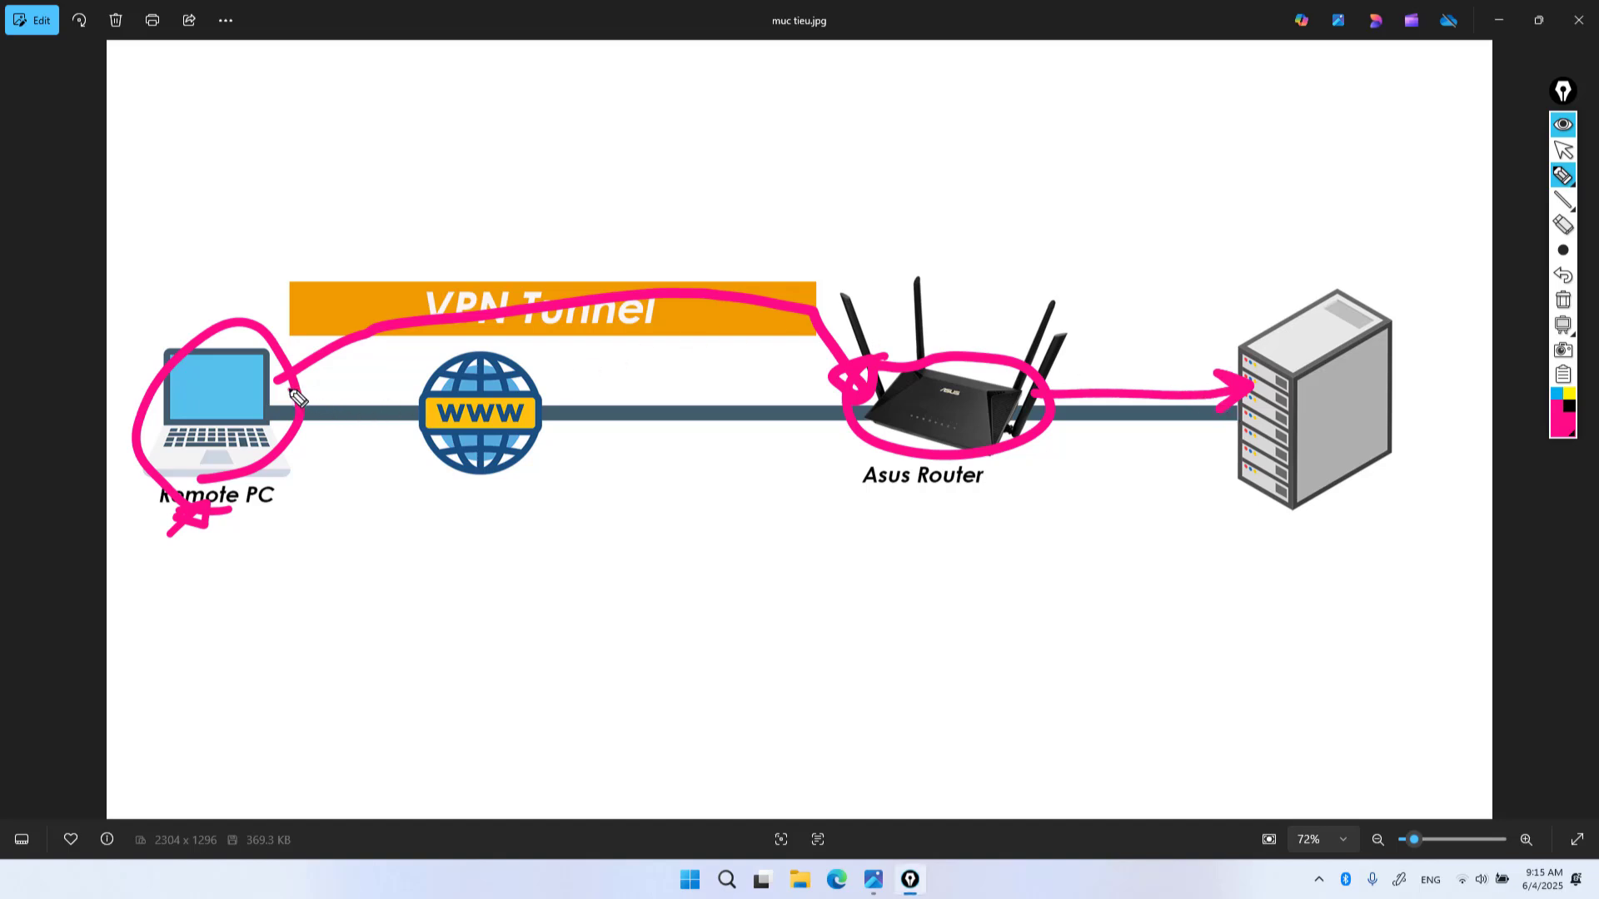
mouse_move(291, 384)
mouse_down()
mouse_move(625, 275)
mouse_move(1167, 324)
mouse_move(1256, 369)
mouse_move(1216, 312)
mouse_move(1266, 366)
mouse_move(1207, 325)
mouse_move(1244, 359)
mouse_up()
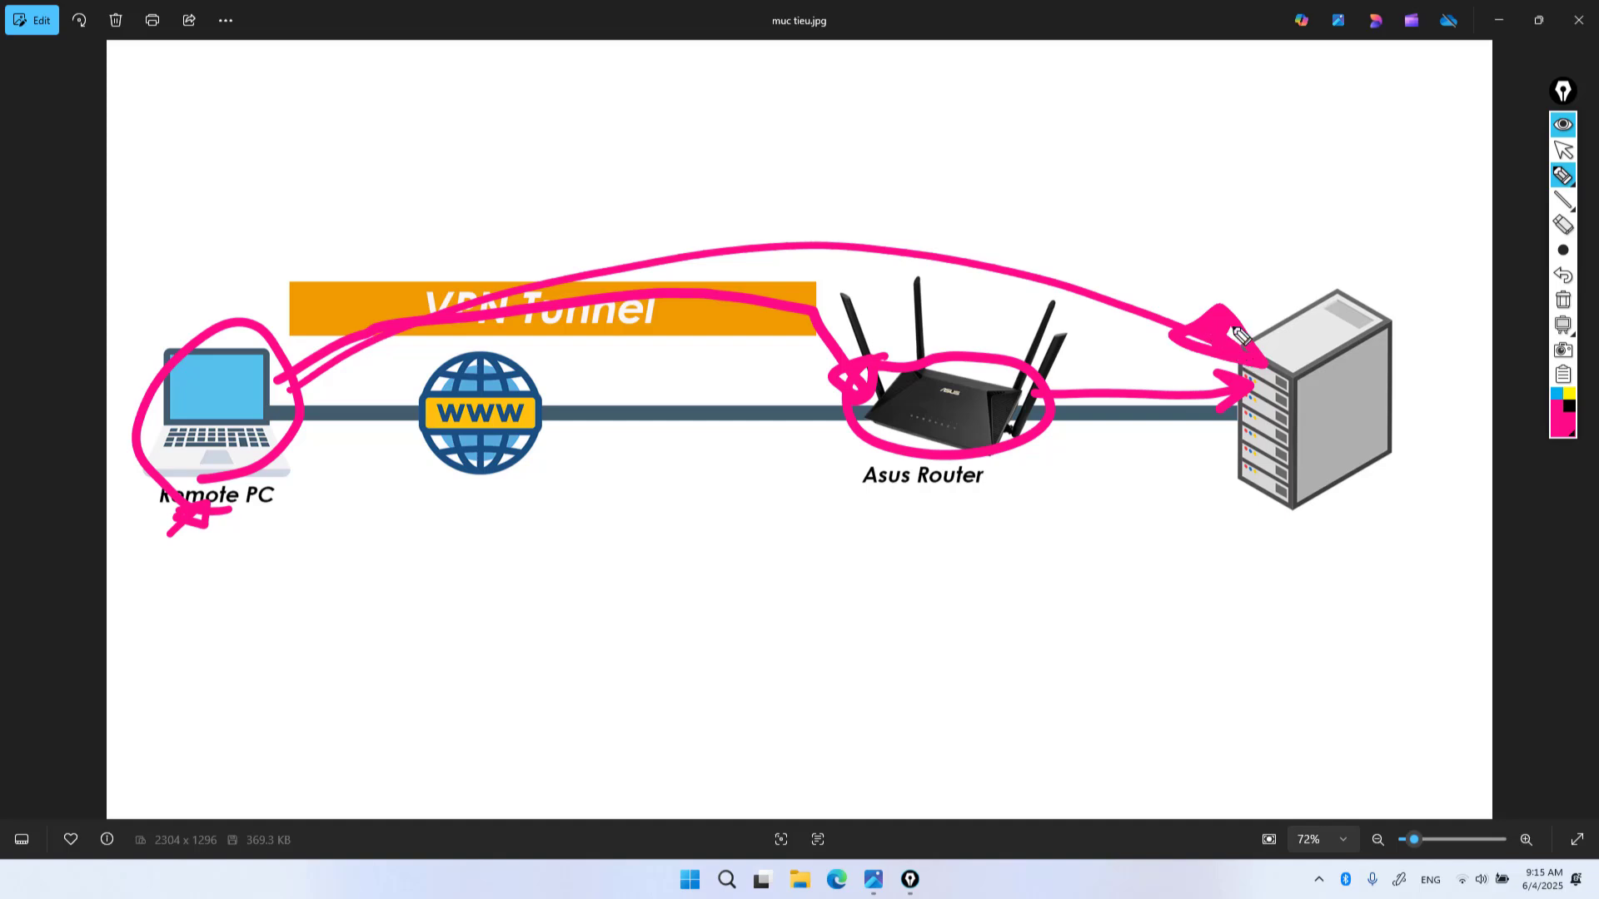
click(1175, 546)
mouse_move(1231, 518)
mouse_down()
mouse_move(1196, 563)
mouse_move(1267, 542)
mouse_move(1257, 568)
mouse_move(1282, 565)
mouse_up()
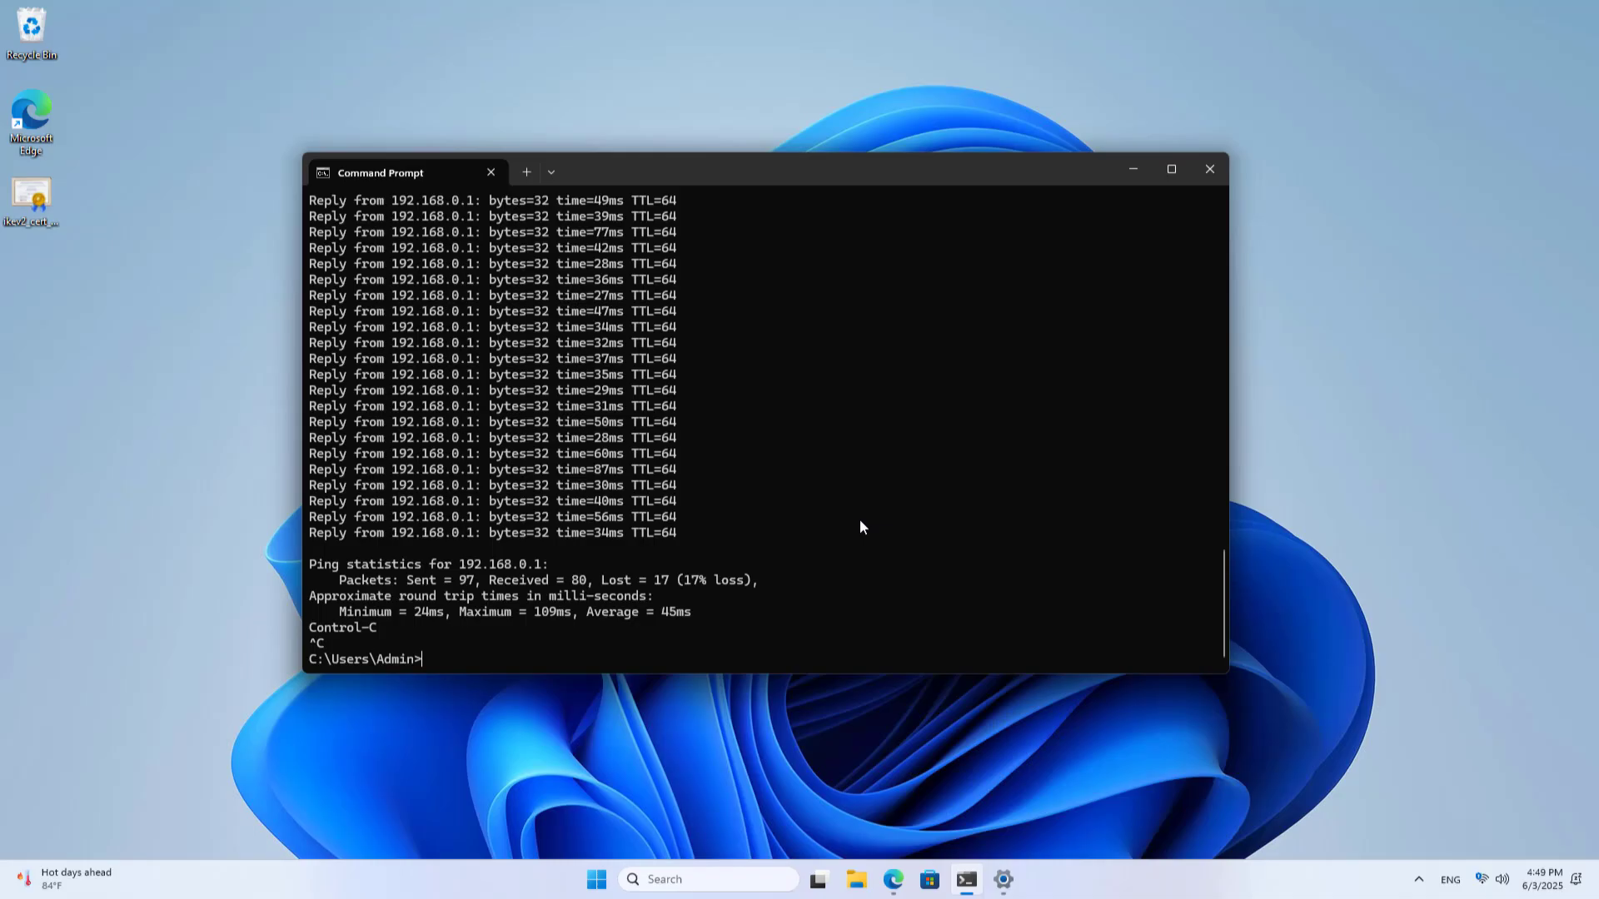
Change the ping target to 192.168.0.51 and run it
key(BackSpace)
key(BackSpace)
key(BackSpace)
key(BackSpace)
text(51)
key(Return)
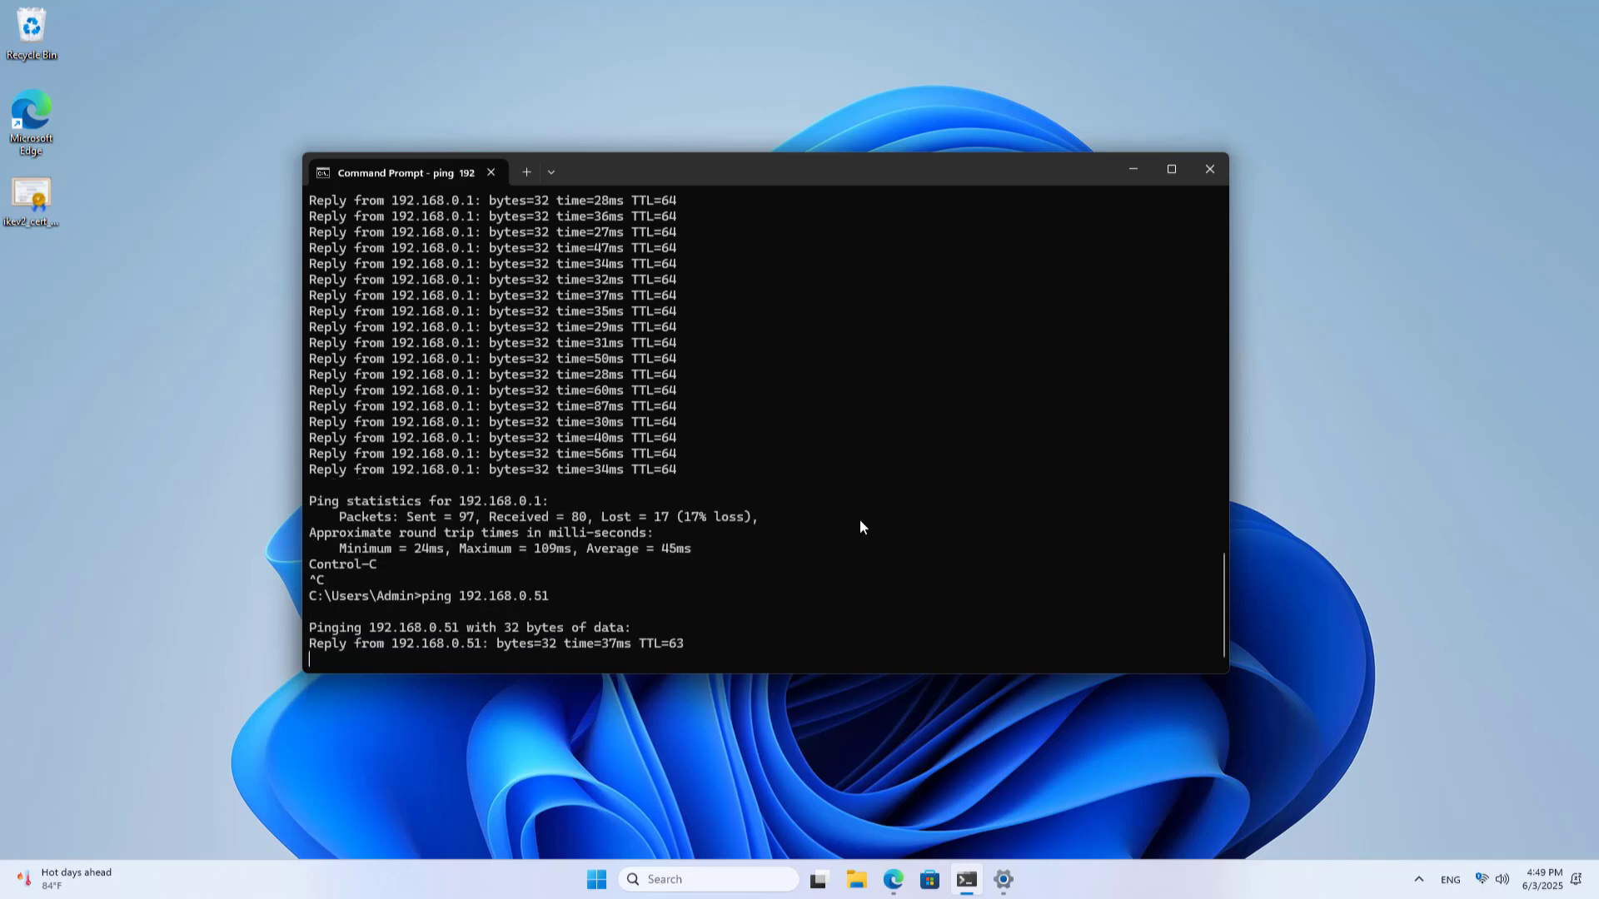